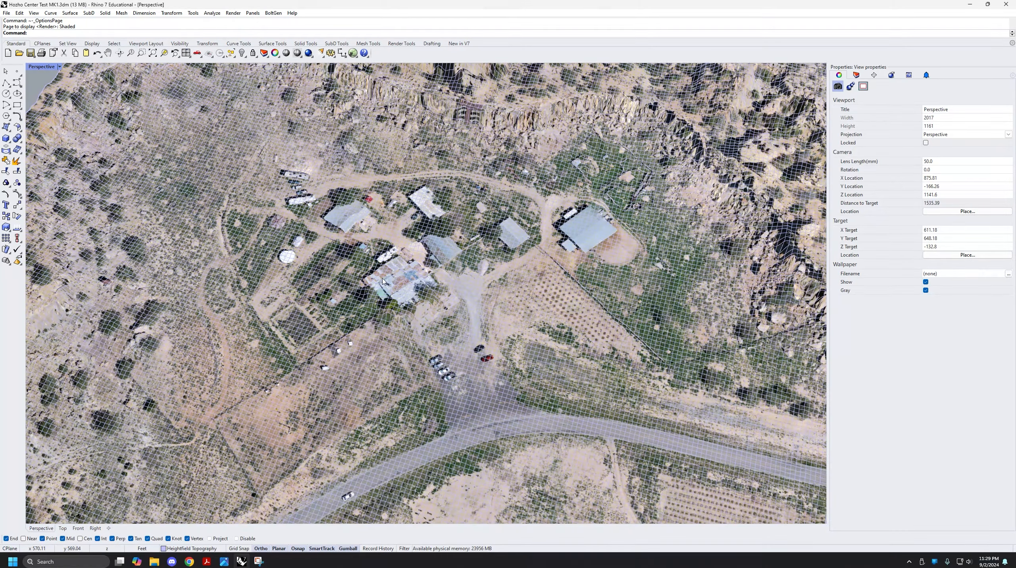
Inspect how the aerial image drapes over the terrain around the large grey-roofed building and the central patchwork-roofed building.
scroll(383, 281, down, 4)
shift+right_drag(476, 215, 365, 311)
scroll(414, 224, up, 5)
scroll(366, 311, up, 2)
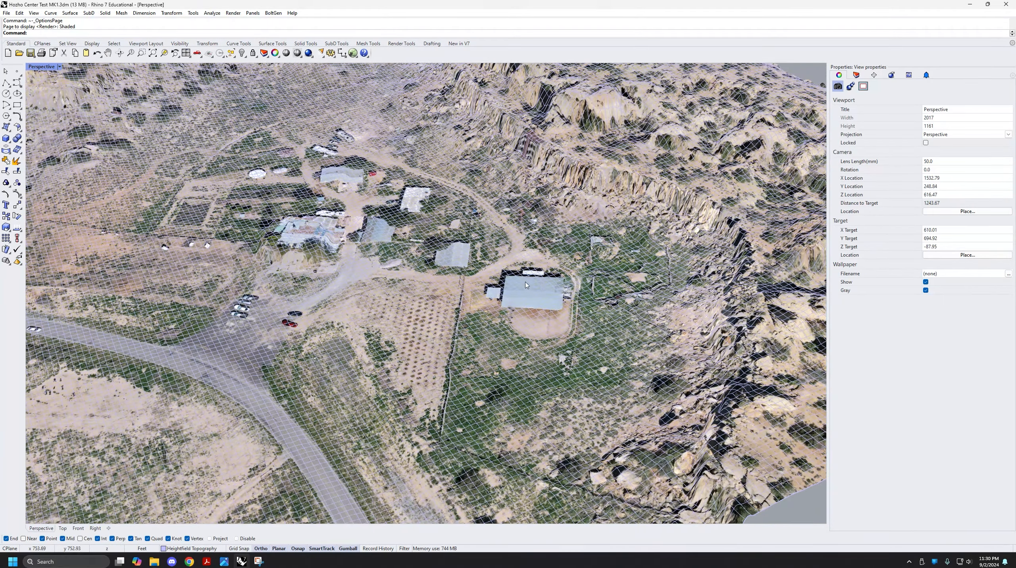
scroll(546, 299, up, 3)
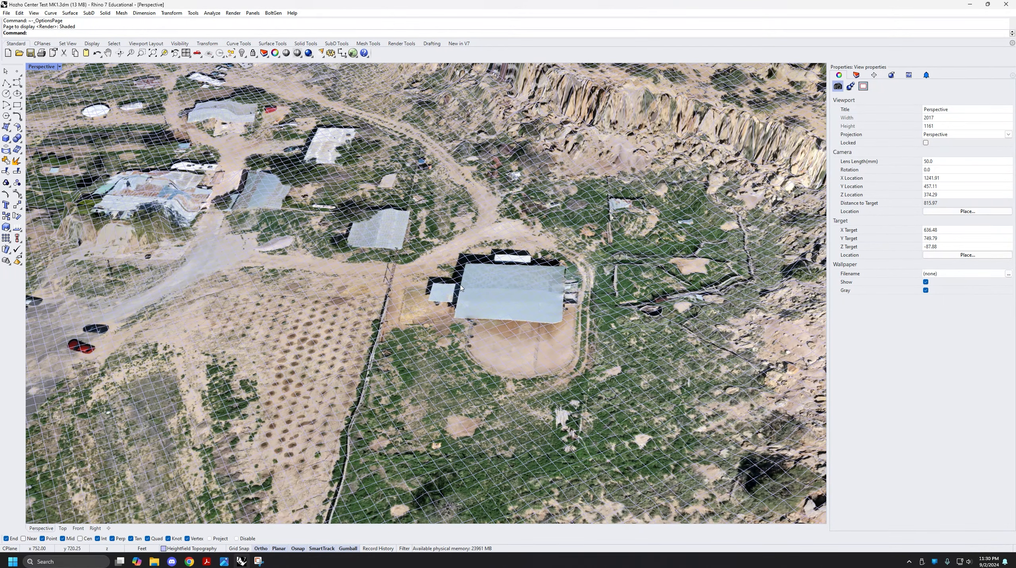
shift+right_drag(134, 189, 559, 388)
scroll(371, 290, up, 3)
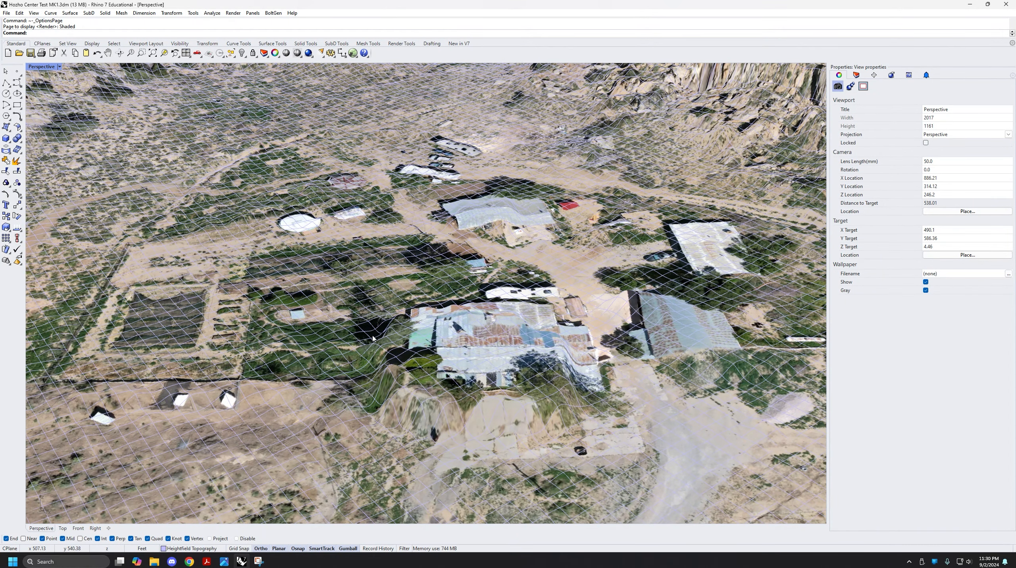
right_drag(515, 412, 521, 498)
scroll(571, 371, up, 3)
shift+right_drag(571, 371, 466, 227)
scroll(435, 326, down, 3)
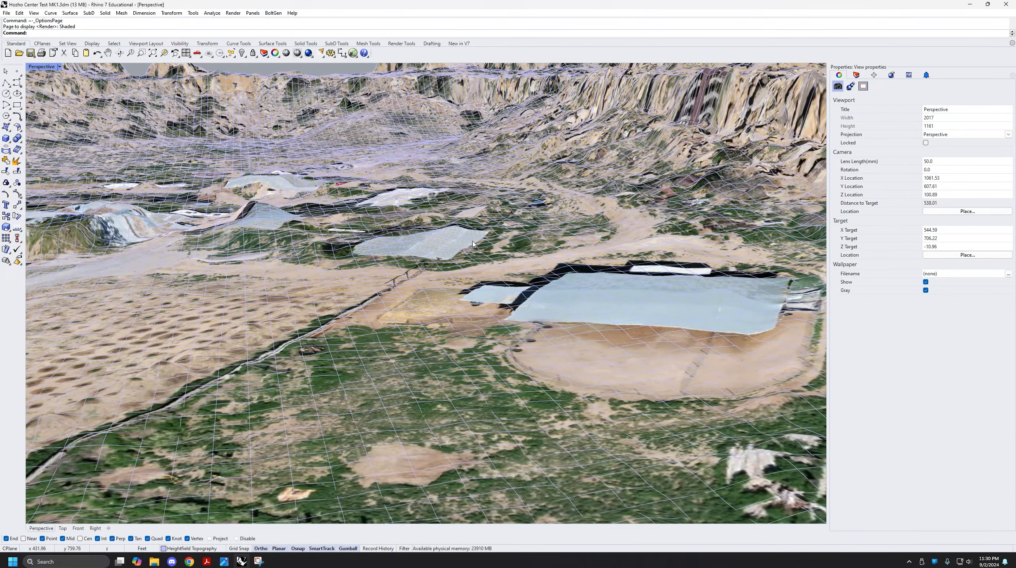
Examine the terrain shape under the central building cluster, from close range and then with the gardens and parking area included.
scroll(402, 220, up, 1)
scroll(401, 220, up, 2)
scroll(401, 211, up, 4)
right_drag(402, 211, 401, 254)
scroll(399, 321, down, 10)
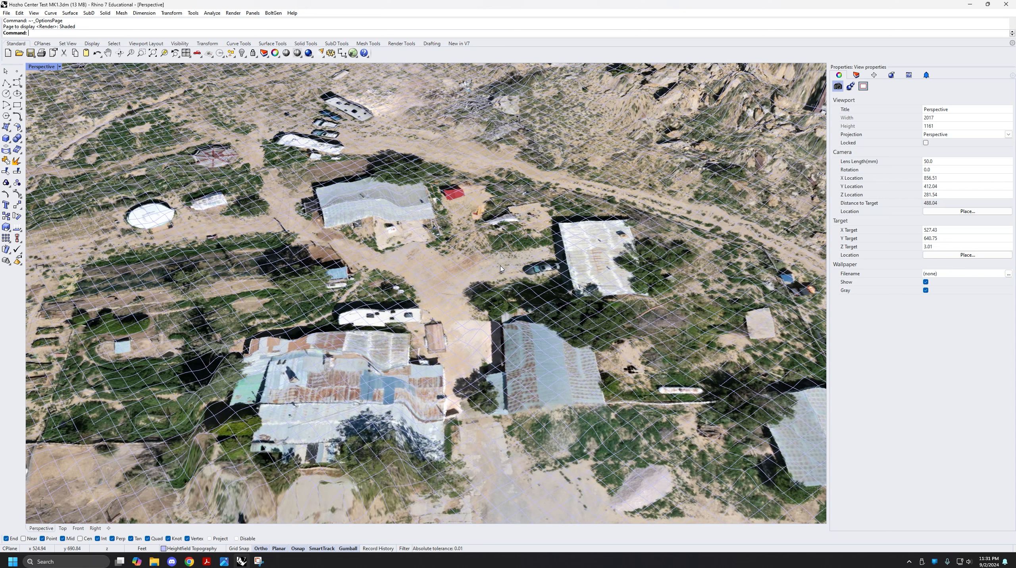
shift+right_drag(482, 283, 433, 185)
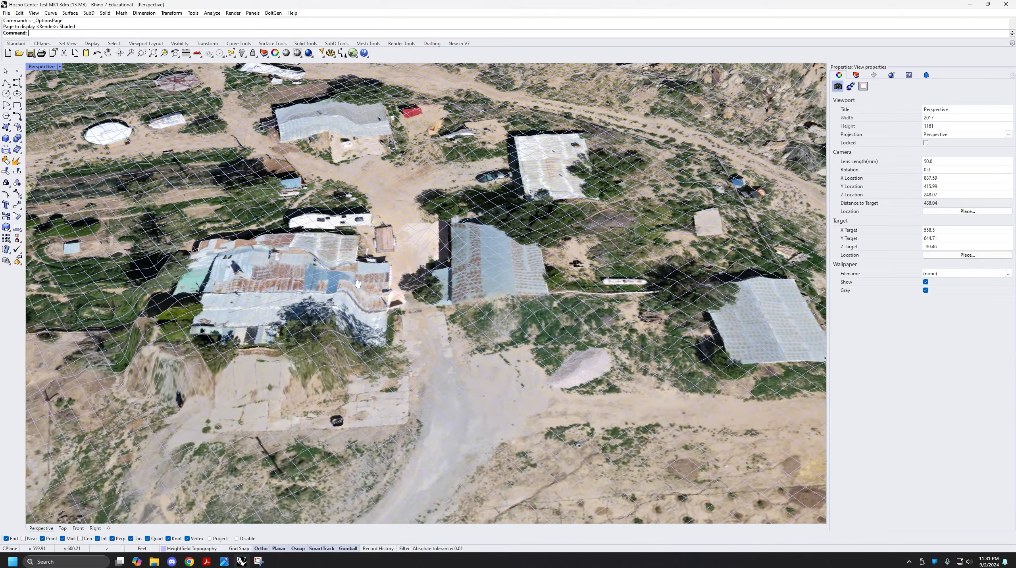
shift+right_drag(331, 310, 394, 294)
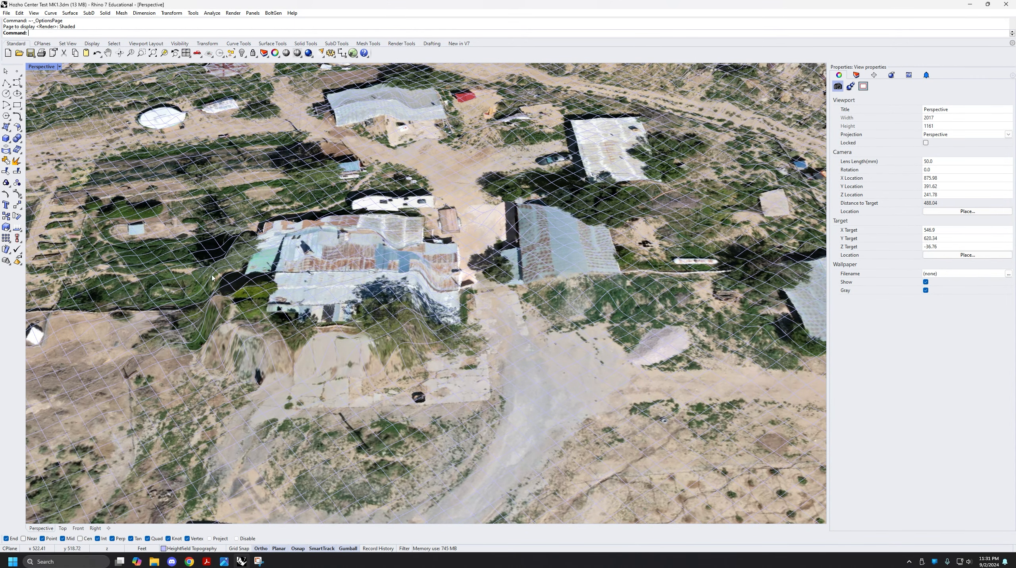
scroll(454, 358, down, 2)
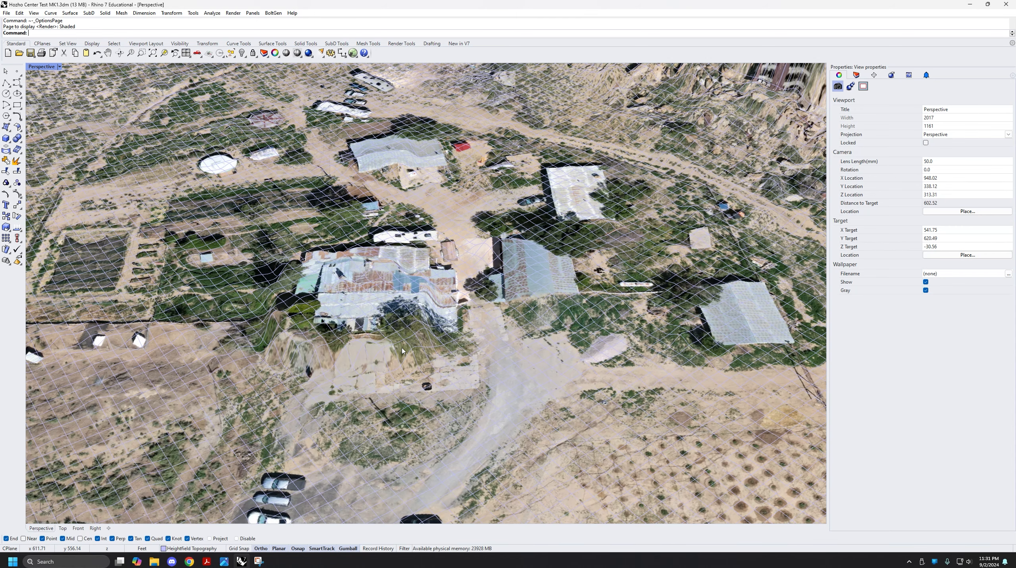
scroll(402, 350, down, 2)
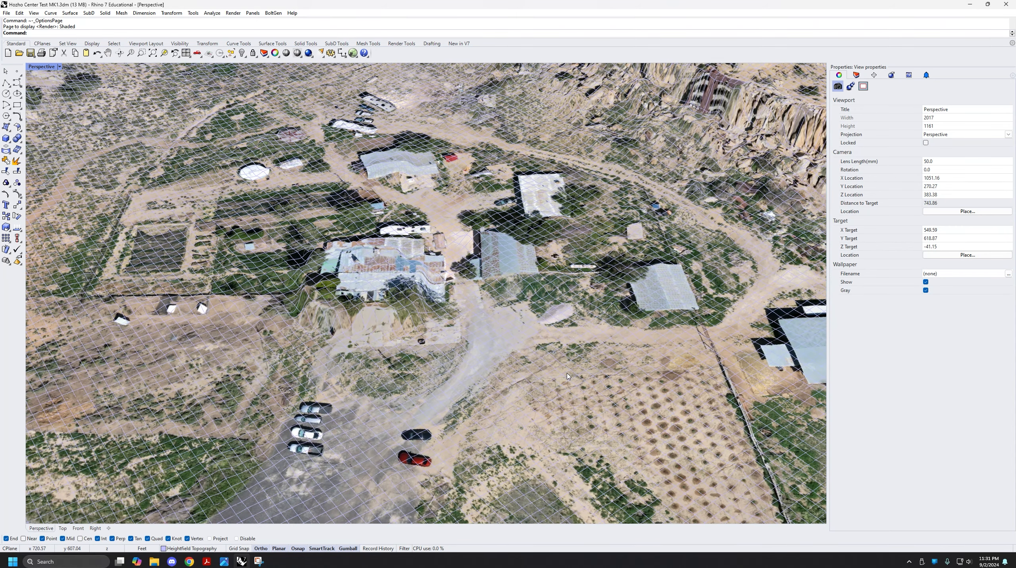
scroll(600, 361, down, 2)
Examine the planted field, the driveway and the loop road between the large grey-roofed building and the central cluster.
scroll(531, 301, up, 4)
right_drag(531, 300, 470, 223)
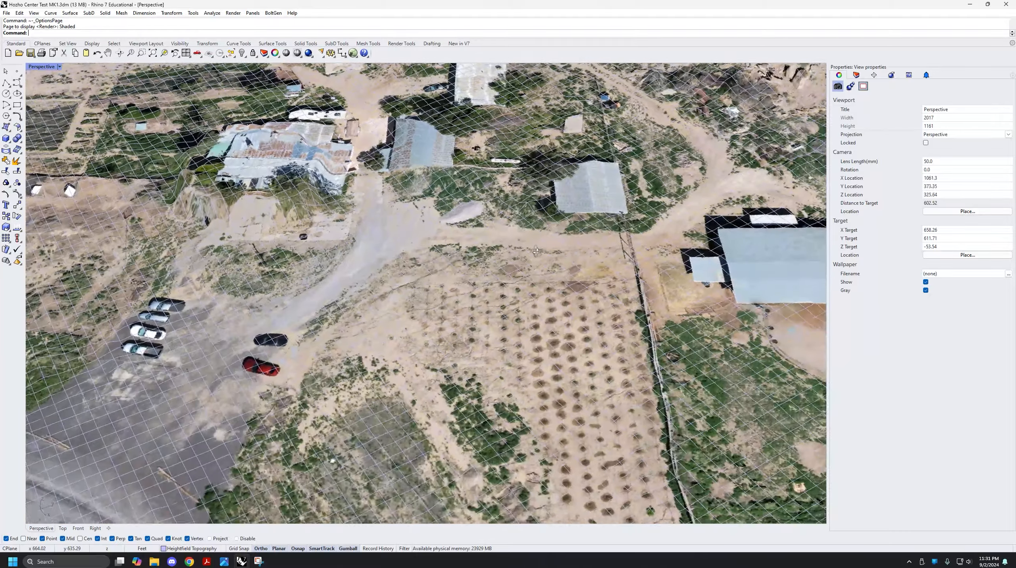
shift+right_drag(476, 132, 407, 253)
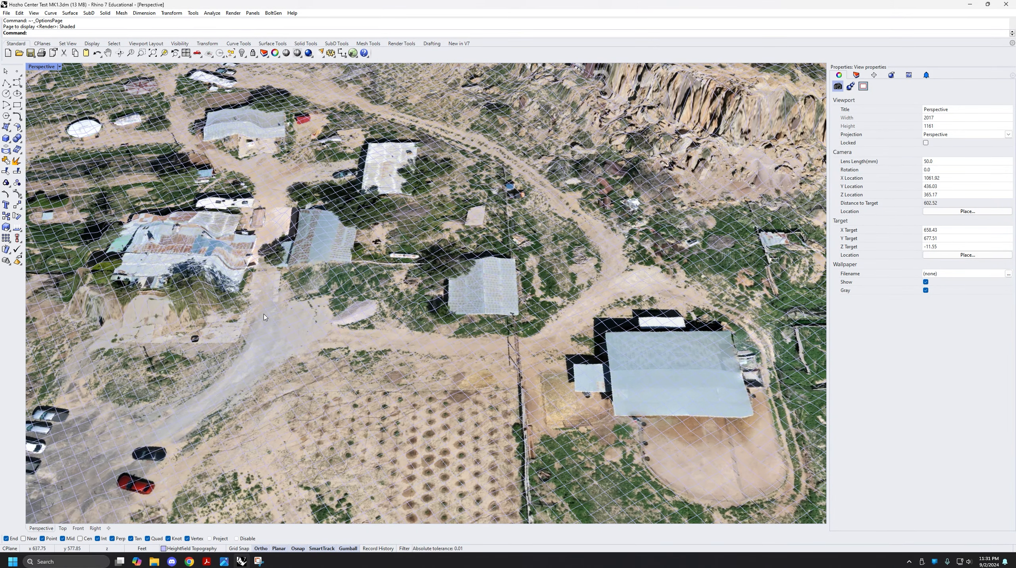
shift+right_drag(266, 318, 545, 301)
shift+right_drag(346, 296, 377, 261)
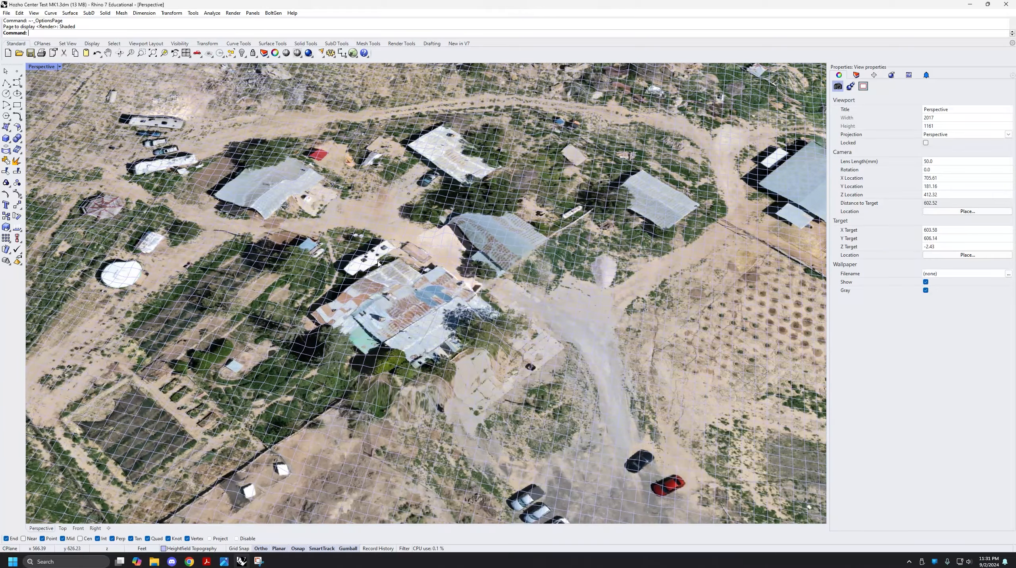
shift+right_drag(337, 345, 377, 294)
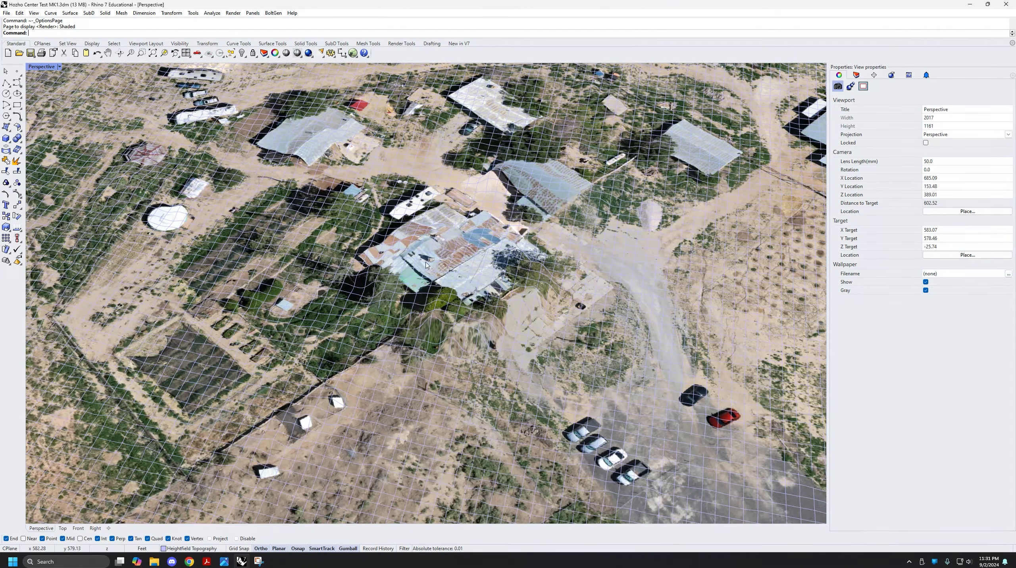
Inspect the distorted roof of the central patchwork-roofed building and the ground beside it up close.
right_drag(427, 263, 437, 315)
scroll(467, 343, up, 3)
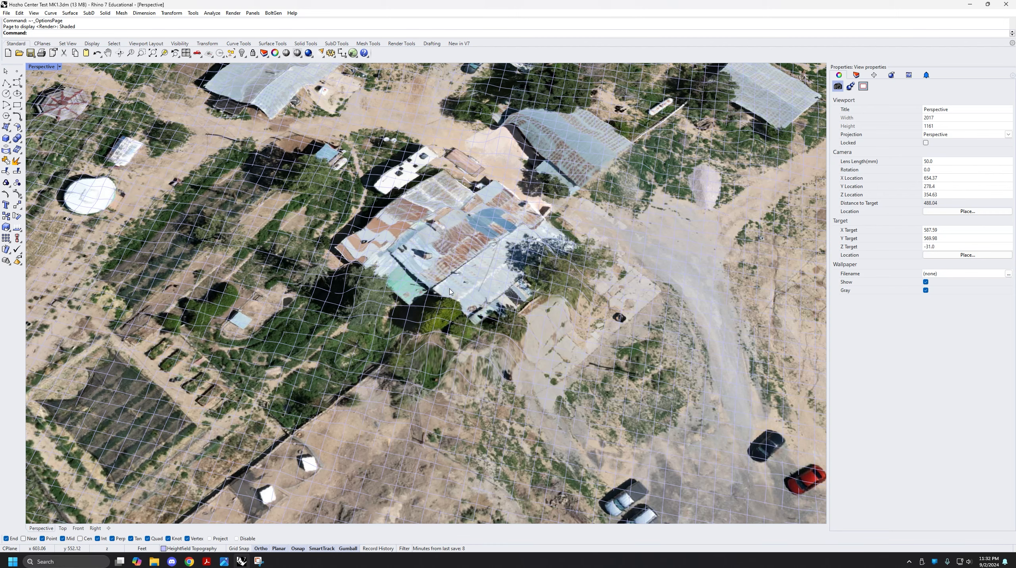
right_drag(448, 349, 490, 319)
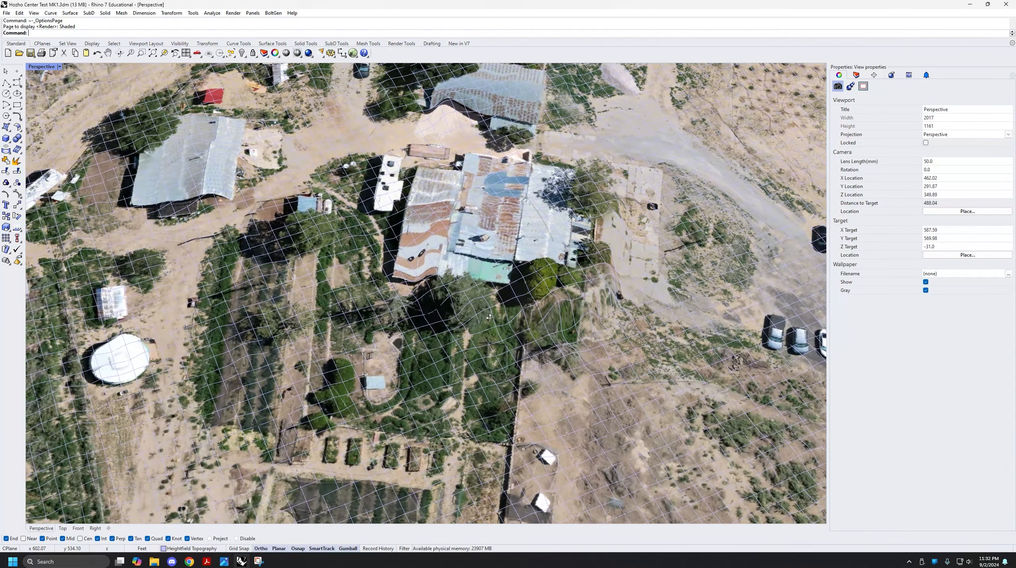
scroll(451, 225, up, 2)
shift+right_drag(452, 225, 434, 287)
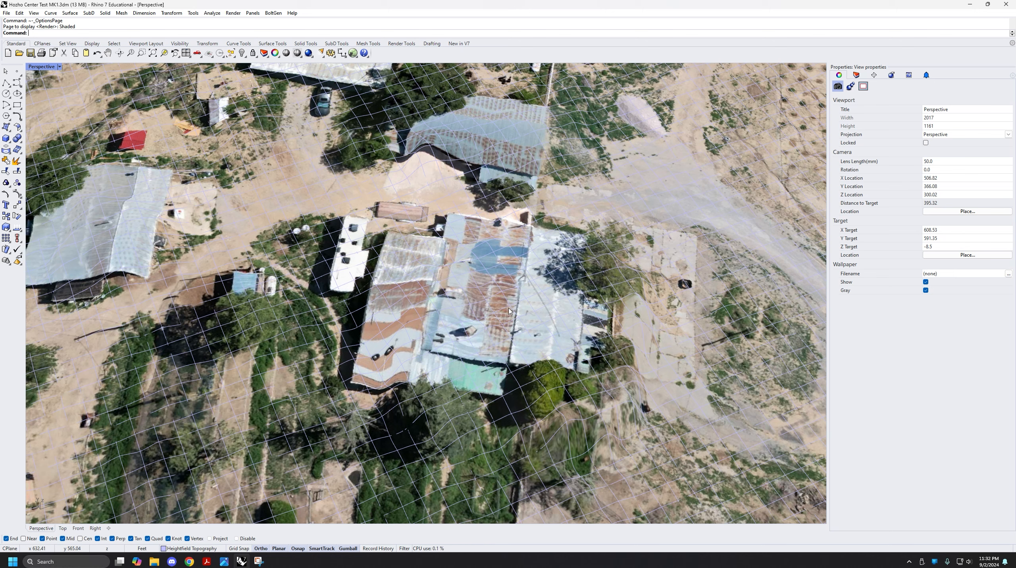
right_drag(512, 311, 473, 303)
scroll(473, 304, down, 5)
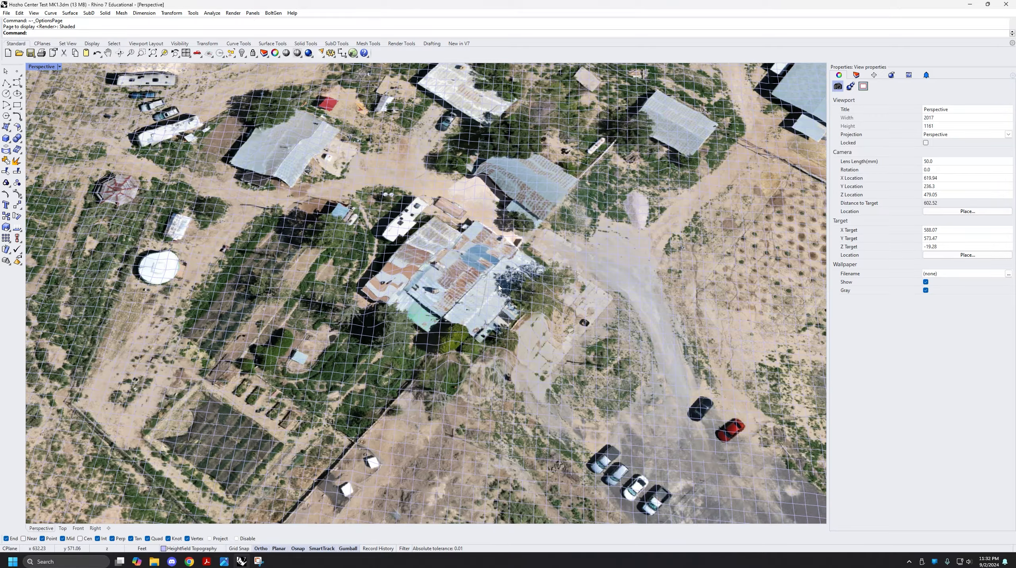
Review the whole terrain from the road to the cliffs, then the building cluster at its centre.
scroll(341, 274, down, 2)
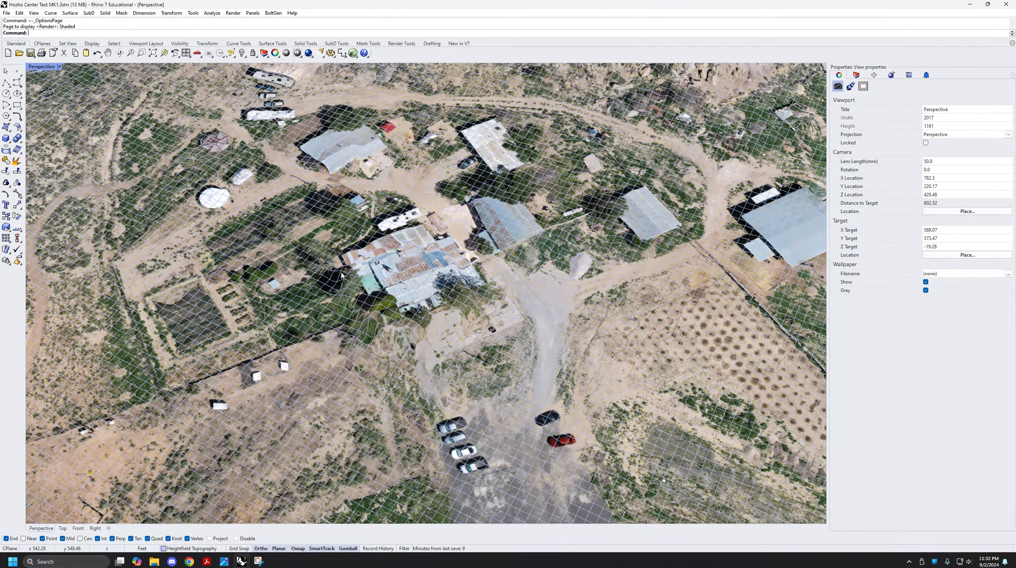
scroll(342, 275, down, 5)
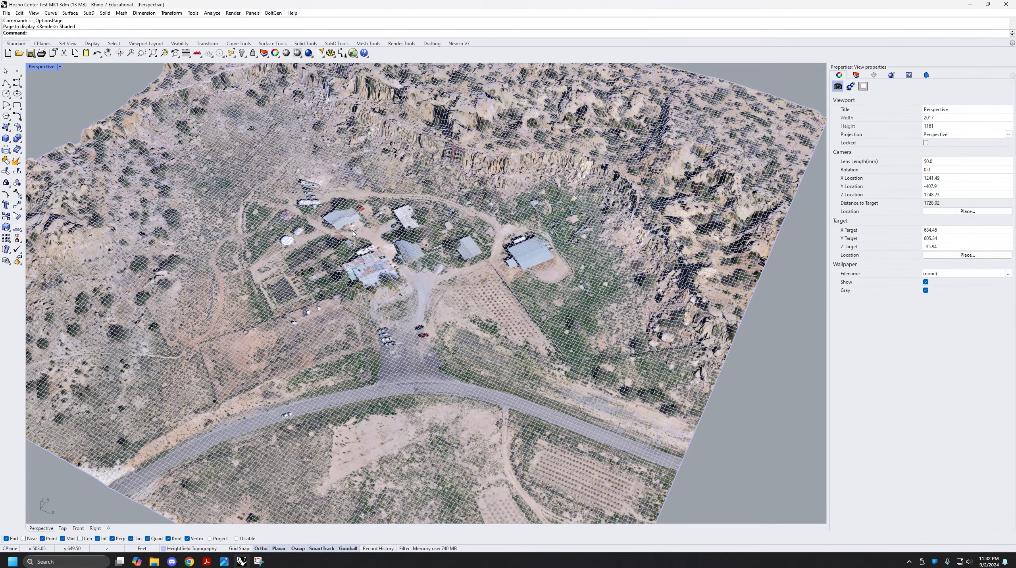
shift+right_drag(364, 238, 430, 300)
right_drag(490, 332, 393, 294)
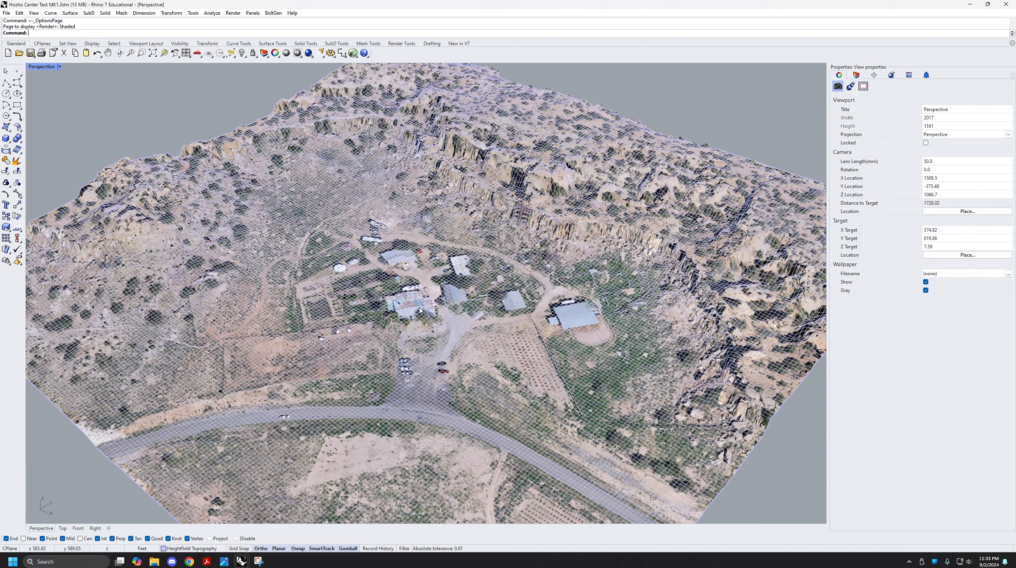
scroll(407, 312, up, 8)
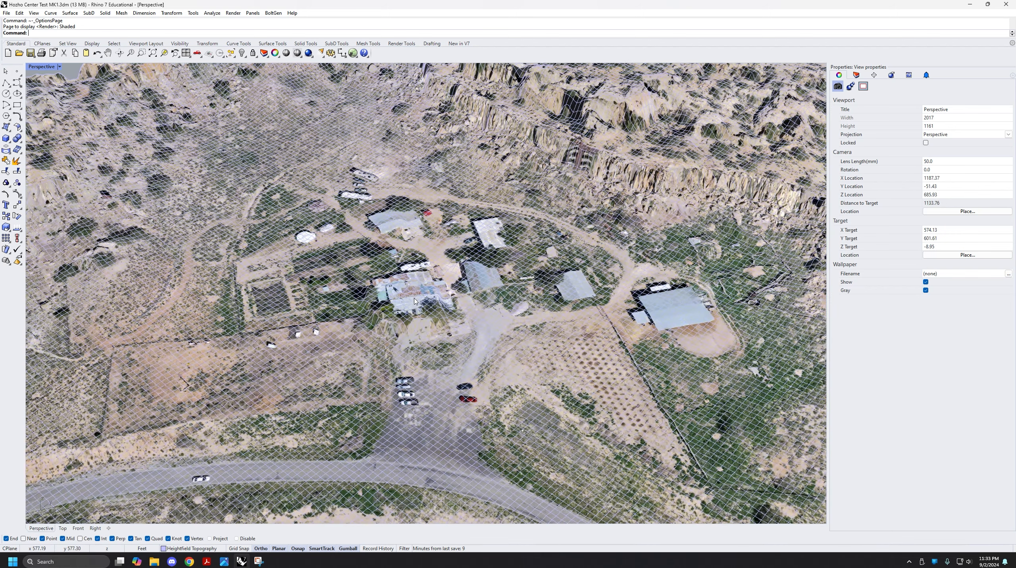
scroll(368, 341, down, 2)
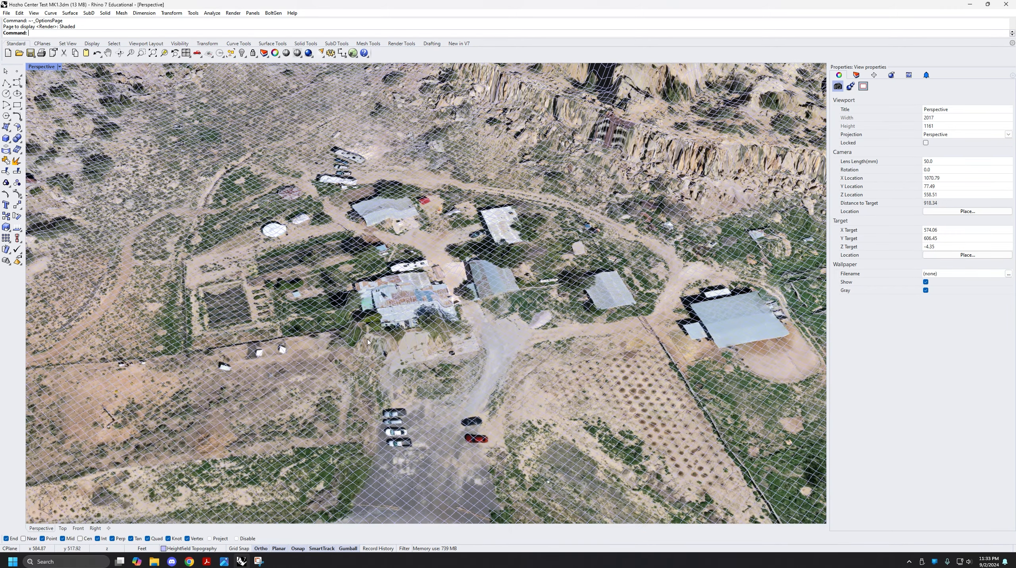
right_drag(367, 341, 376, 339)
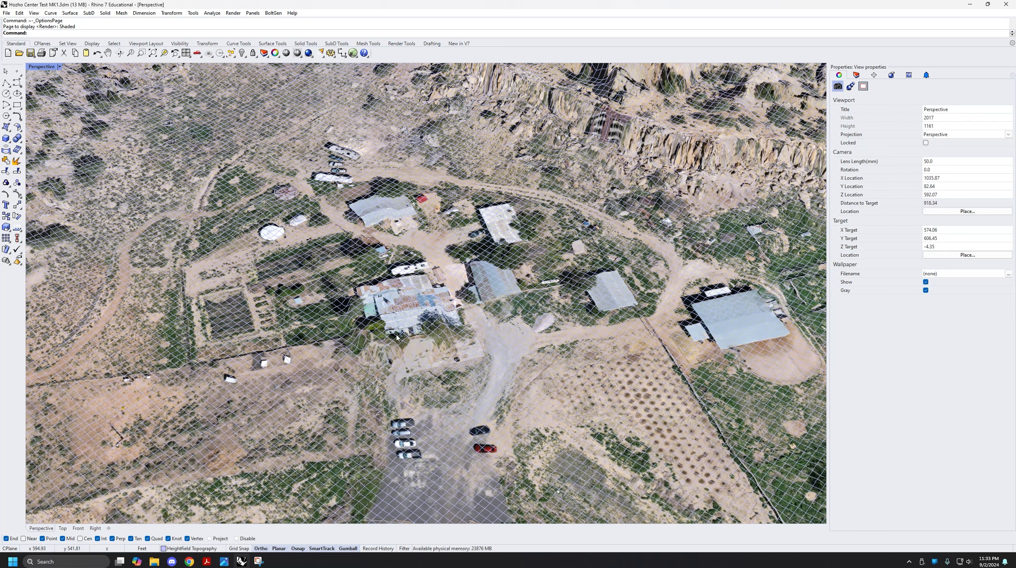
Turn on the control points of the textured terrain surface with PointsOn.
click(397, 337)
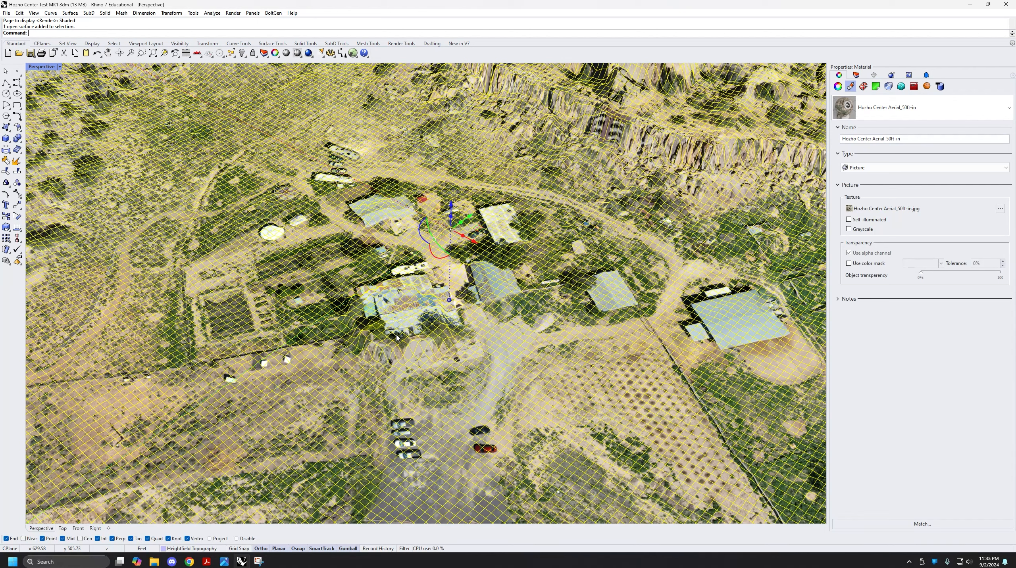
text(Po)
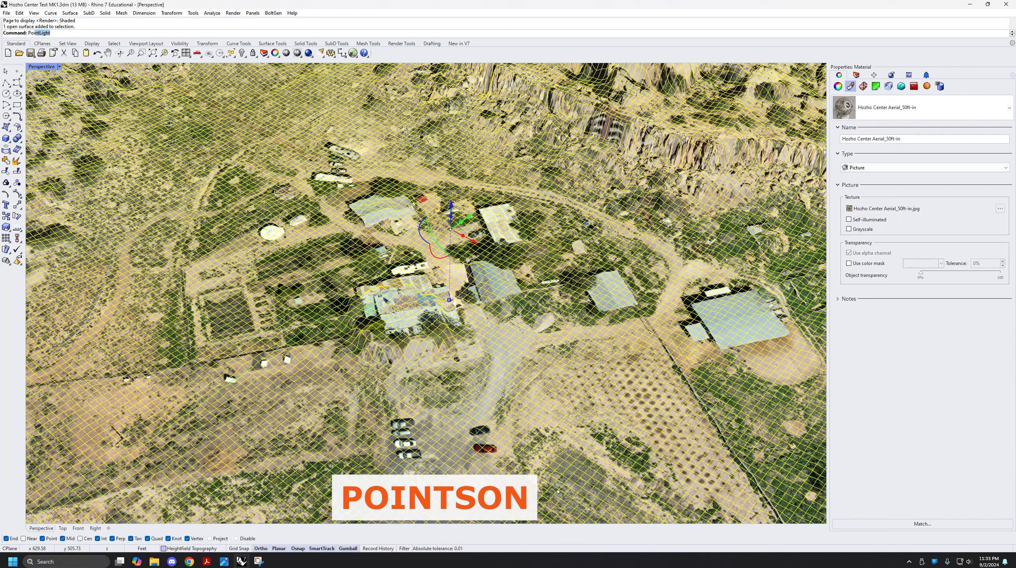
text(intsOn)
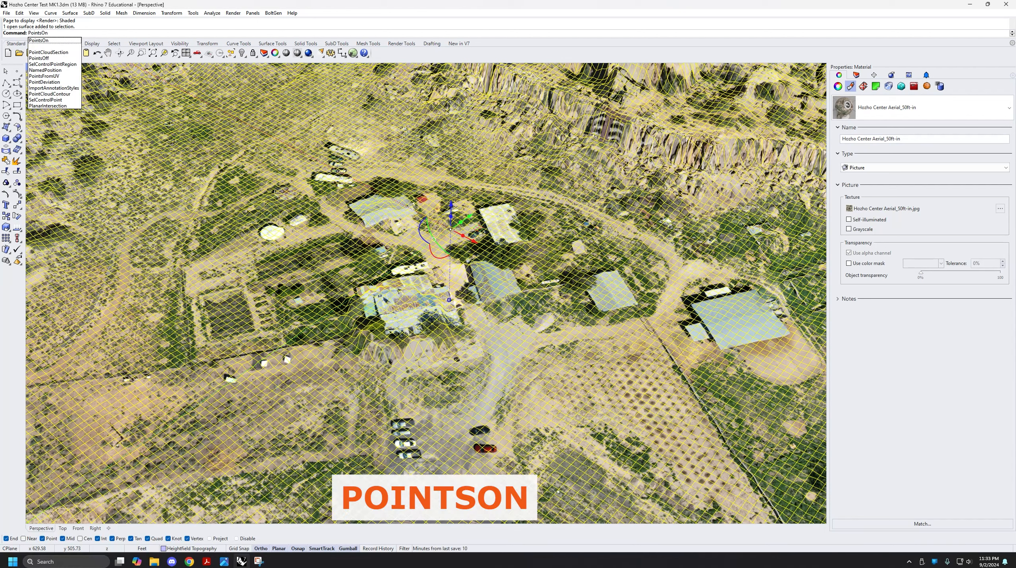
key(Return)
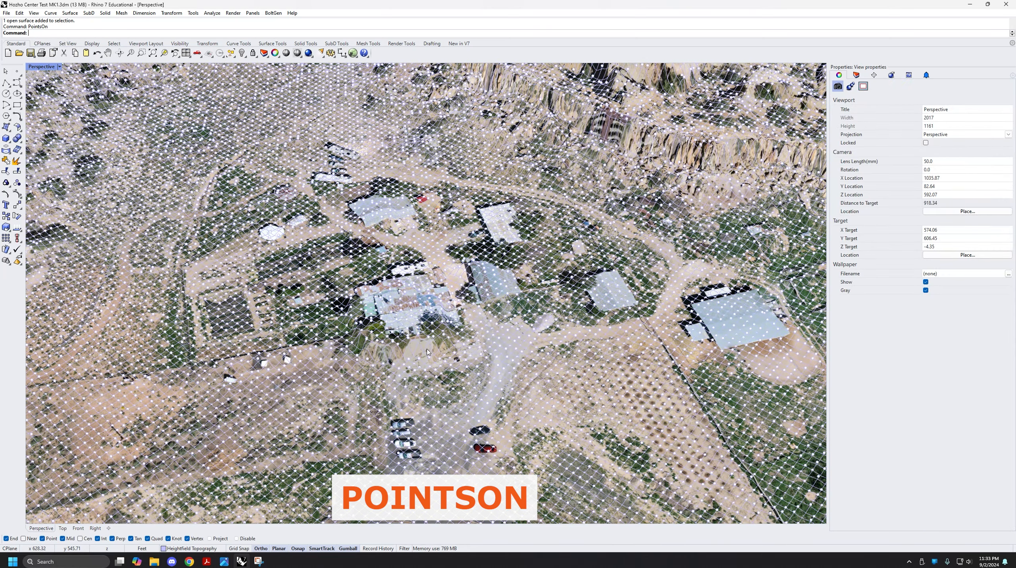
Examine the control-point grid across the whole terrain and around the central patchwork-roofed building.
right_drag(427, 351, 422, 318)
scroll(347, 280, up, 4)
shift+right_drag(352, 285, 431, 348)
scroll(403, 311, down, 12)
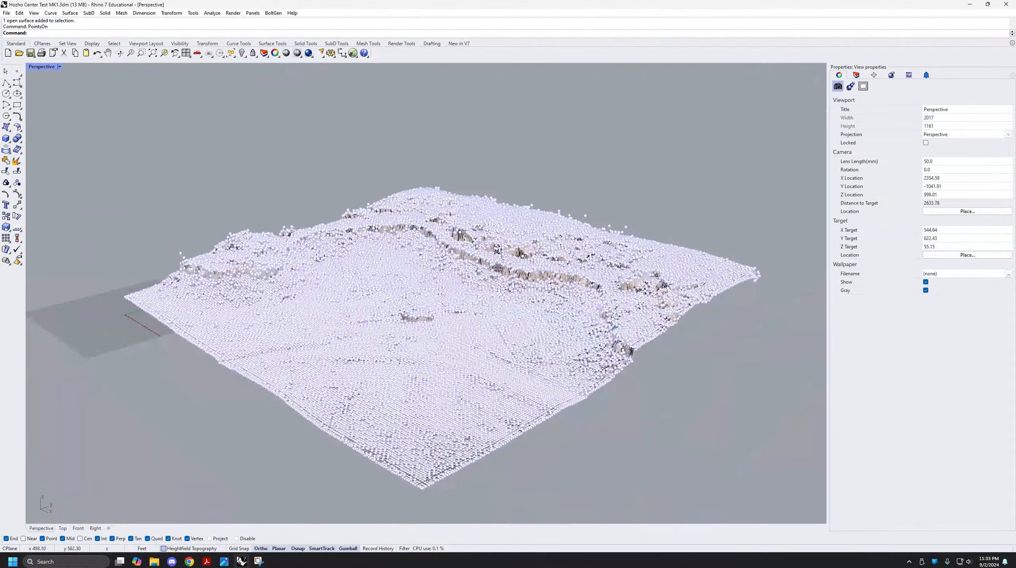
scroll(412, 315, up, 9)
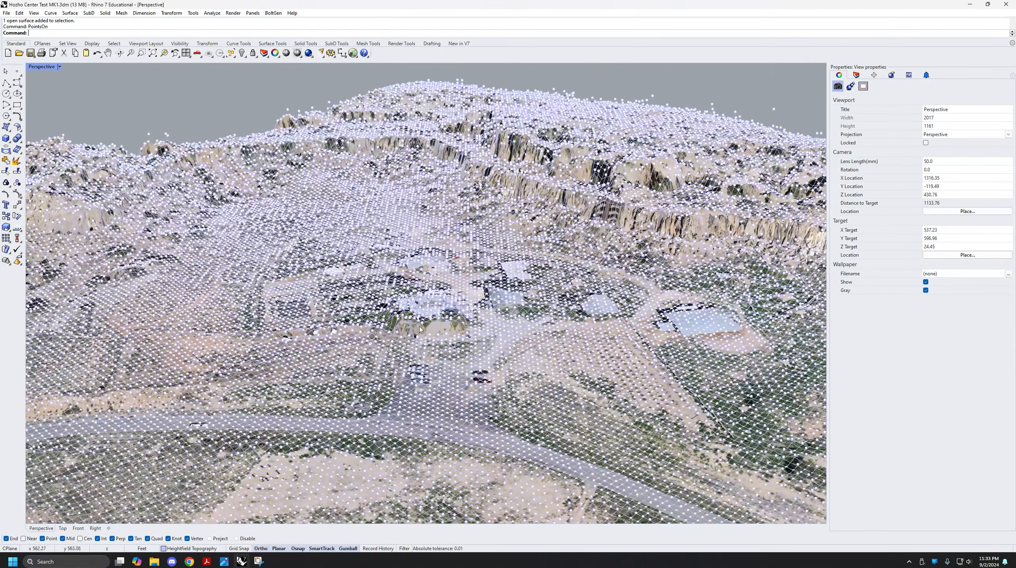
scroll(424, 342, up, 6)
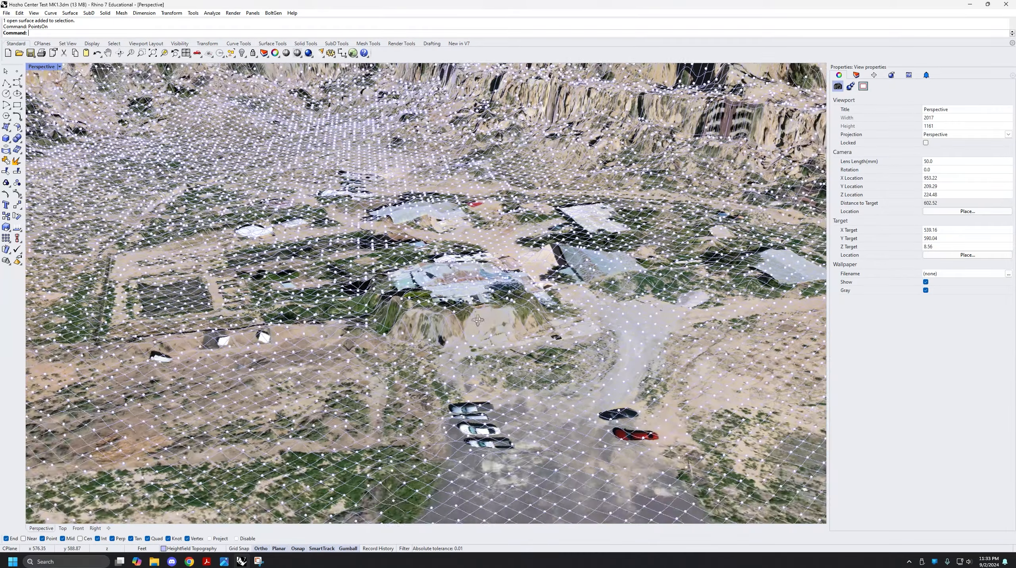
right_drag(478, 321, 466, 338)
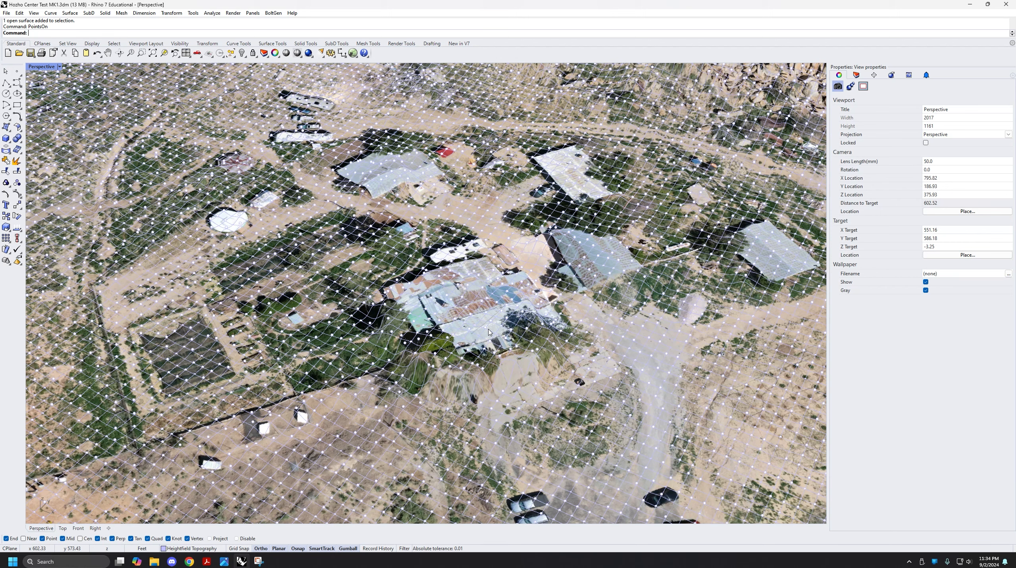
scroll(490, 332, down, 6)
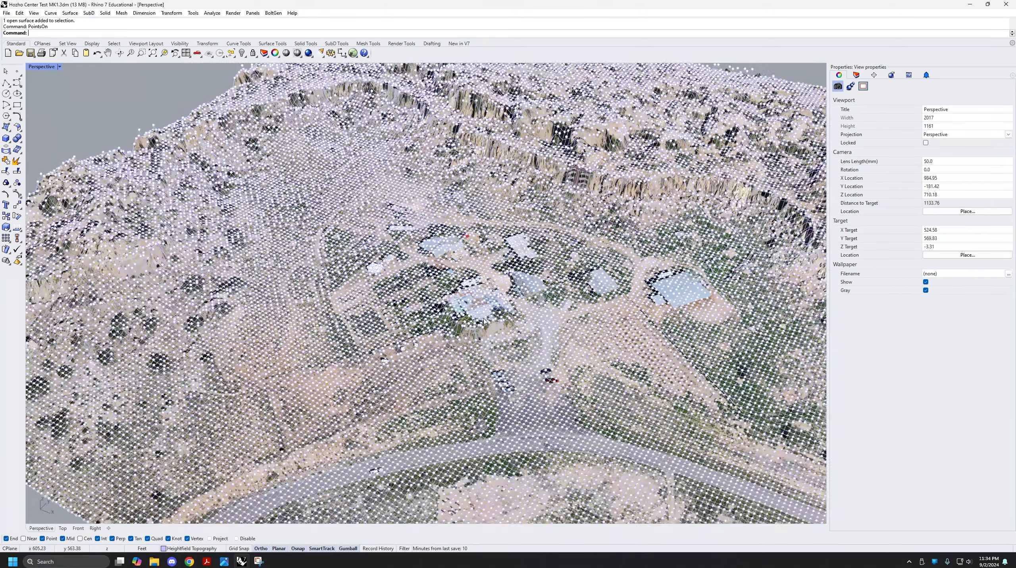
scroll(489, 309, up, 3)
scroll(489, 310, up, 2)
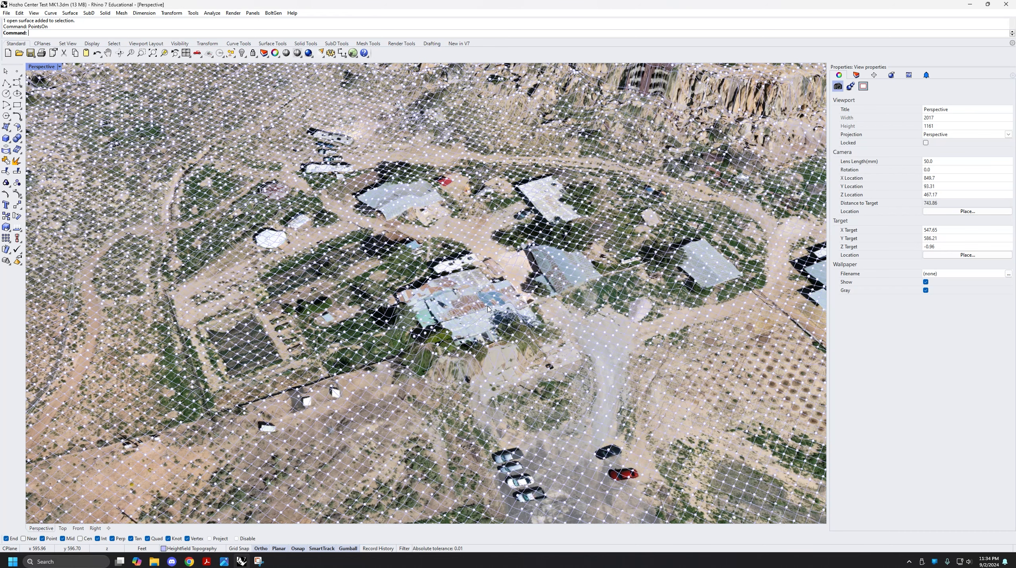
Turn off the terrain's control points and place a duplicate of the terrain surface well clear of the original.
key(Escape)
scroll(489, 309, down, 10)
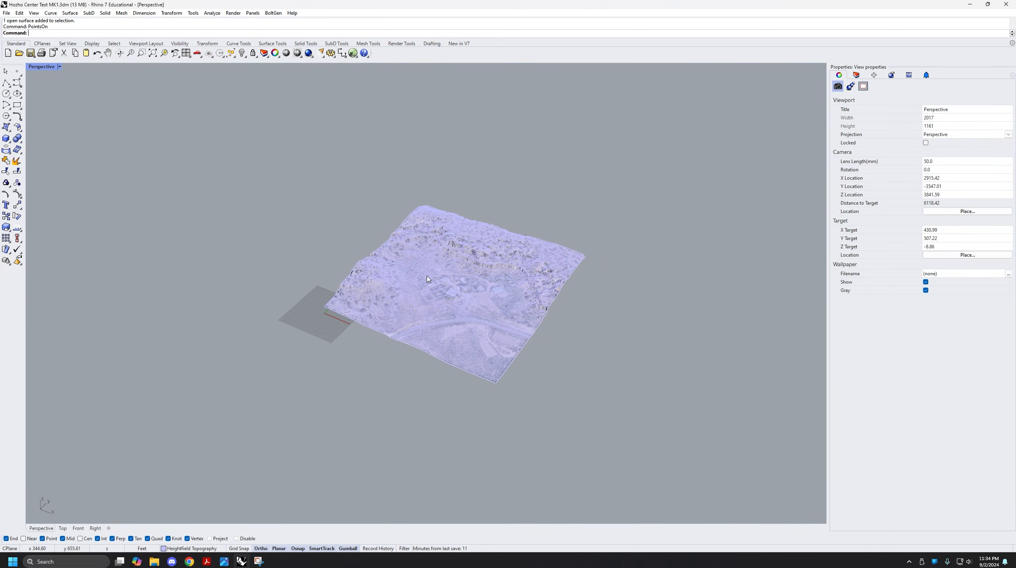
click(368, 253)
drag(498, 296, 345, 239)
click(314, 304)
scroll(306, 228, up, 6)
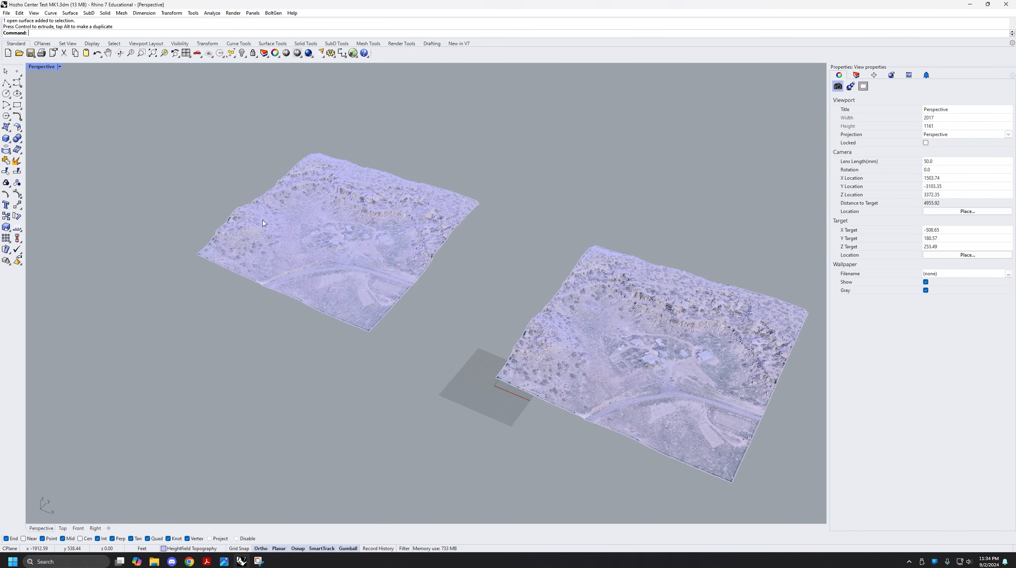
Zoom the perspective view to the duplicated terrain surface so that it fills the viewport.
shift+right_drag(330, 233, 437, 262)
scroll(437, 262, up, 3)
scroll(484, 283, up, 4)
right_drag(490, 289, 468, 276)
scroll(416, 255, up, 8)
scroll(502, 250, down, 12)
scroll(531, 259, up, 8)
scroll(511, 268, down, 2)
shift+right_drag(467, 275, 473, 309)
right_drag(473, 309, 467, 294)
click(467, 294)
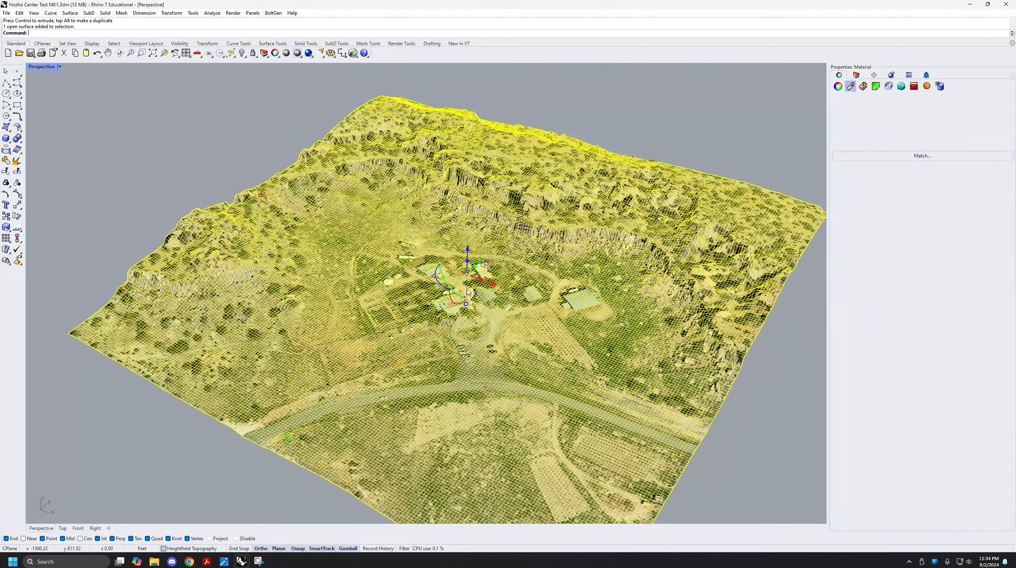
text(zs)
key(Return)
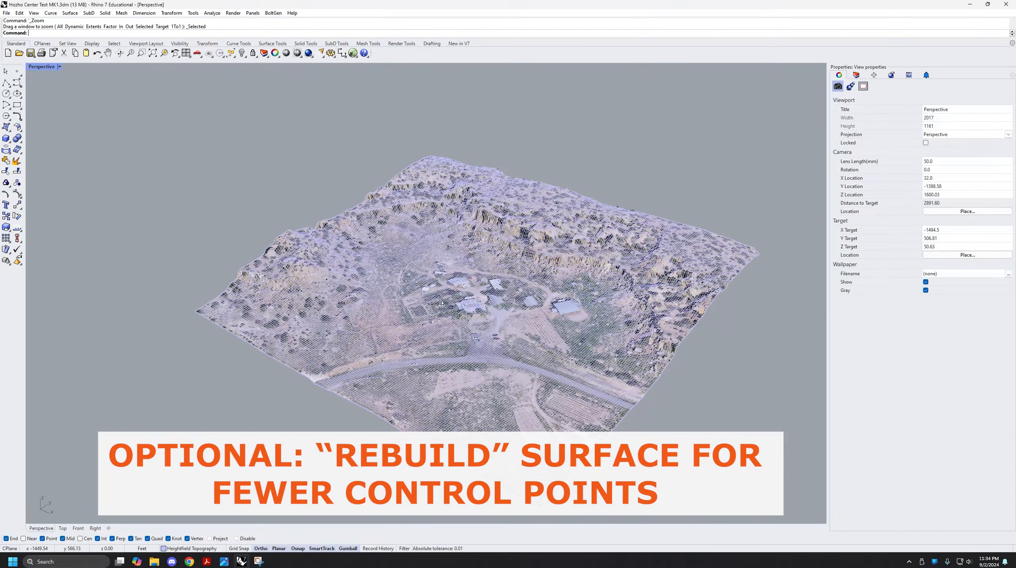
Rebuild the duplicated terrain surface with a point count of 100 in both U and V.
click(456, 299)
right_click(457, 299)
click(462, 292)
click(490, 306)
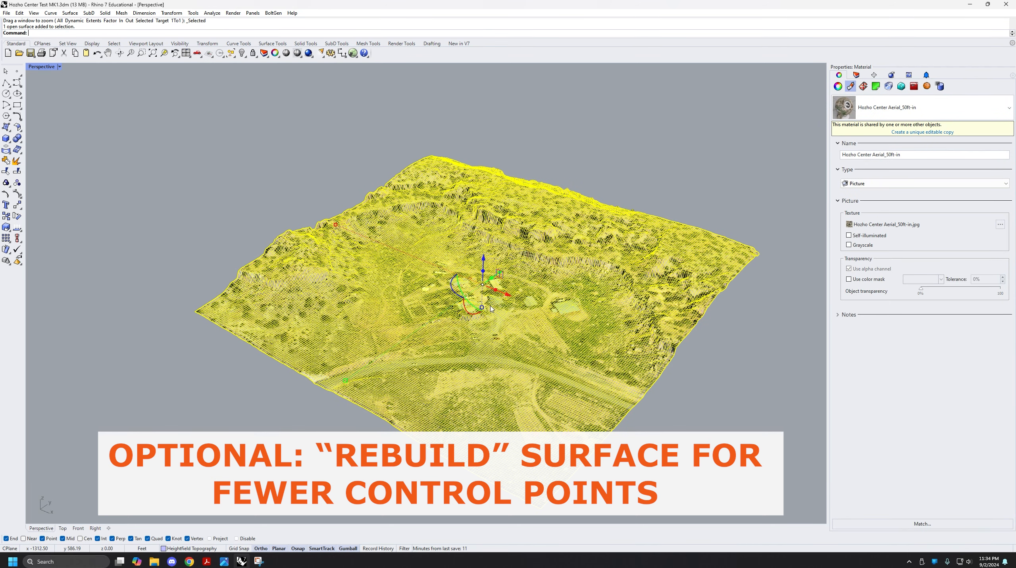
text(rebuild)
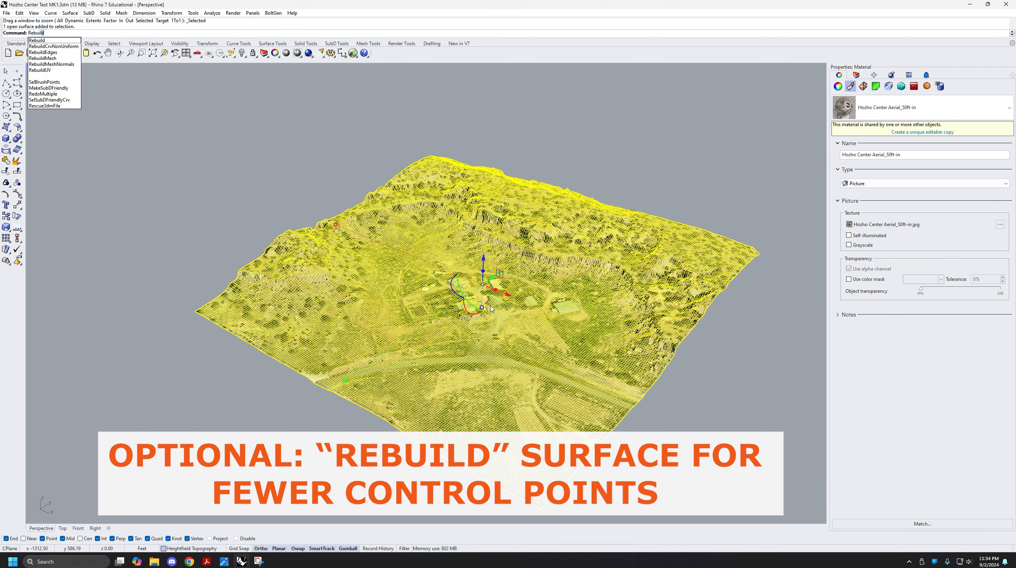
key(Return)
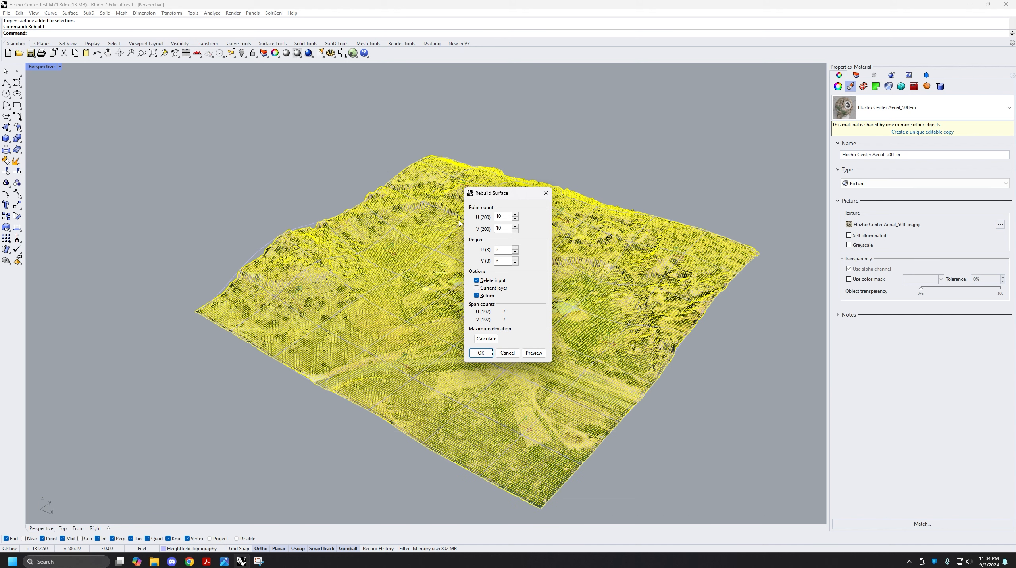
drag(488, 197, 492, 217)
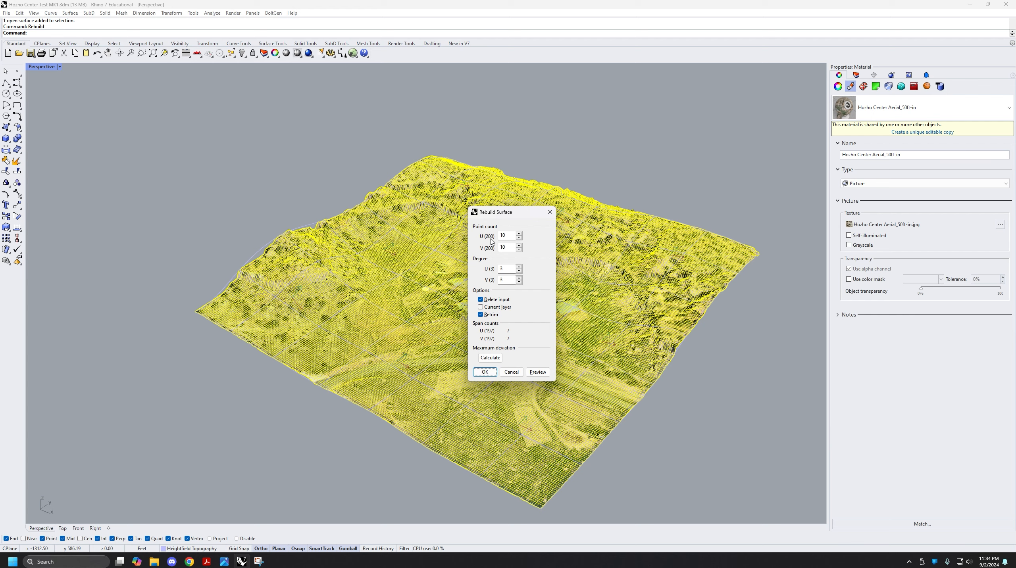
right_drag(384, 275, 517, 438)
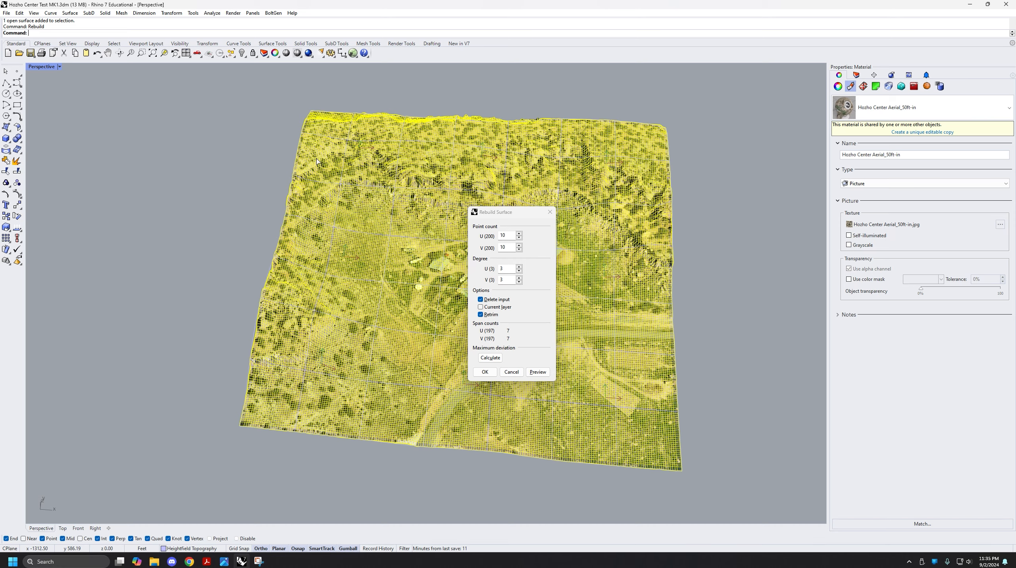
right_drag(389, 308, 487, 240)
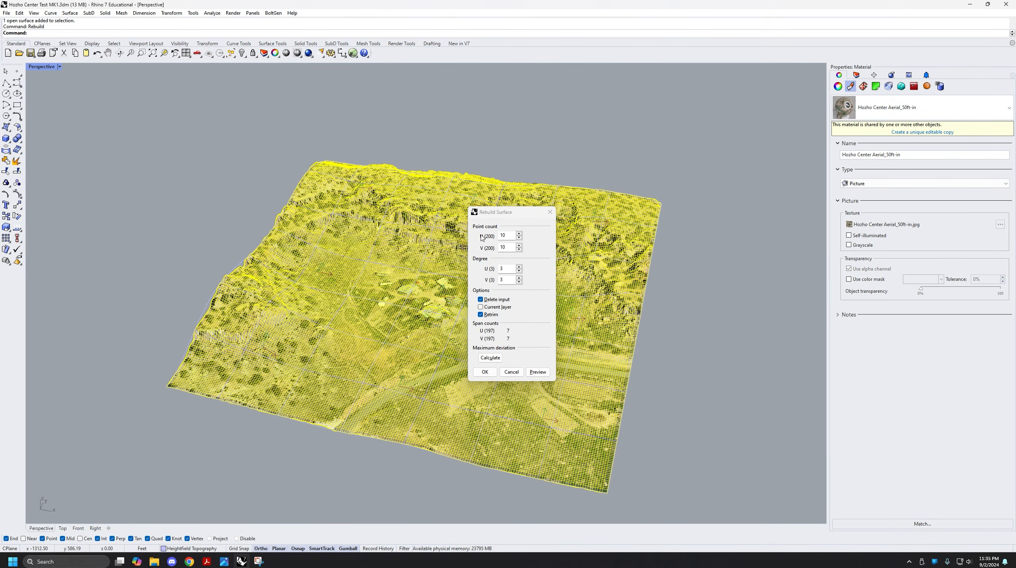
double_click(512, 237)
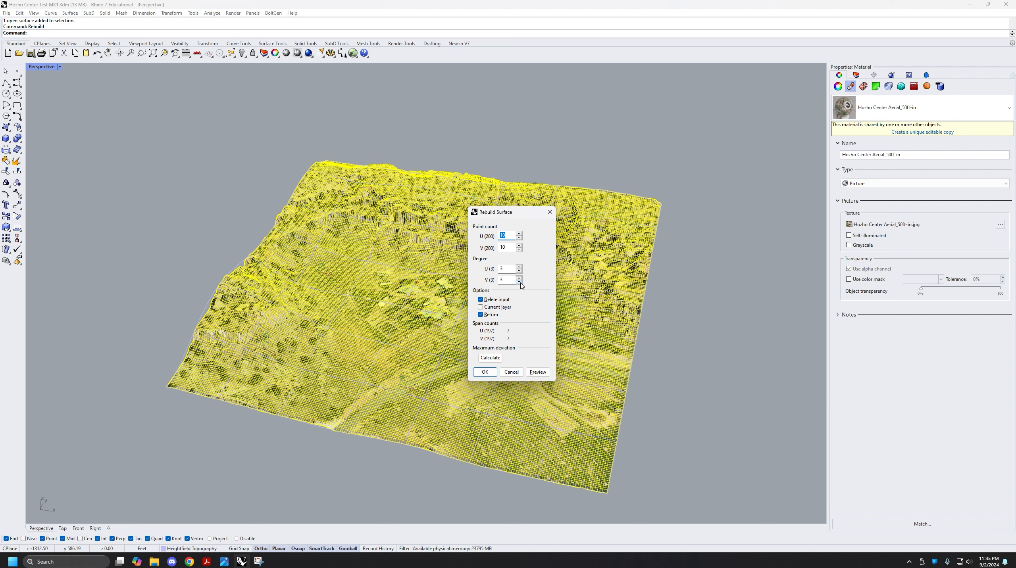
text(100)
key(Tab)
text(100)
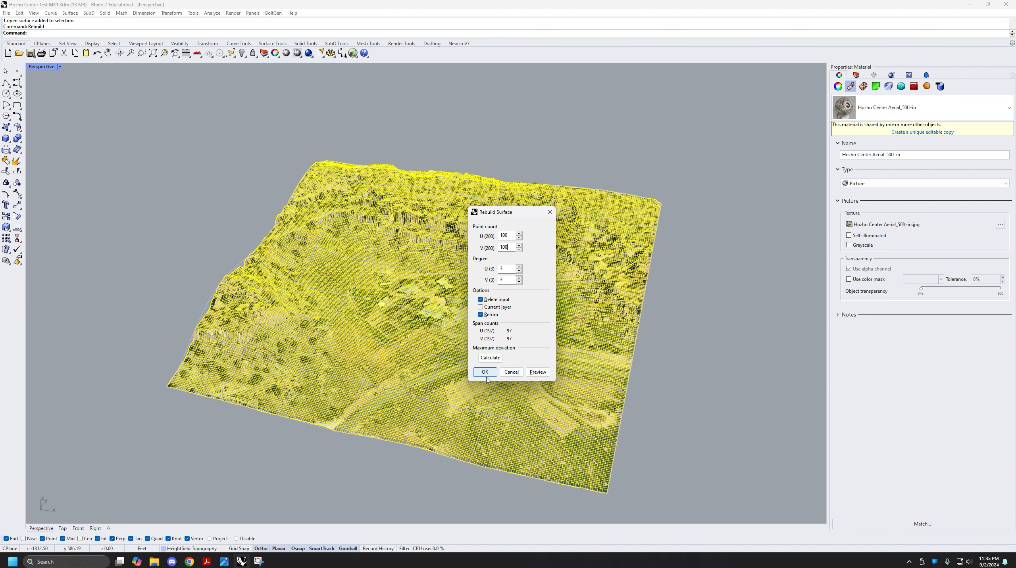
click(485, 372)
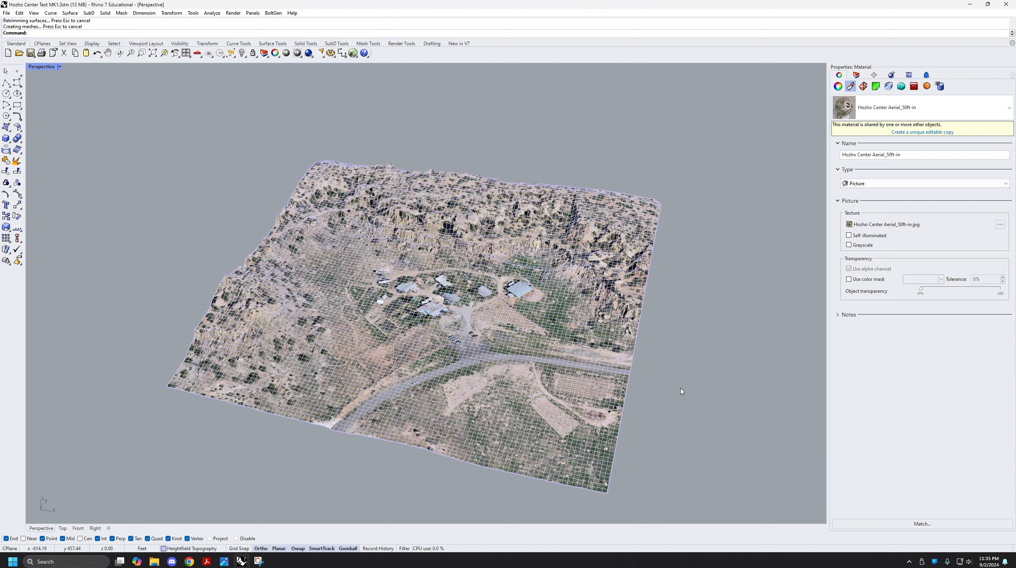
Compare the rebuilt duplicate with the original terrain, checking grid density and cliff and building detail.
scroll(495, 320, up, 2)
scroll(495, 318, up, 3)
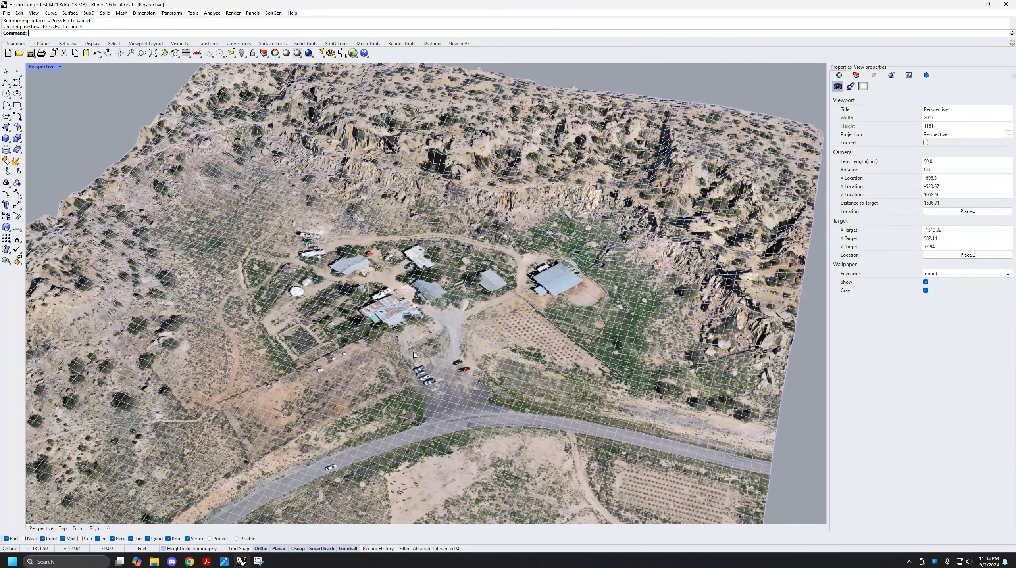
scroll(422, 334, up, 3)
scroll(450, 258, down, 8)
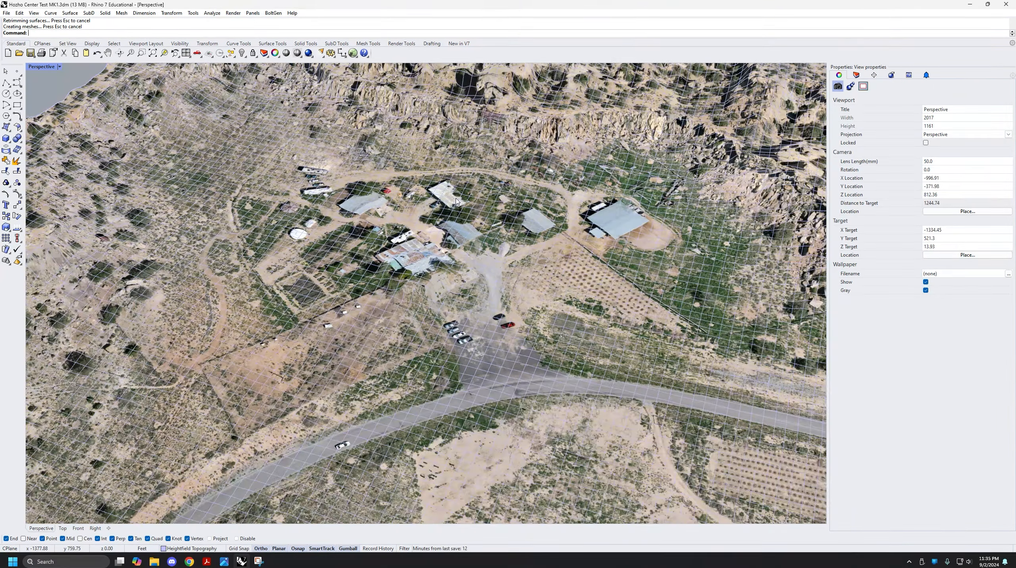
scroll(618, 338, up, 2)
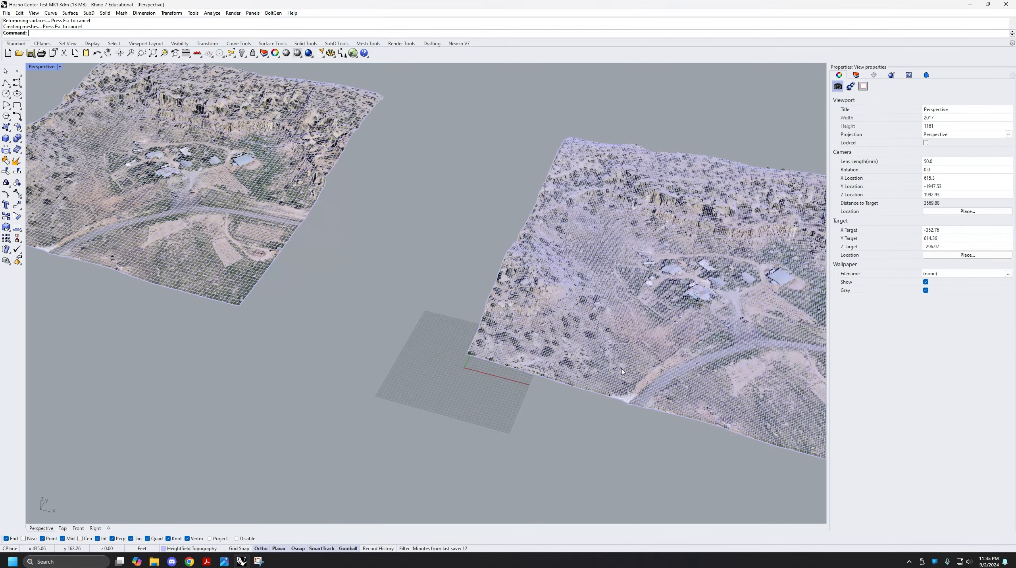
click(679, 313)
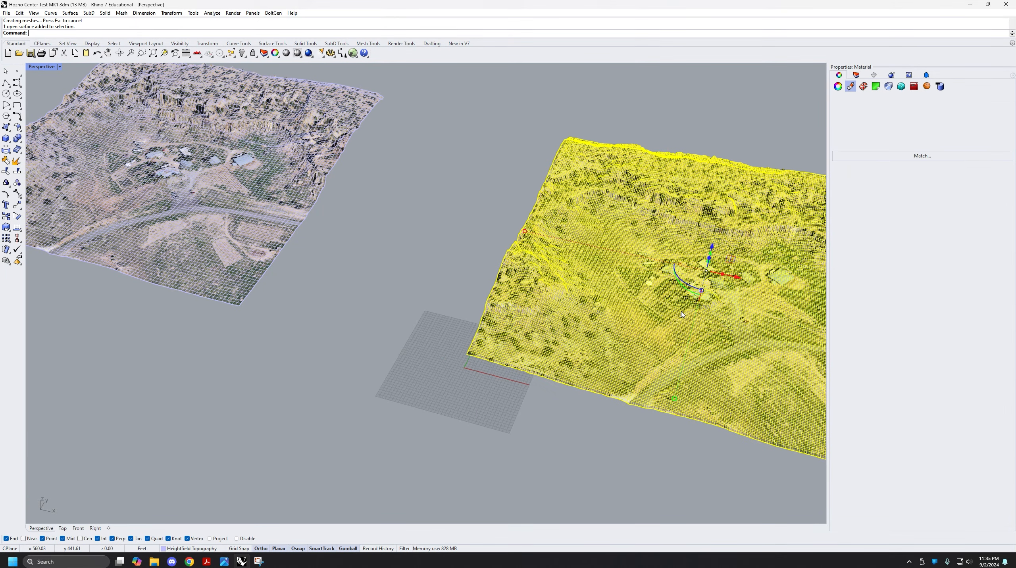
click(276, 235)
shift+right_drag(317, 250, 494, 341)
scroll(392, 305, up, 4)
key(Escape)
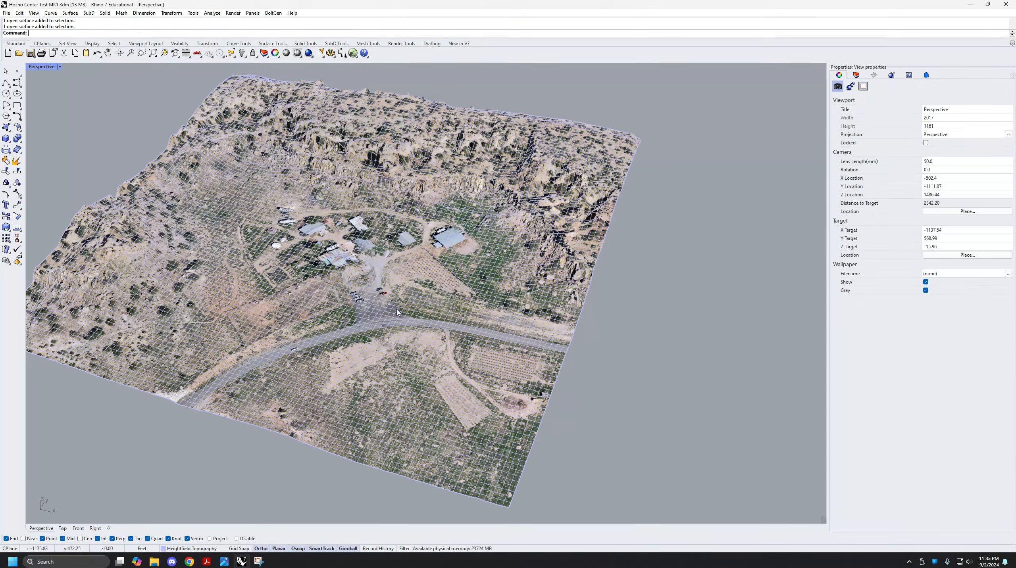
Rebuild the duplicated terrain surface again with a point count of 200 in both U and V, and inspect it around the buildings.
click(396, 275)
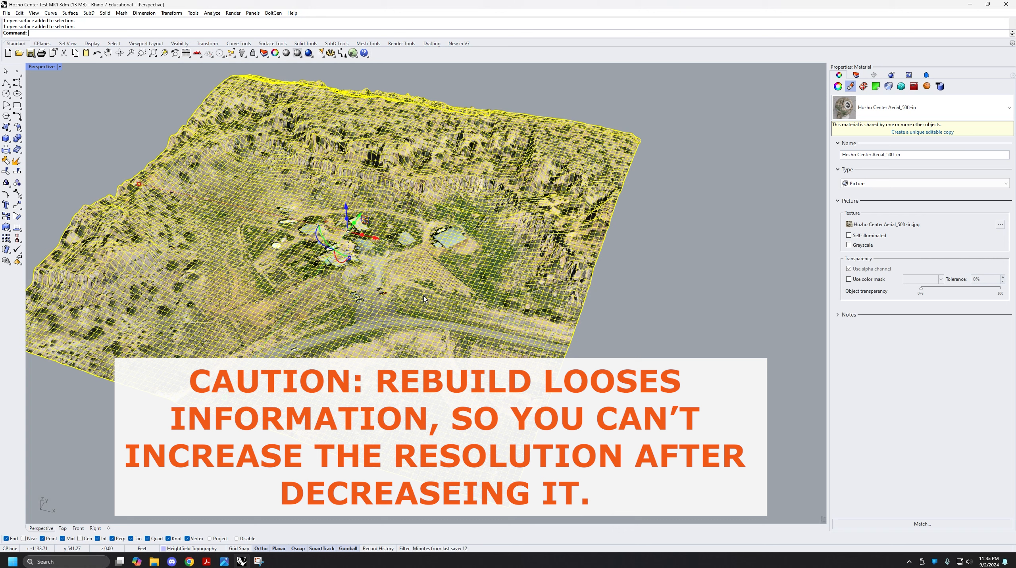
text(Rebuild)
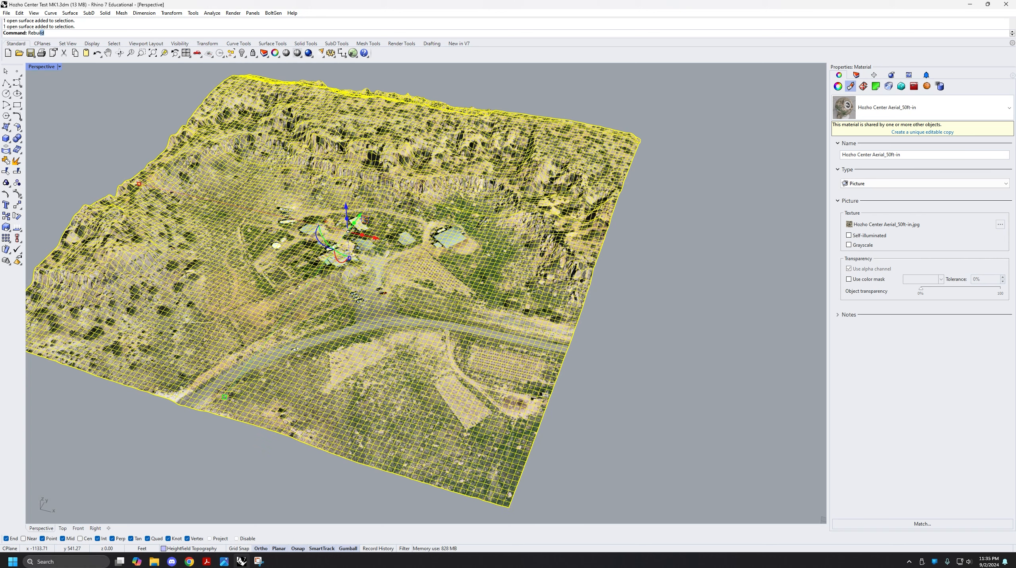
key(Return)
double_click(506, 236)
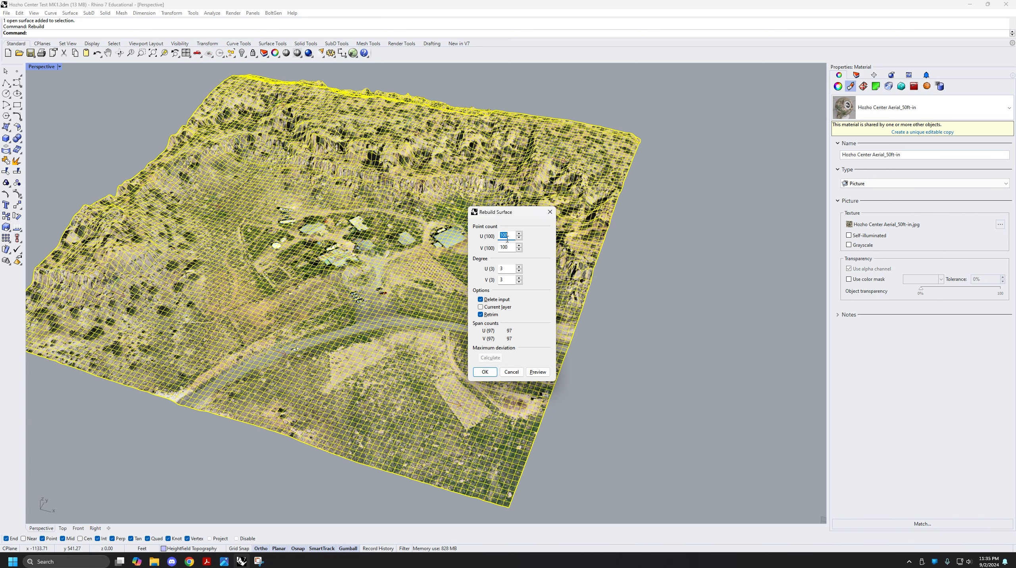
text(200)
key(Tab)
text(200)
click(485, 372)
scroll(334, 271, up, 7)
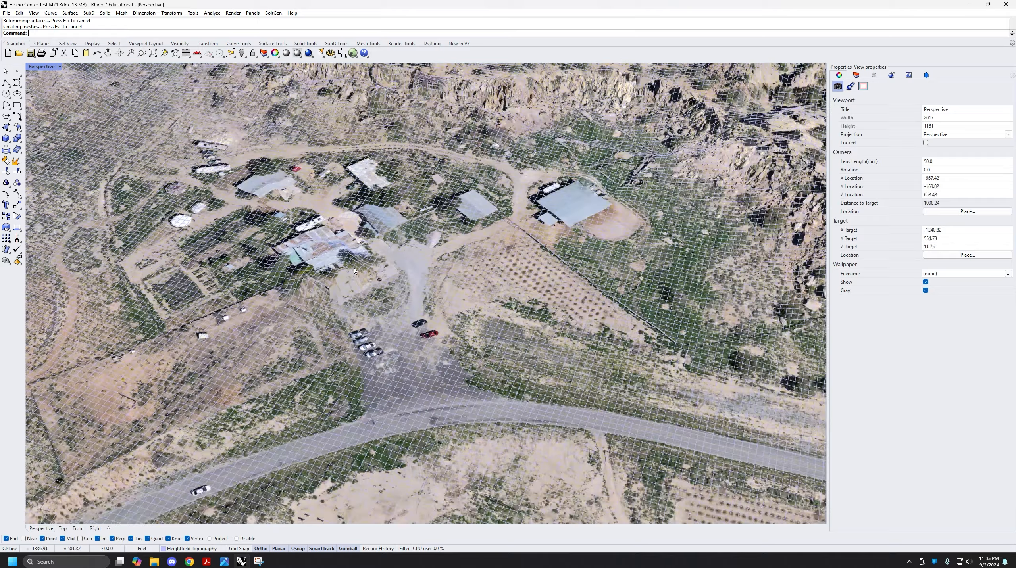
scroll(354, 272, down, 2)
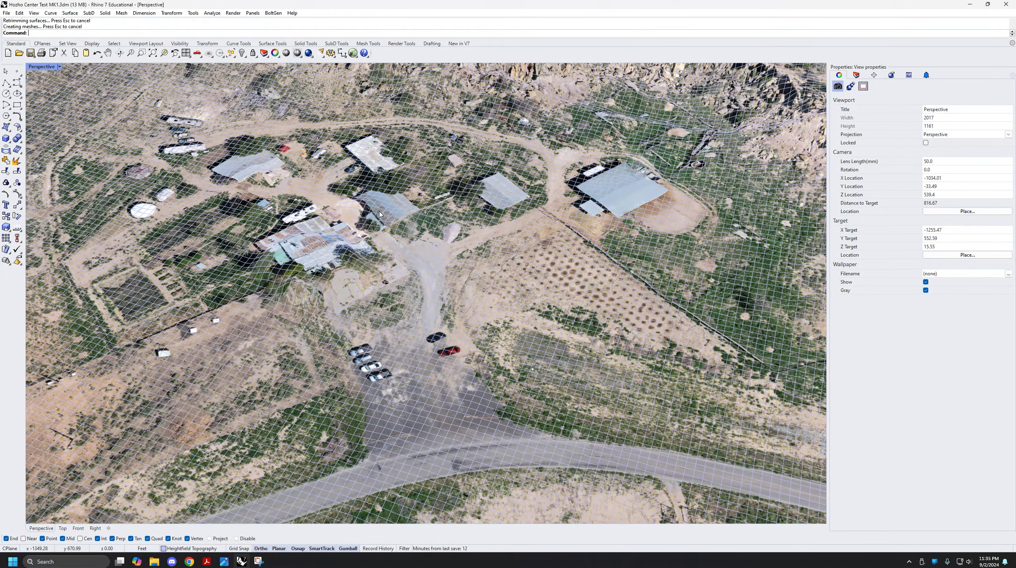
scroll(326, 255, down, 4)
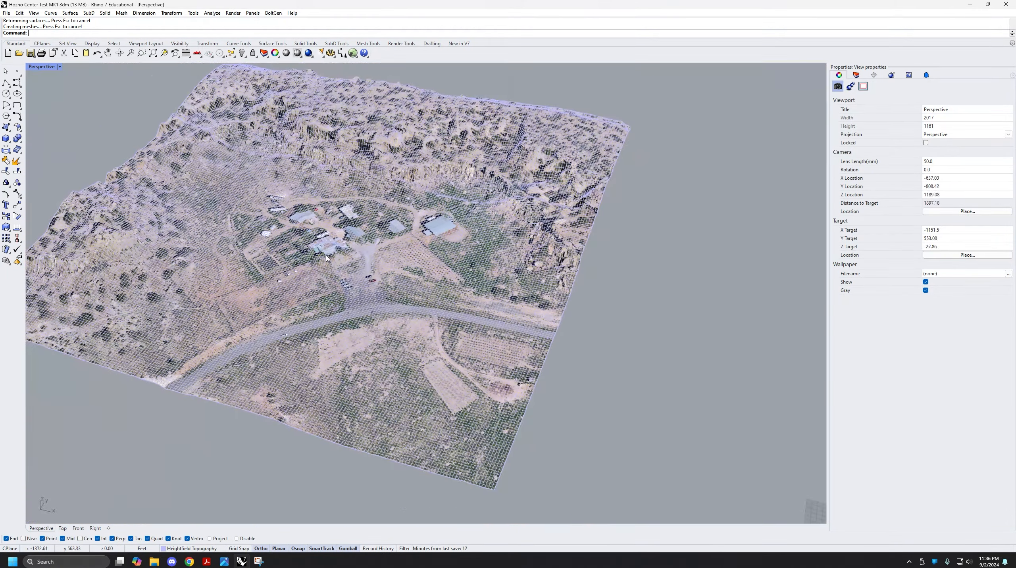
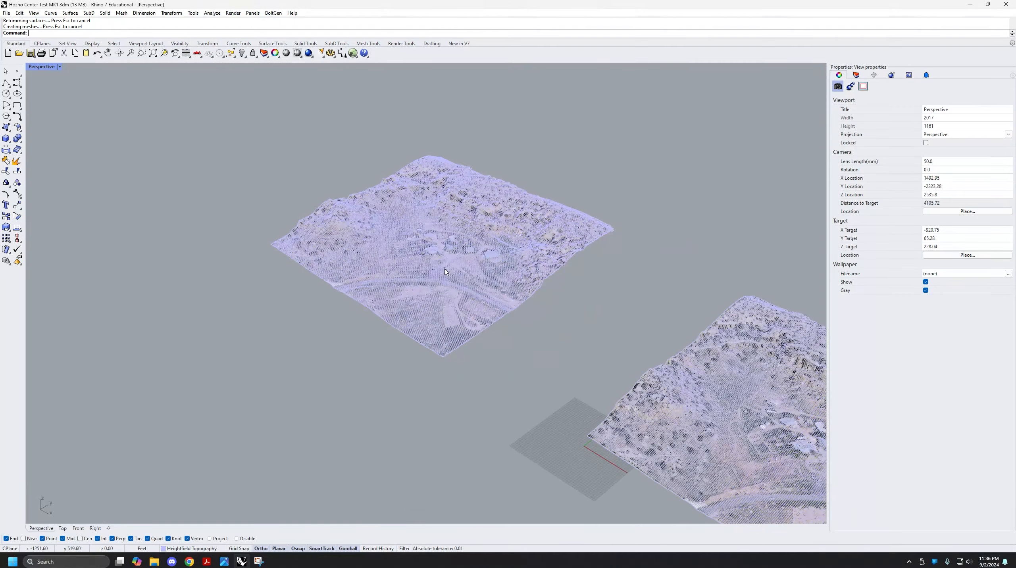
Delete the rebuilt duplicate terrain surface that stands apart from the original.
right_drag(443, 258, 465, 279)
click(493, 251)
right_drag(475, 315, 482, 306)
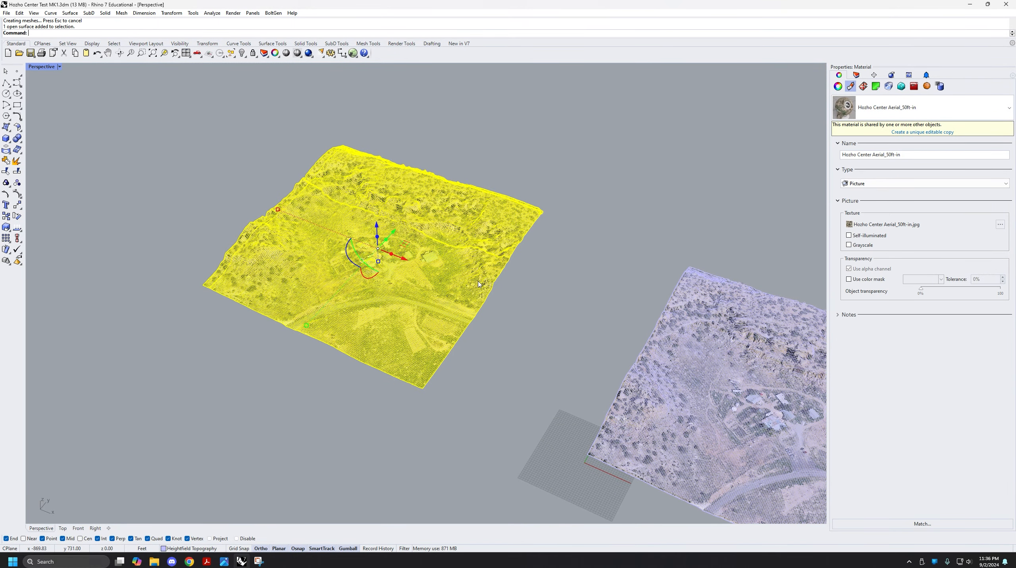
key(Delete)
Turn on the control points of the original terrain surface with PointsOn.
right_drag(479, 284, 458, 263)
scroll(503, 311, up, 8)
click(507, 308)
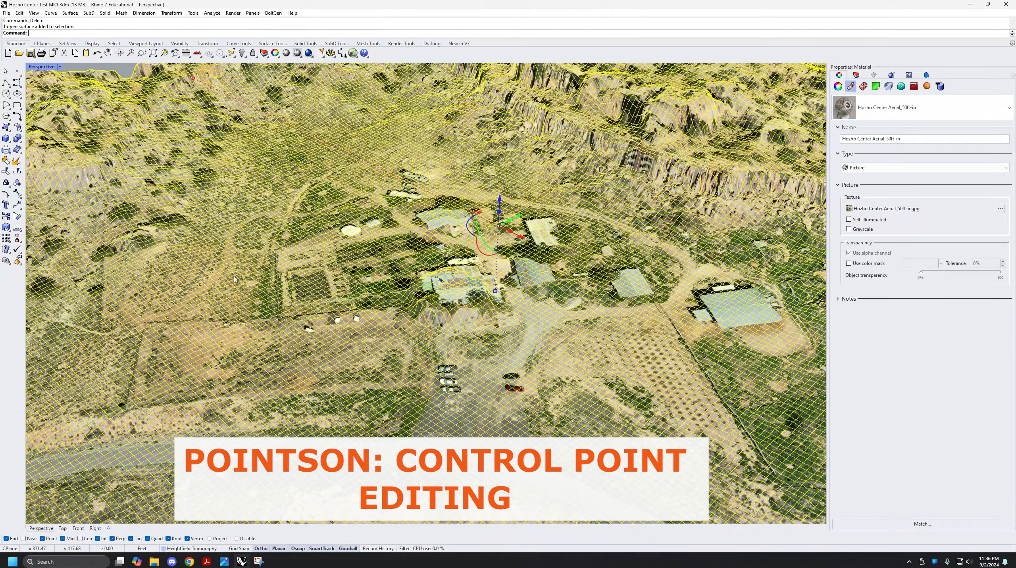
click(16, 194)
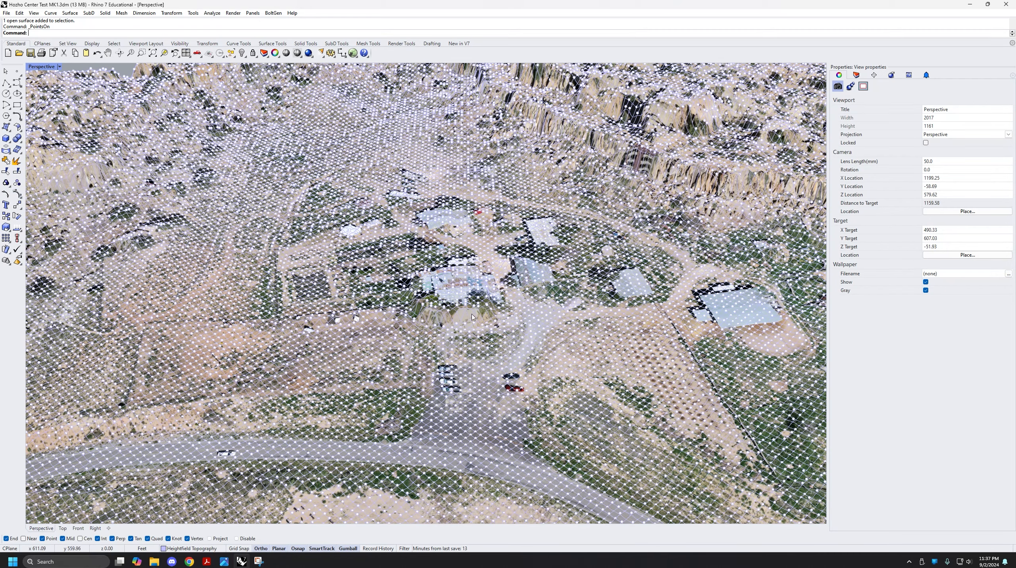
Switch to the four-viewport layout and frame the building cluster in the Top and Perspective views.
right_drag(424, 288, 508, 366)
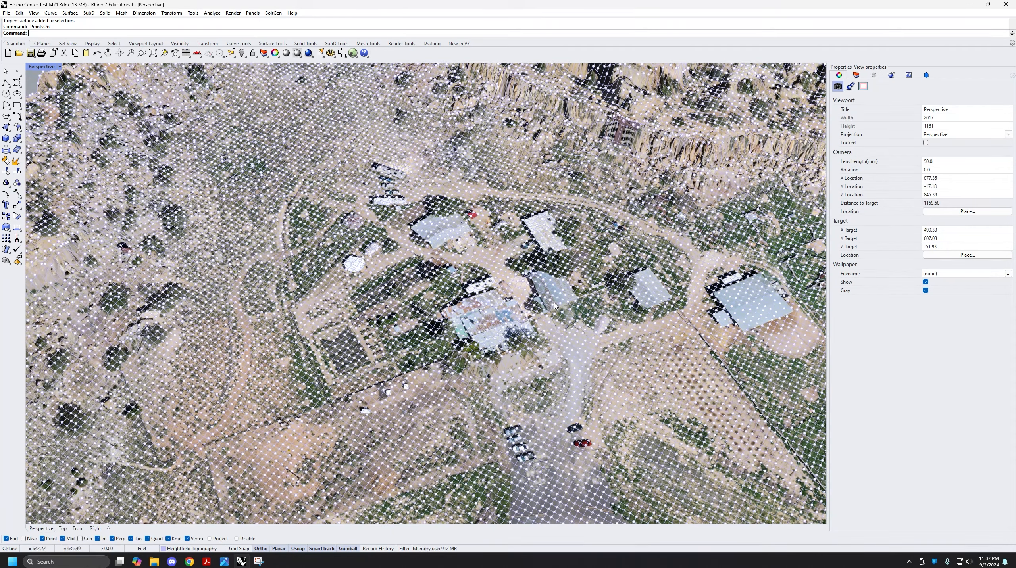
right_drag(557, 298, 472, 336)
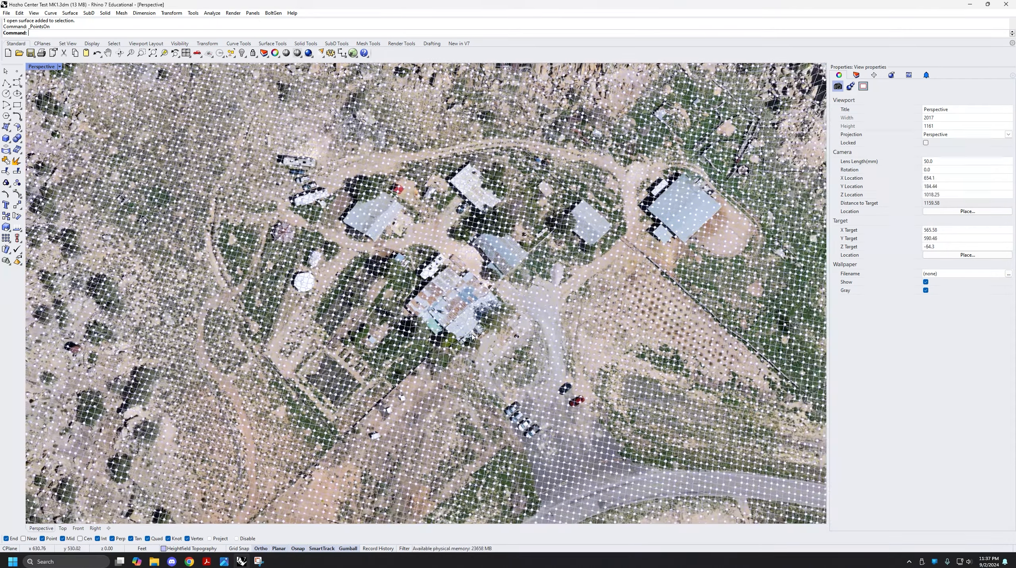
scroll(472, 336, up, 5)
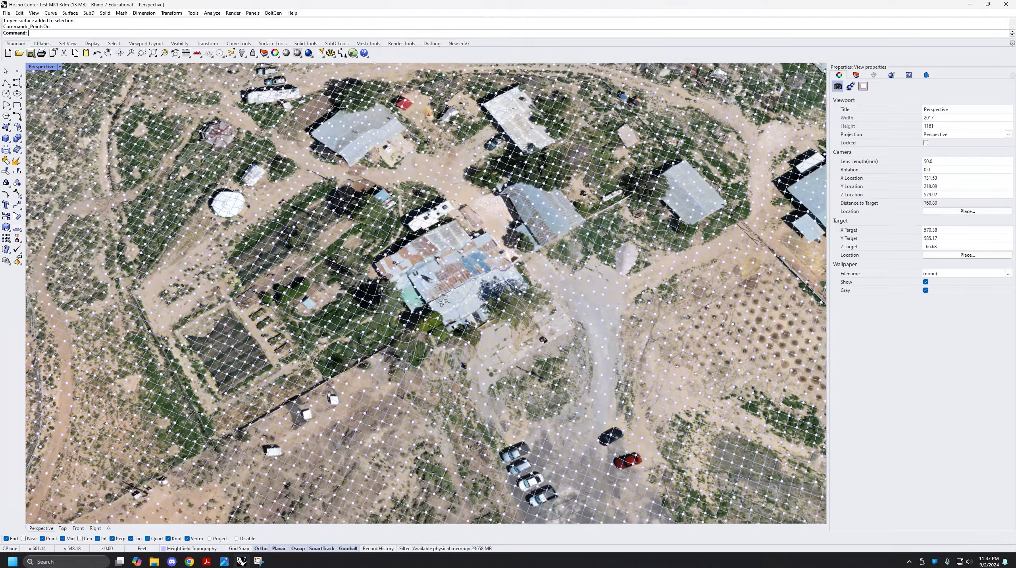
mouse_move(443, 301)
right_down()
mouse_move(407, 249)
mouse_move(398, 271)
mouse_move(399, 259)
mouse_move(441, 303)
mouse_move(432, 301)
right_up()
scroll(402, 233, up, 2)
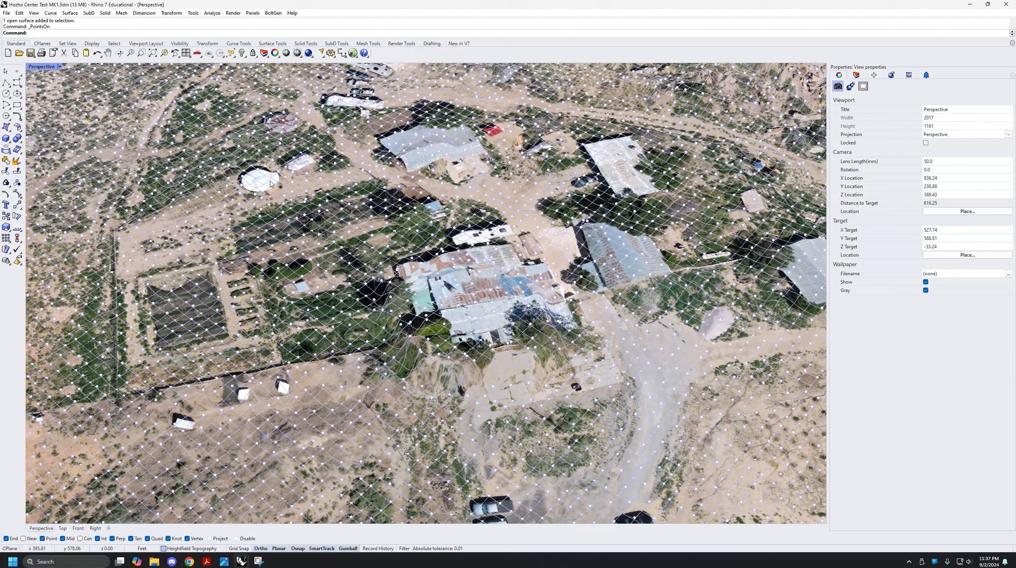
double_click(38, 67)
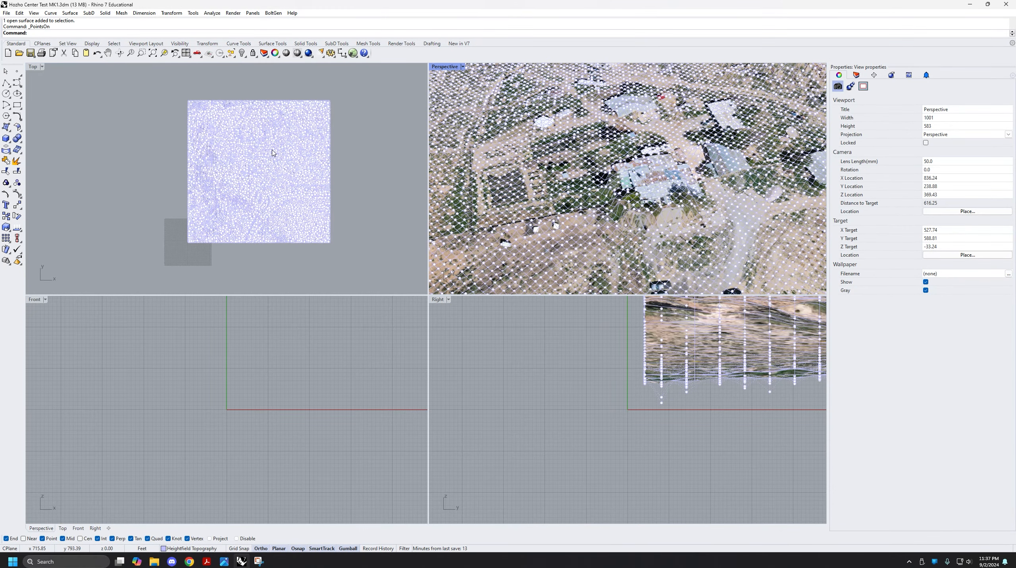
scroll(273, 153, up, 10)
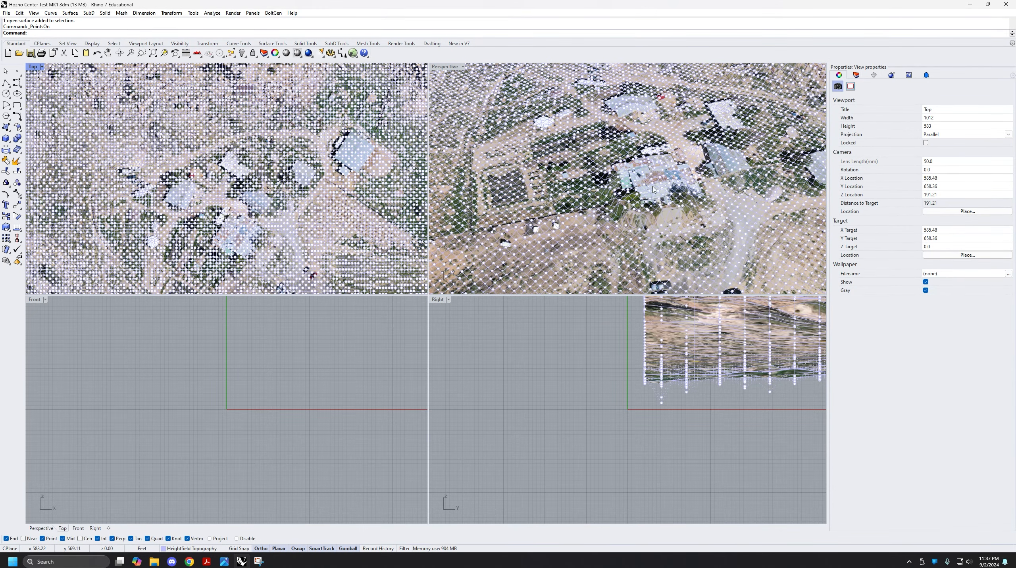
mouse_move(654, 190)
right_down()
mouse_move(642, 187)
mouse_move(645, 175)
right_up()
scroll(641, 179, up, 2)
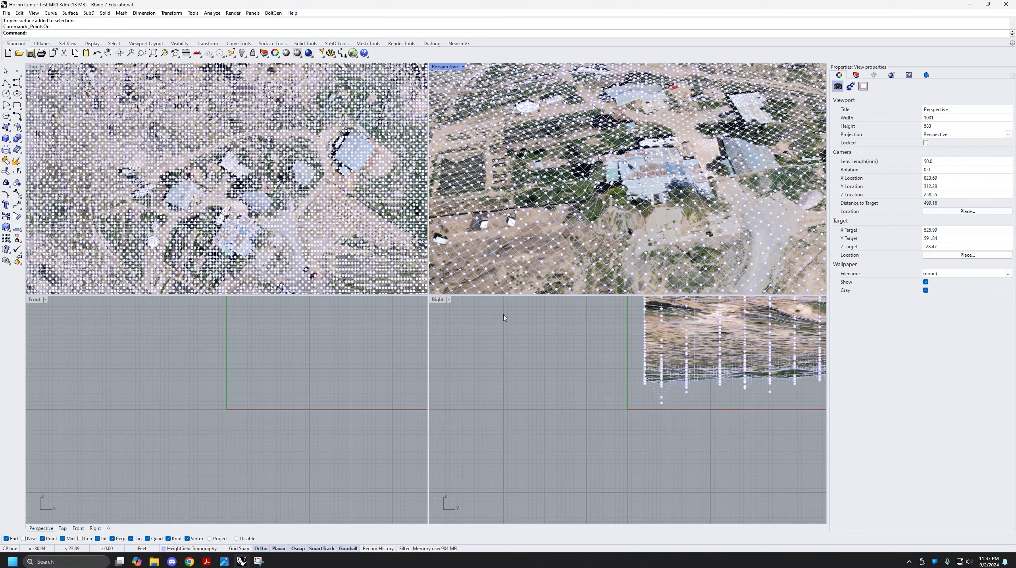
Frame the terrain's side profile in the Right viewport and enlarge the Top viewport by shrinking the Front one.
right_drag(611, 369, 498, 421)
scroll(567, 401, down, 4)
scroll(304, 374, down, 2)
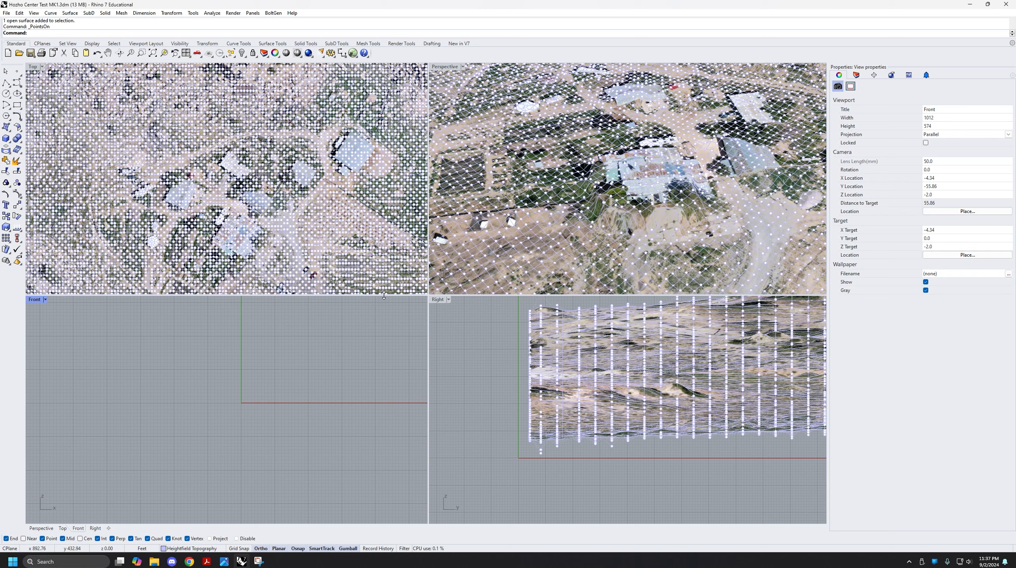
drag(384, 295, 381, 431)
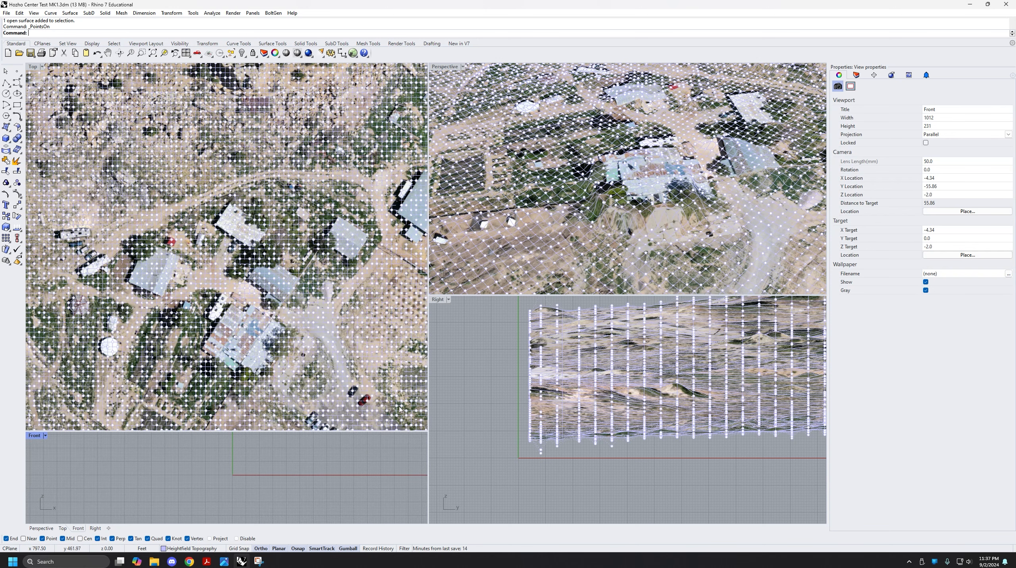
Enlarge the Perspective viewport by shrinking the Right one, and frame the main metal-roofed building closely in the Top and Perspective views.
drag(498, 296, 439, 432)
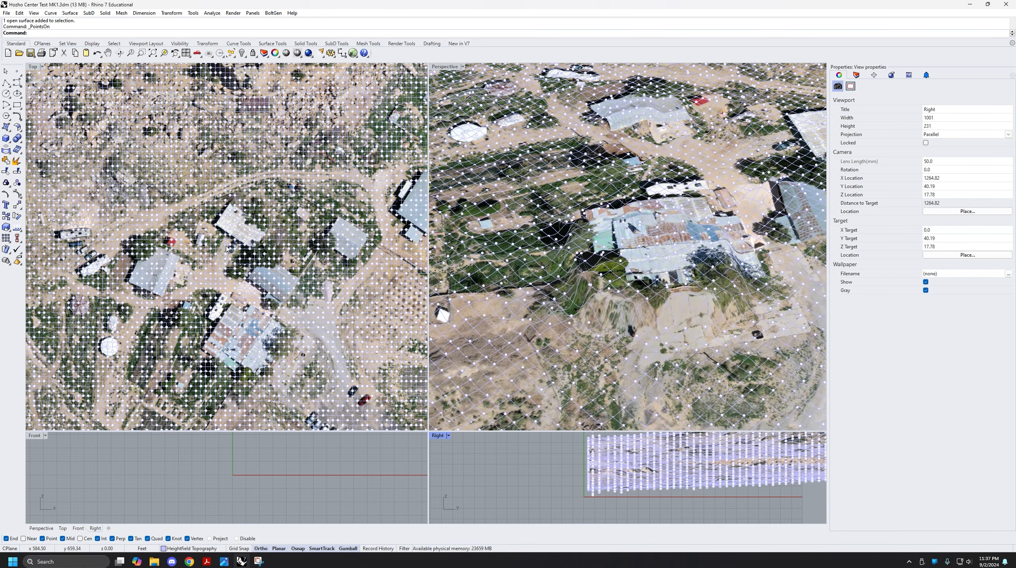
right_drag(231, 304, 234, 281)
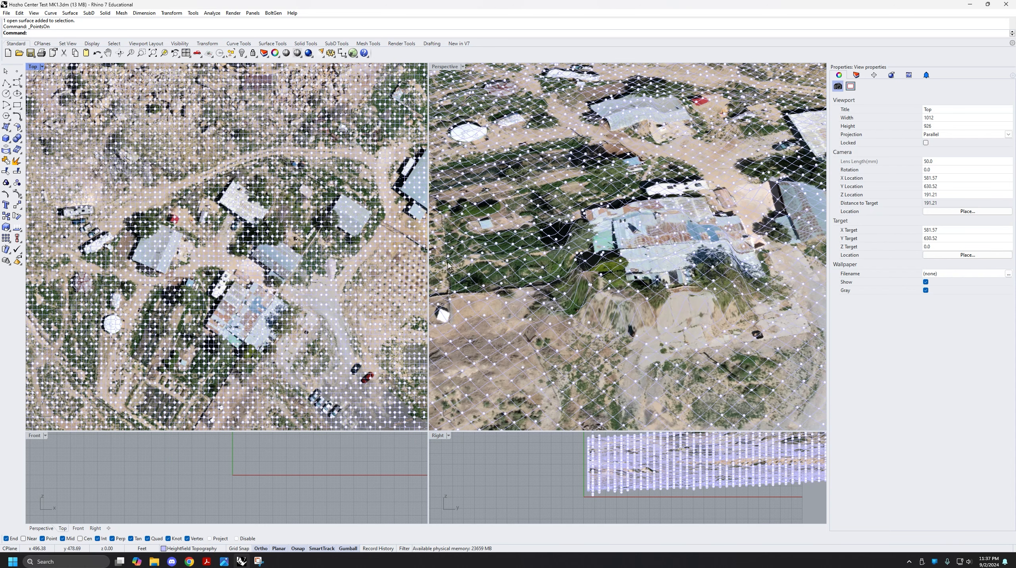
scroll(250, 340, up, 6)
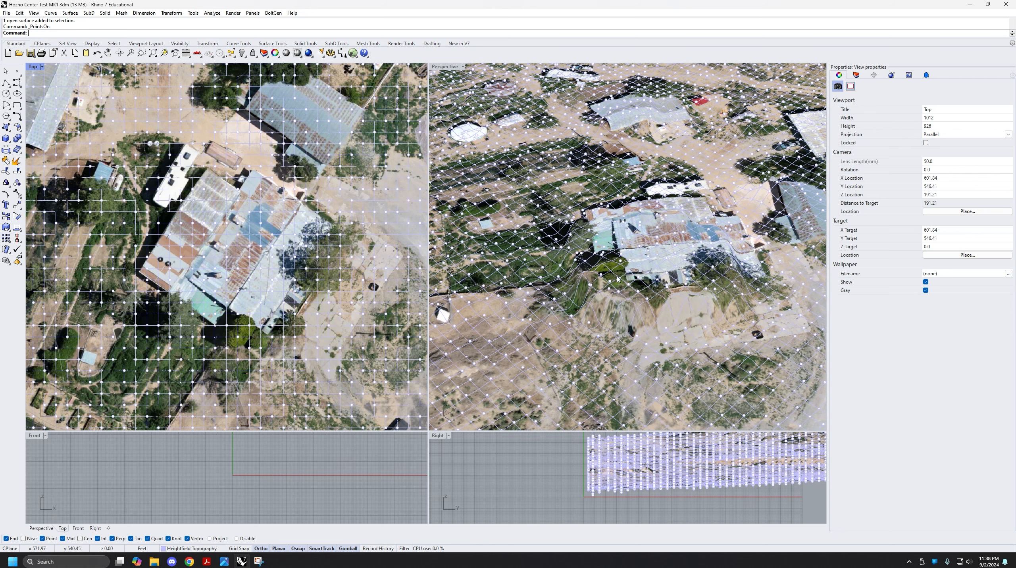
scroll(607, 283, up, 4)
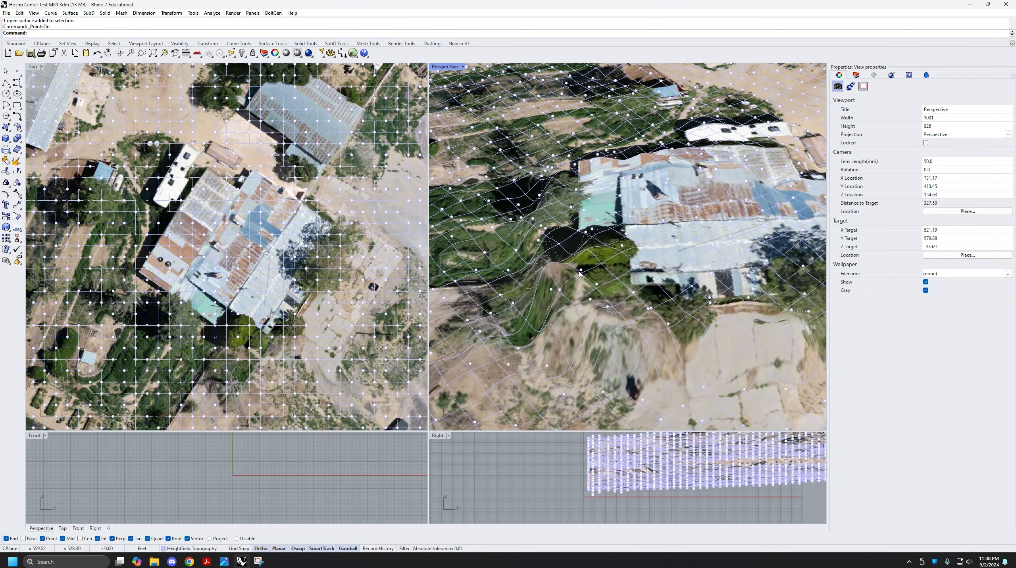
click(580, 271)
shift+click(590, 299)
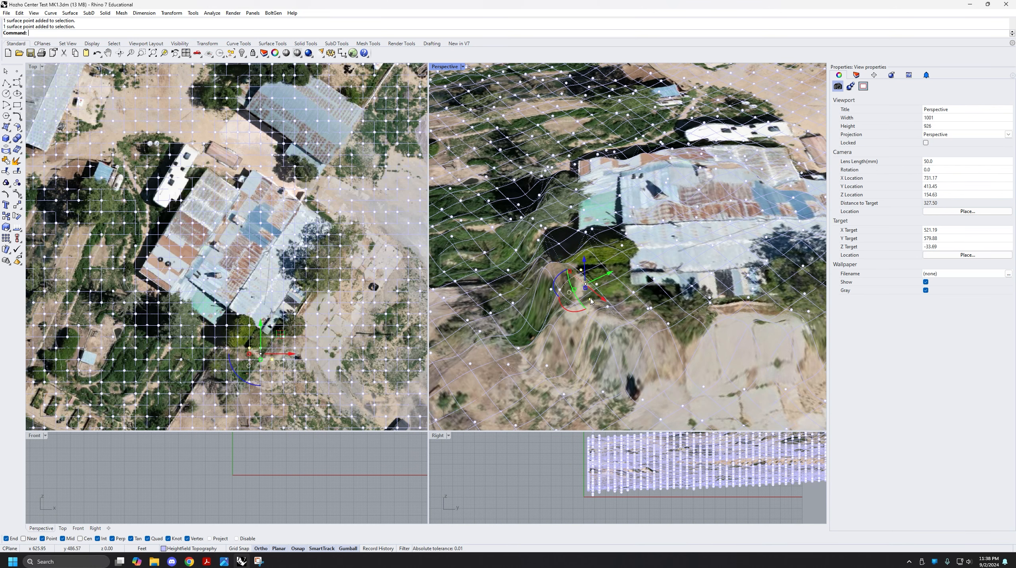
shift+click(608, 307)
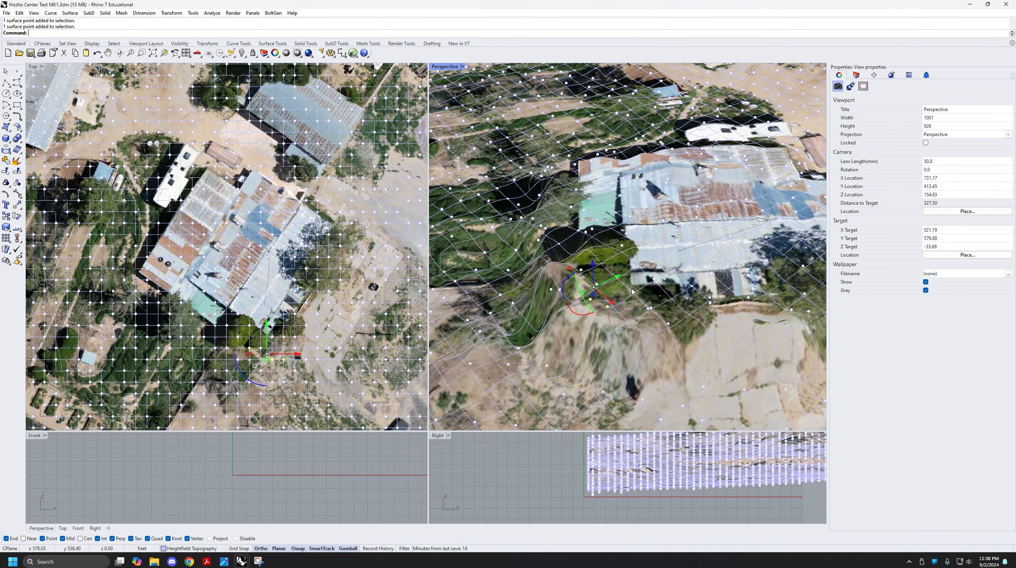
shift+click(633, 294)
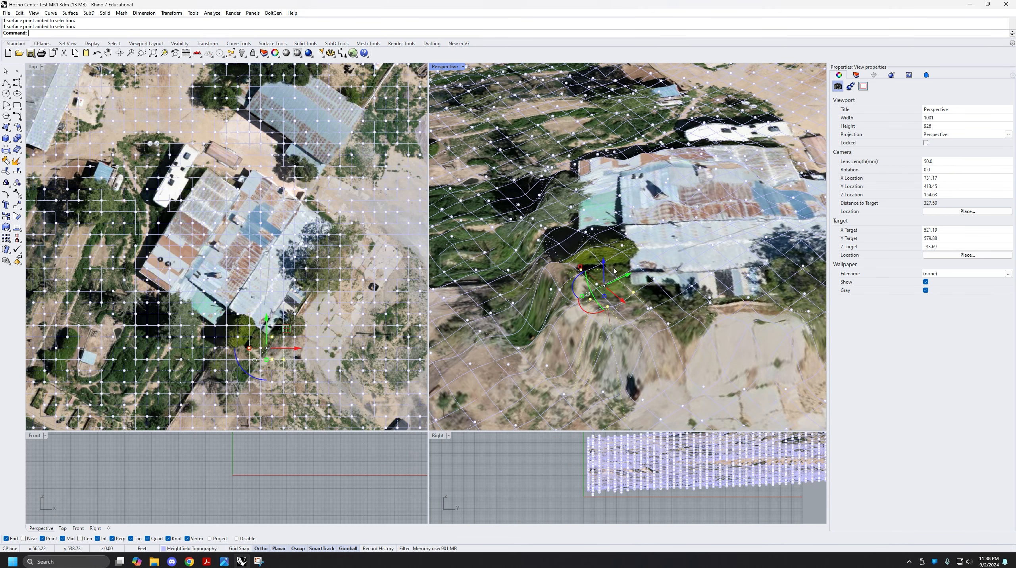
scroll(668, 218, down, 4)
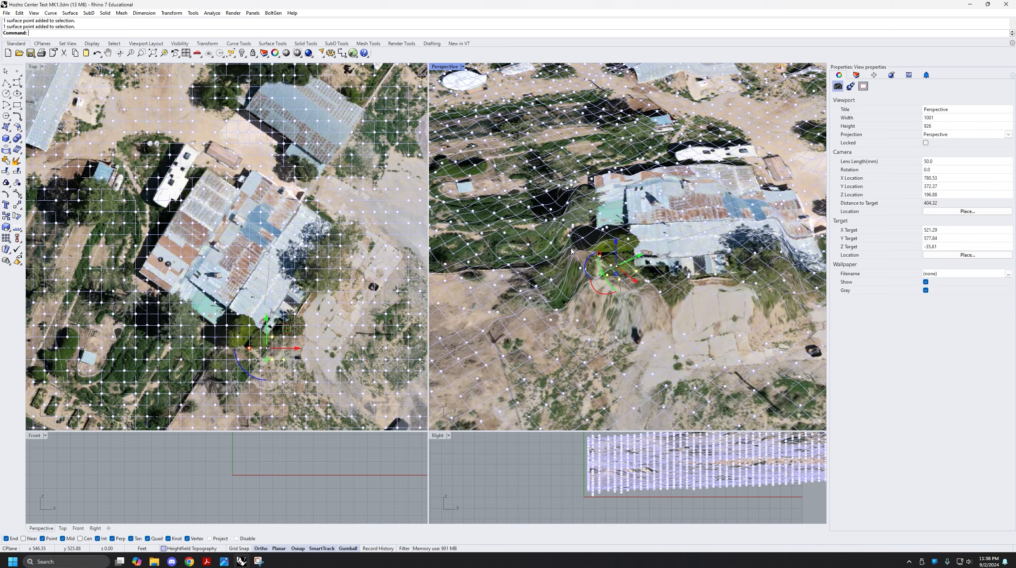
right_drag(550, 266, 637, 255)
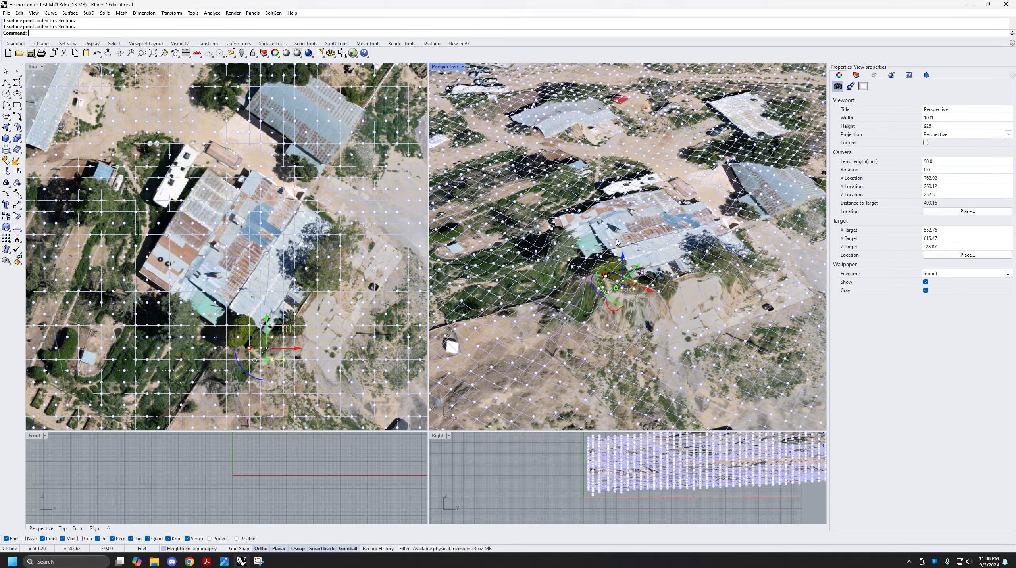
click(636, 255)
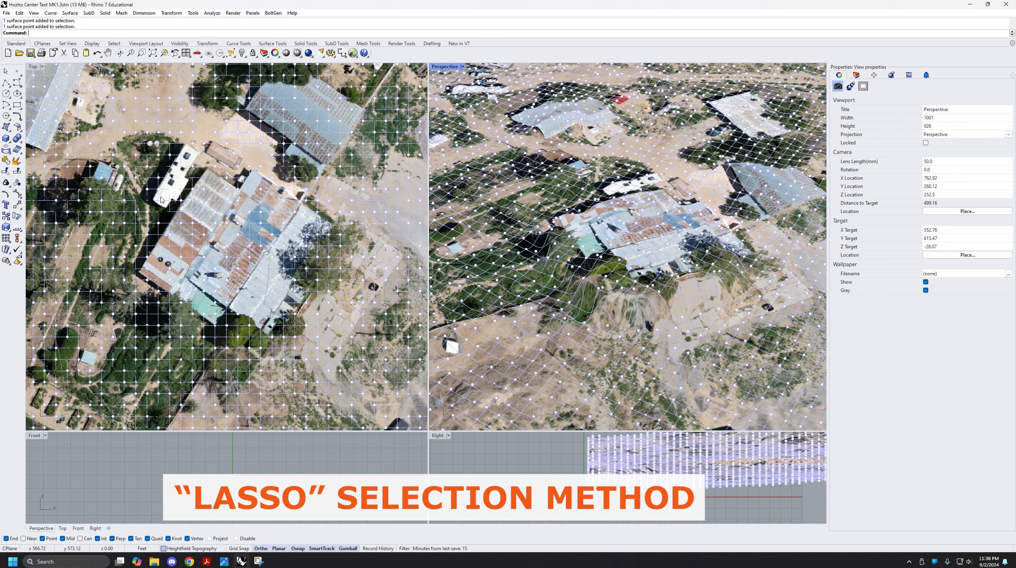
Select the terrain control points under and around the main building in the Top viewport with Lasso, using the Window selection mode.
text(Lasso)
key(Return)
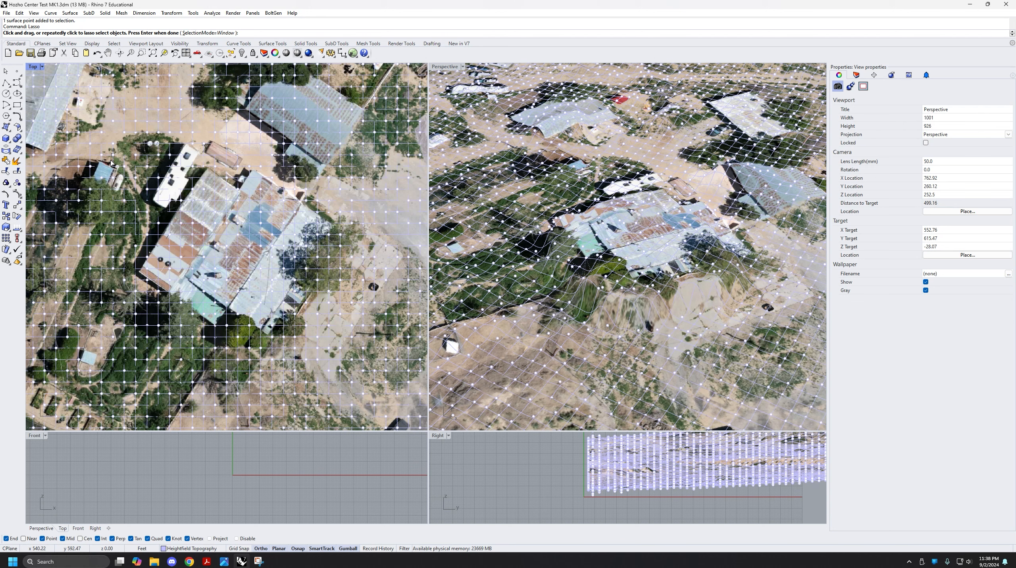
scroll(122, 278, up, 4)
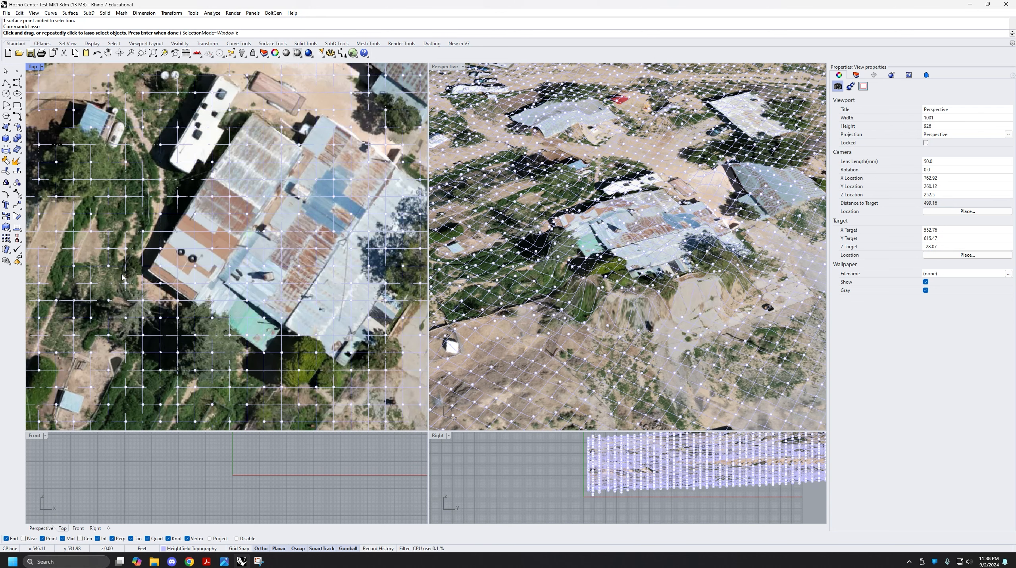
scroll(129, 269, up, 4)
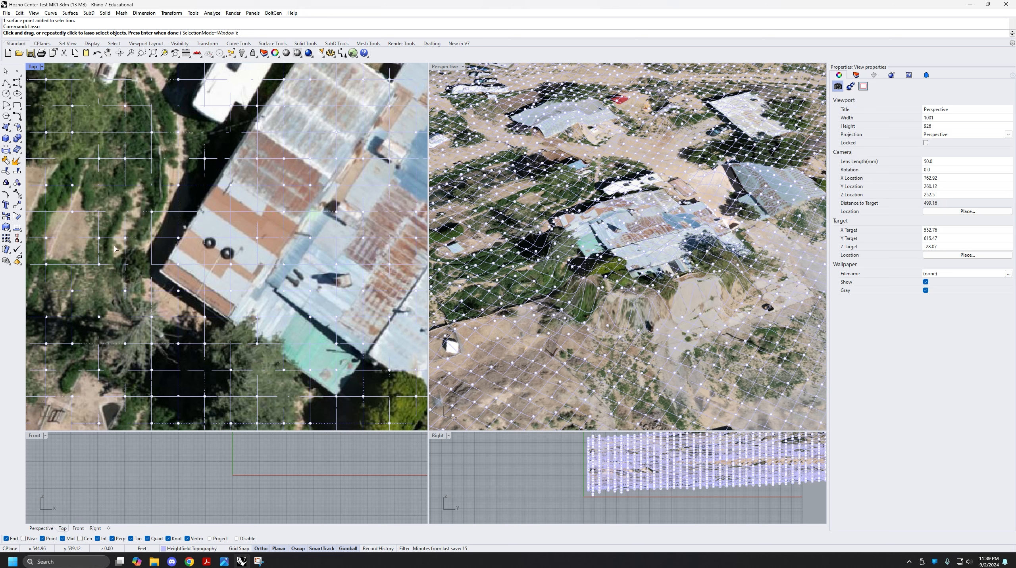
click(111, 273)
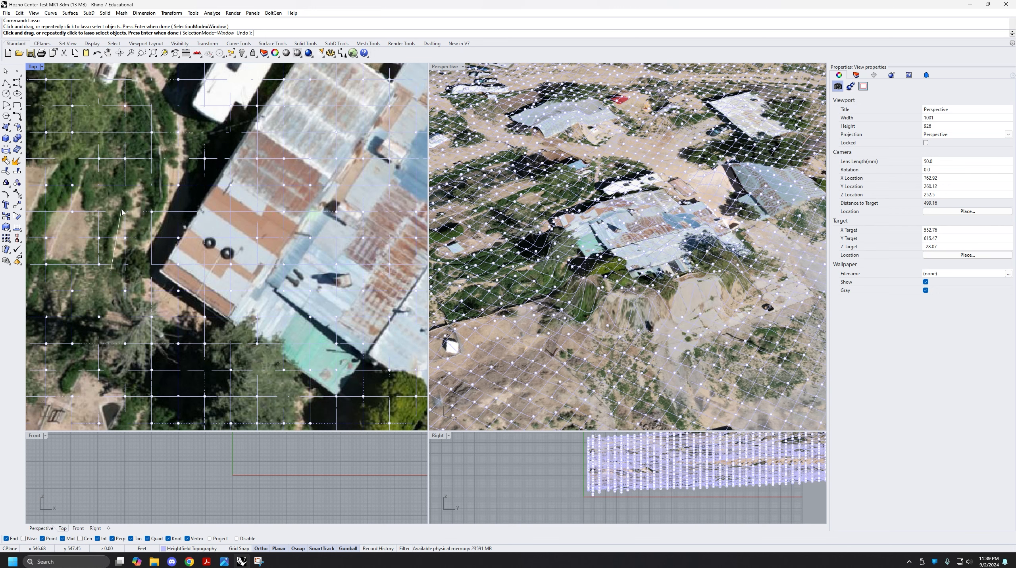
scroll(123, 219, down, 3)
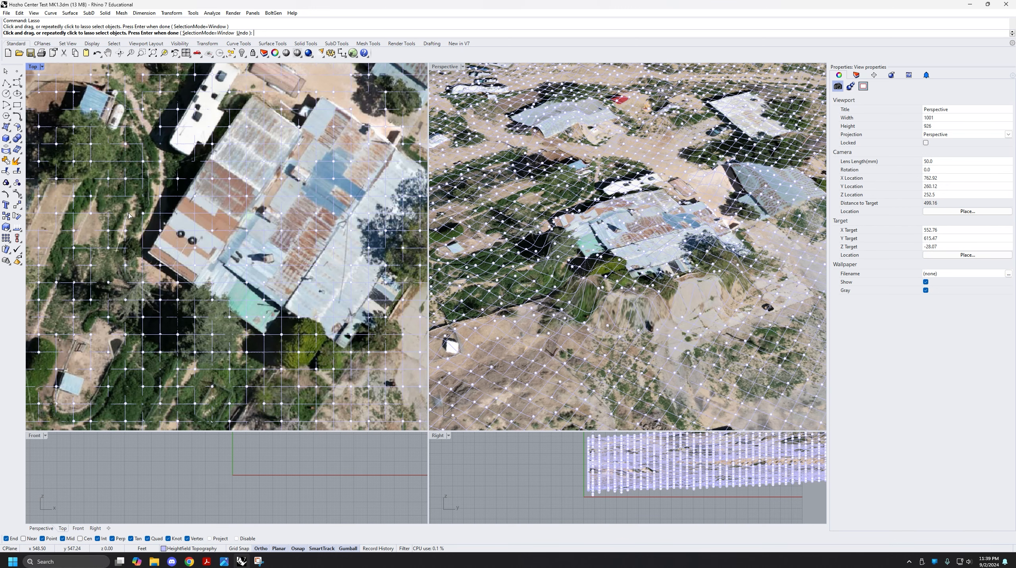
click(128, 215)
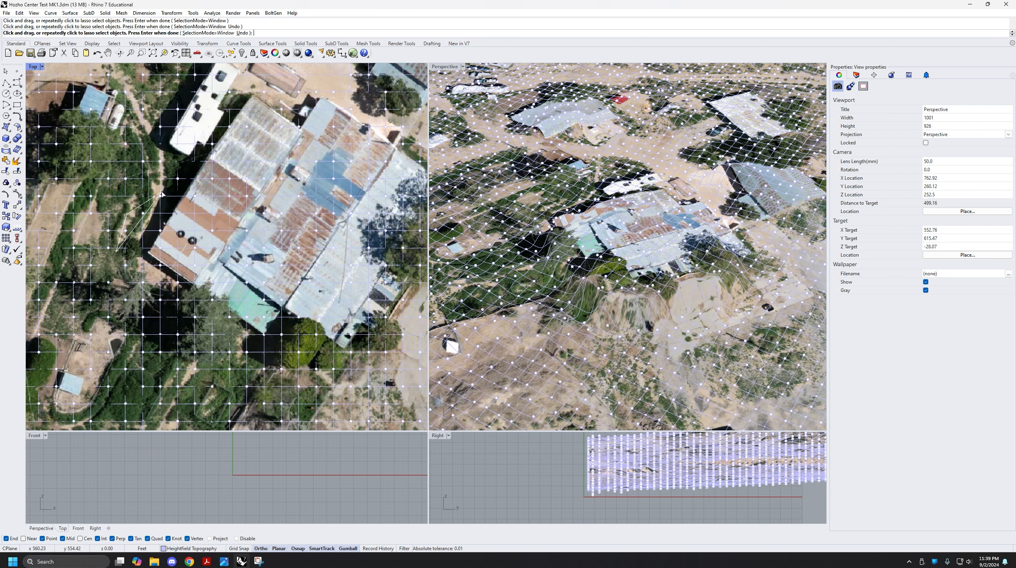
right_drag(173, 177, 163, 223)
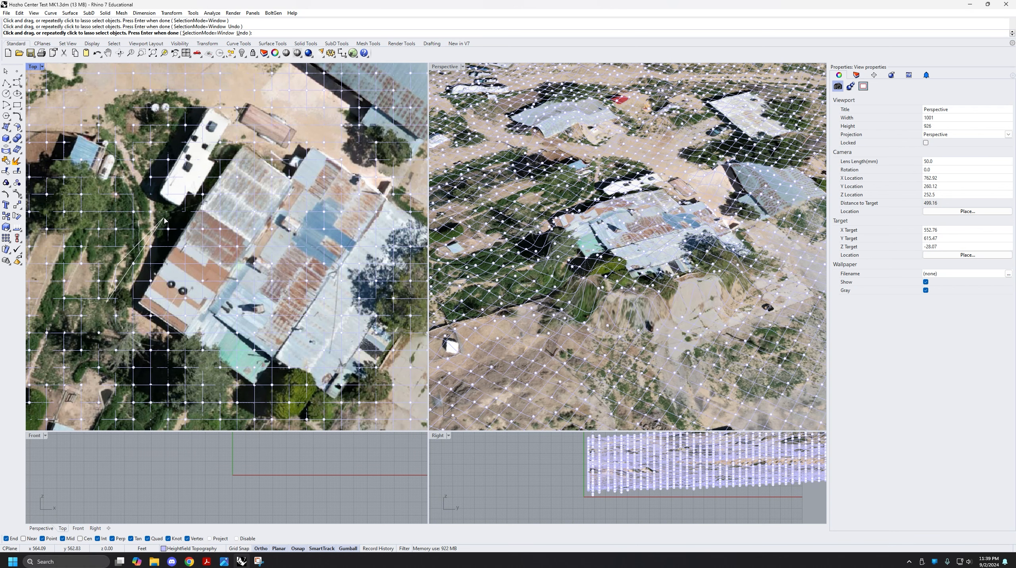
click(232, 126)
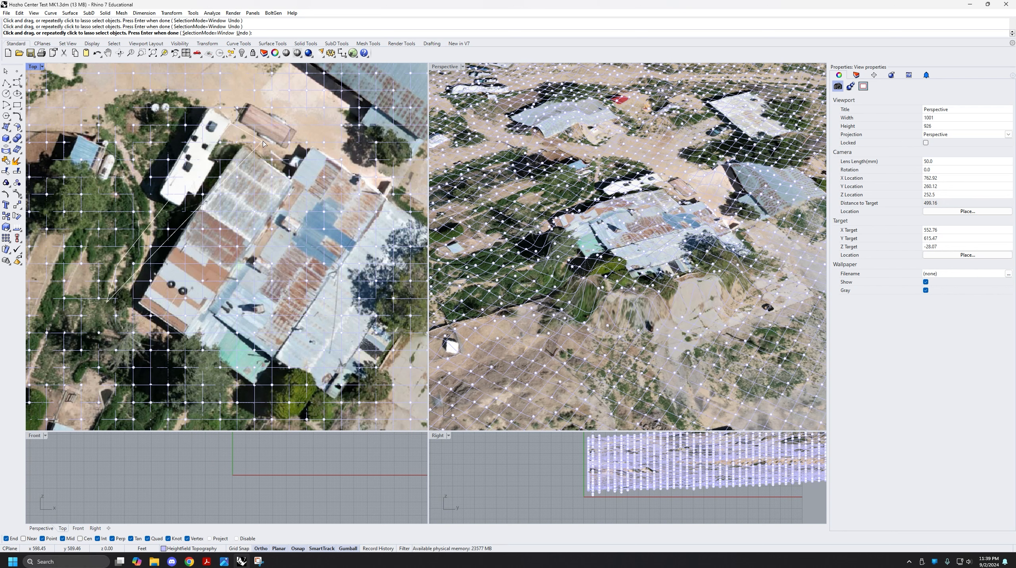
click(289, 154)
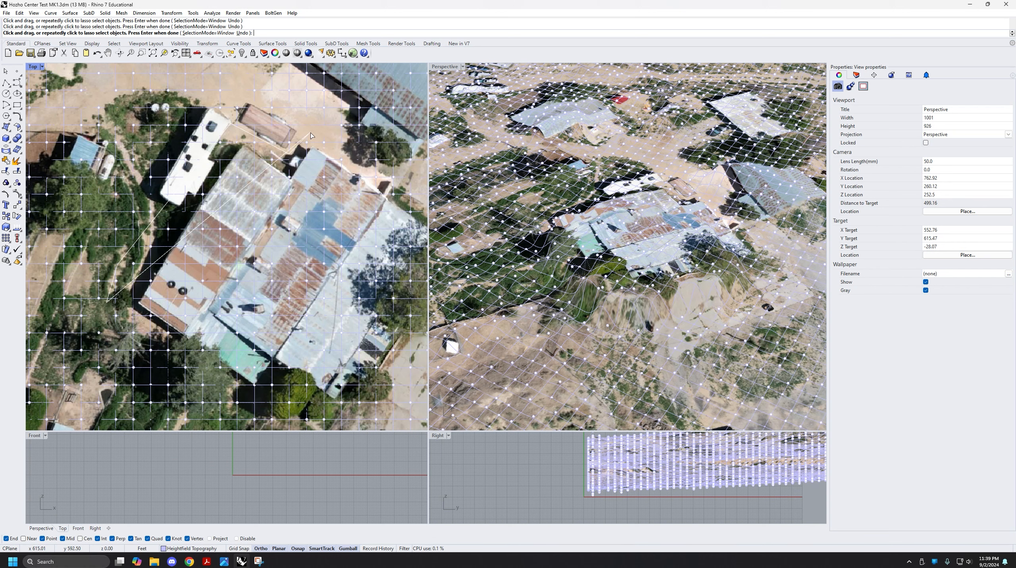
click(315, 129)
right_drag(394, 184, 316, 159)
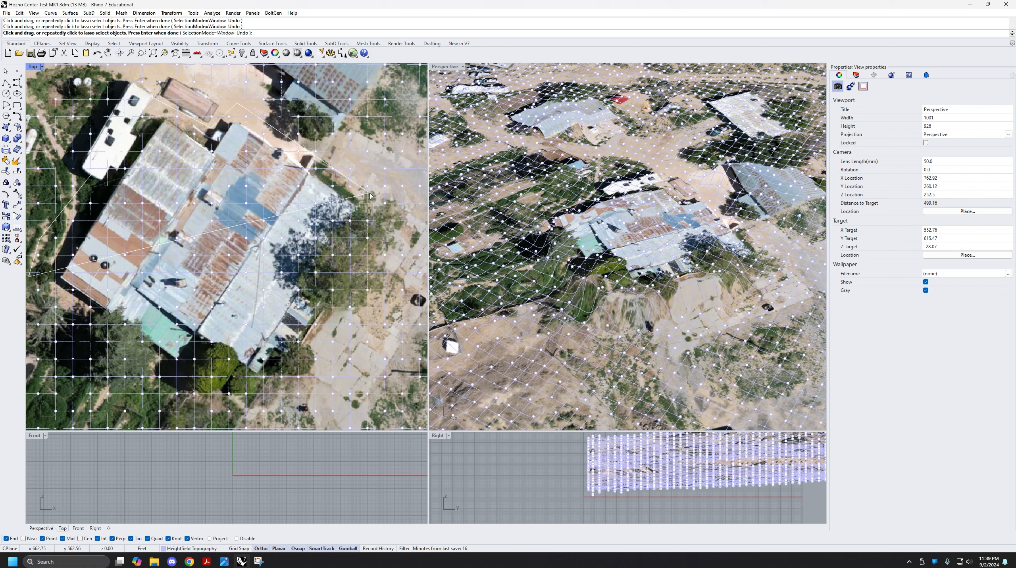
click(410, 216)
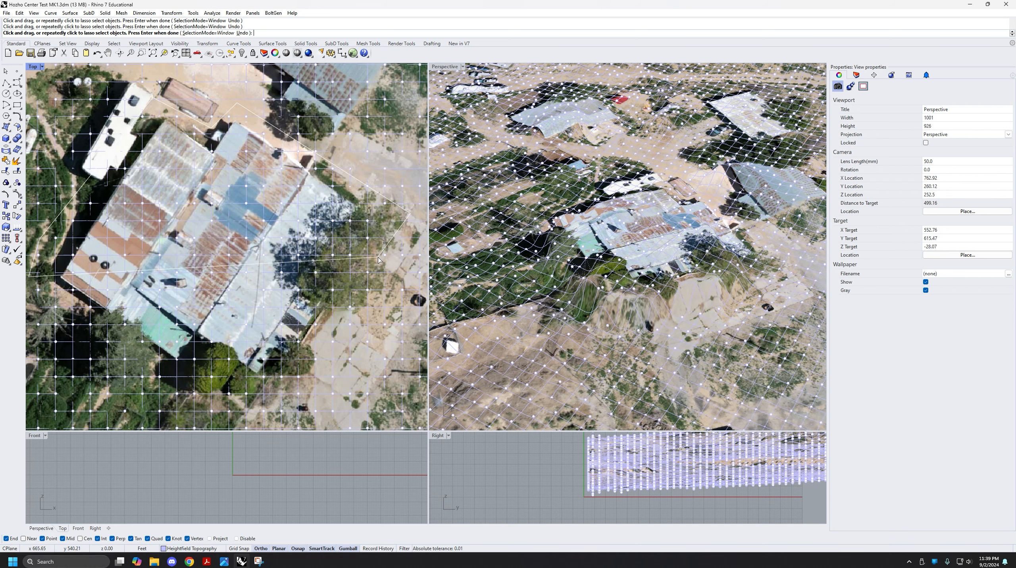
right_drag(376, 260, 344, 254)
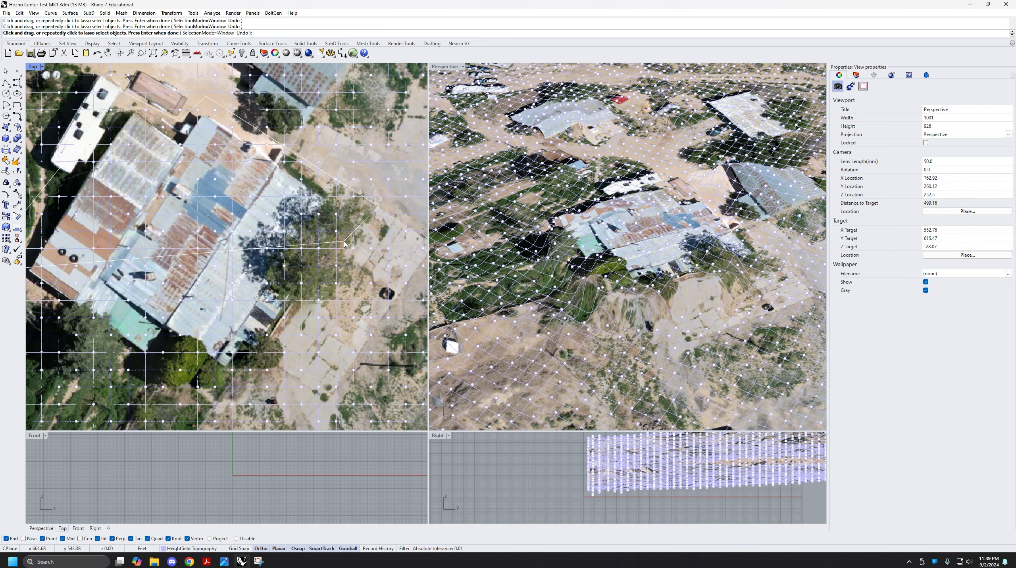
scroll(345, 244, down, 2)
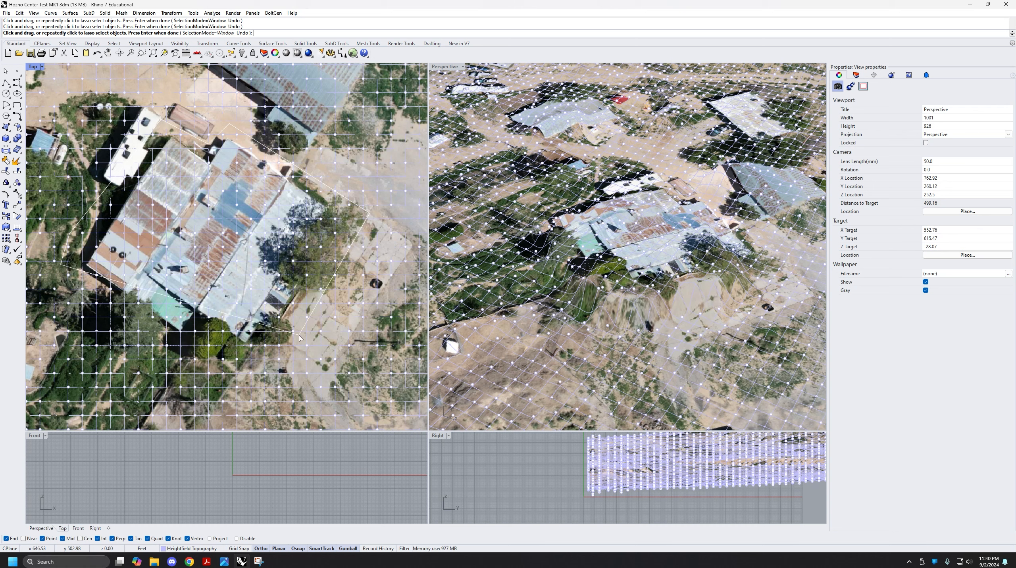
click(280, 369)
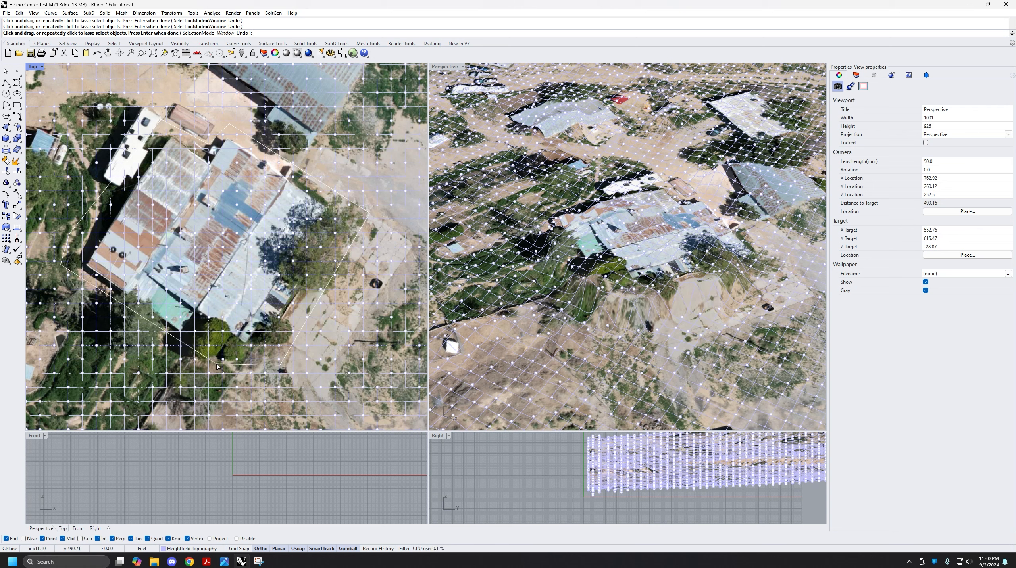
click(194, 363)
click(136, 335)
key(Return)
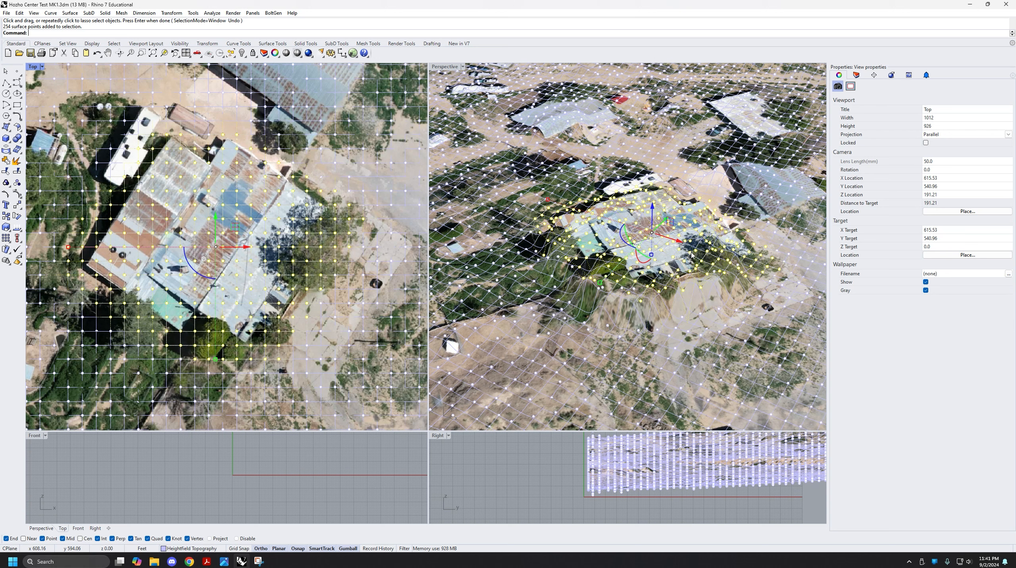
Clear the control point selection and restore it with SelPrev.
click(355, 464)
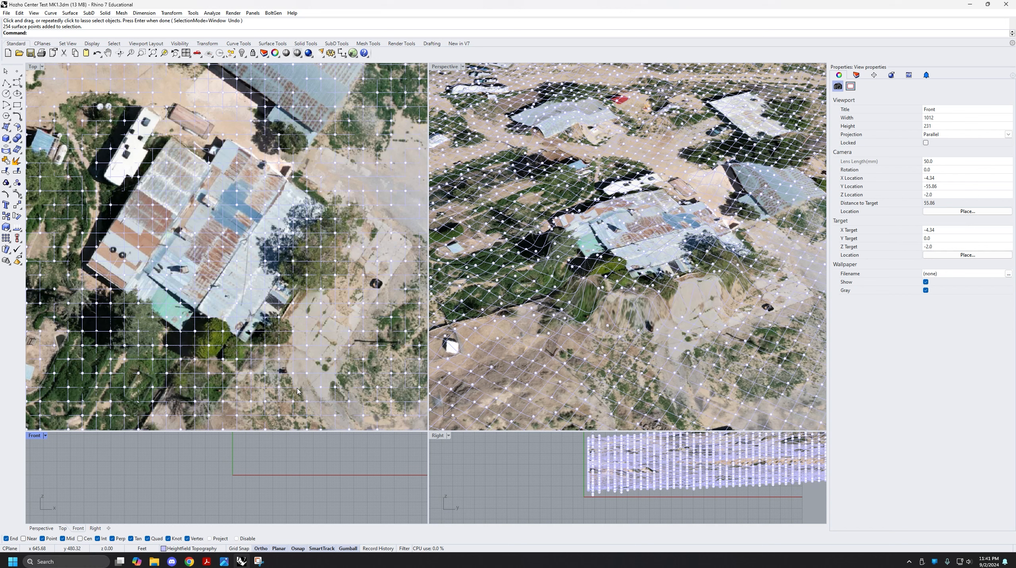
text(SelPrev)
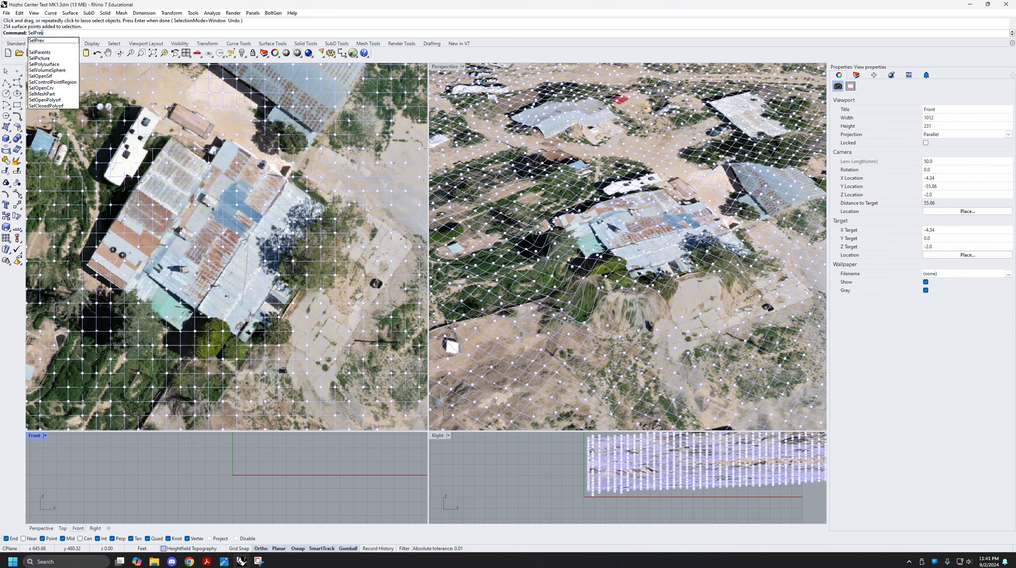
key(Return)
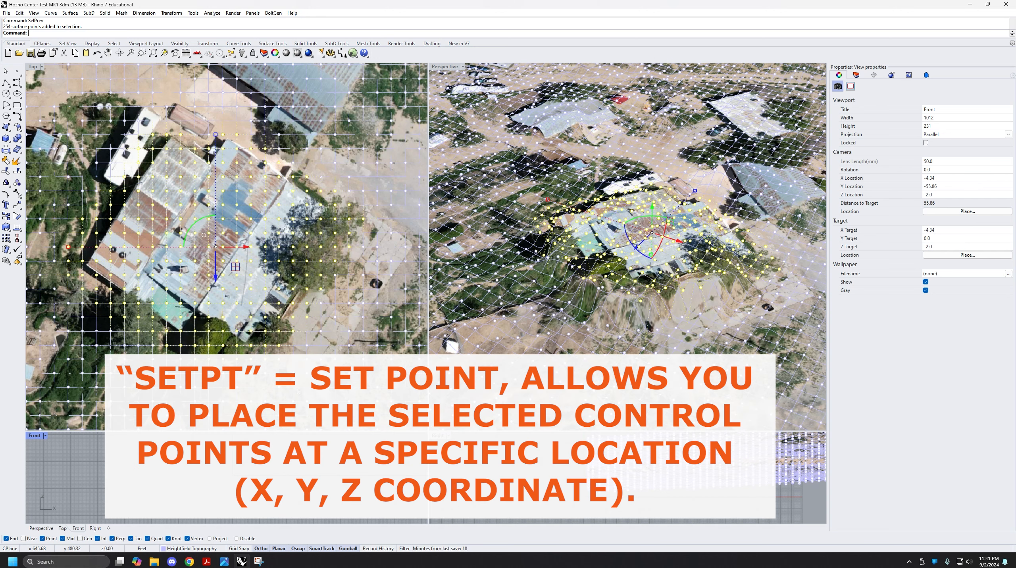
Flatten the selected control points with SetPt, setting only Z aligned to World, at the height of the bare ground beside the main building.
text(SetPt)
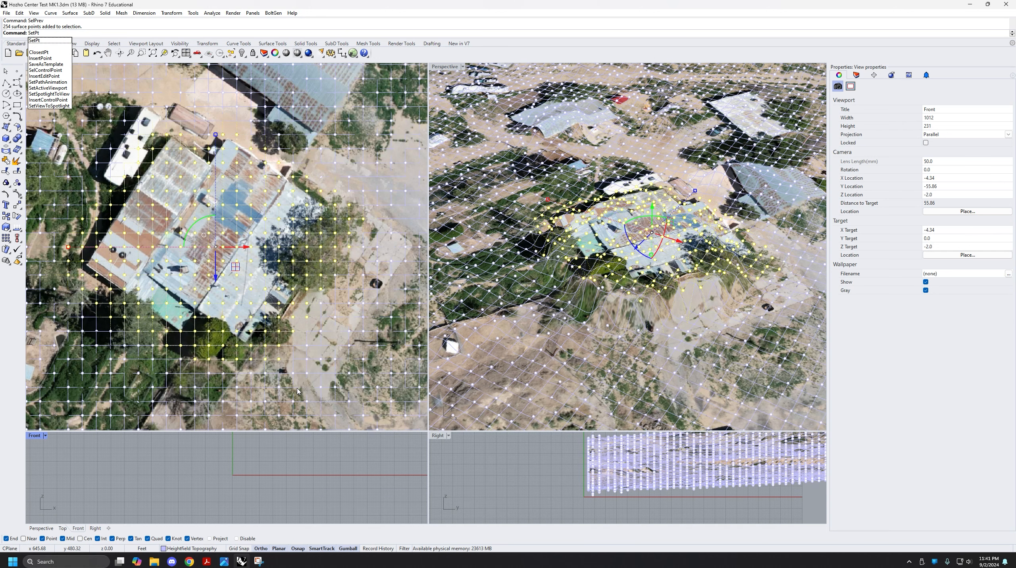
key(Return)
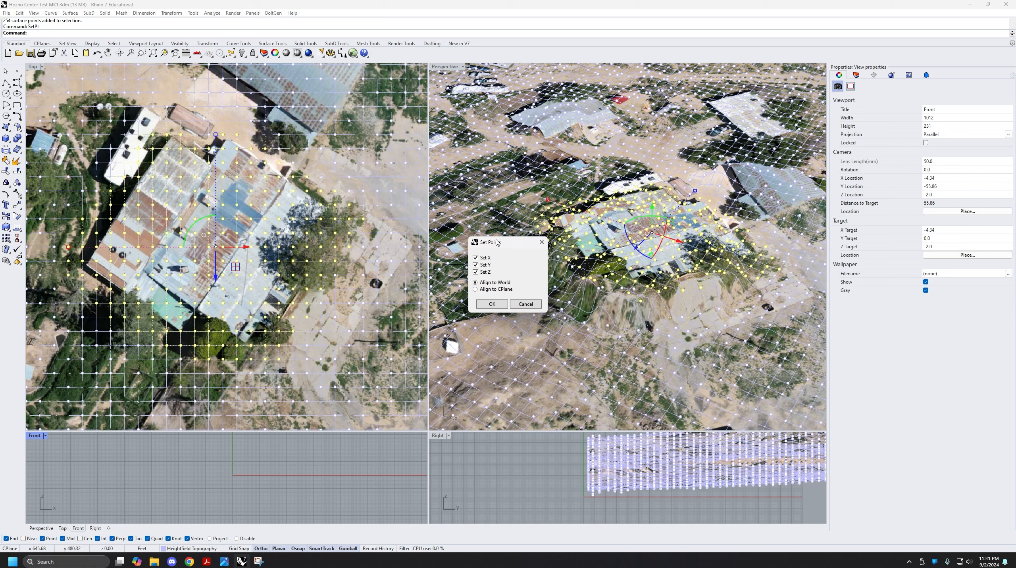
drag(497, 244, 480, 241)
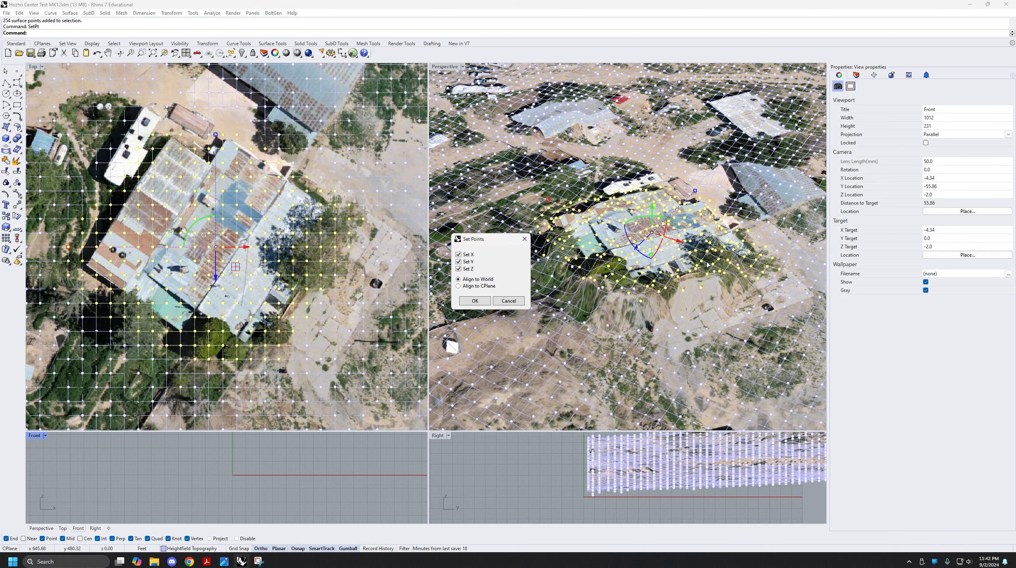
right_drag(743, 266, 725, 269)
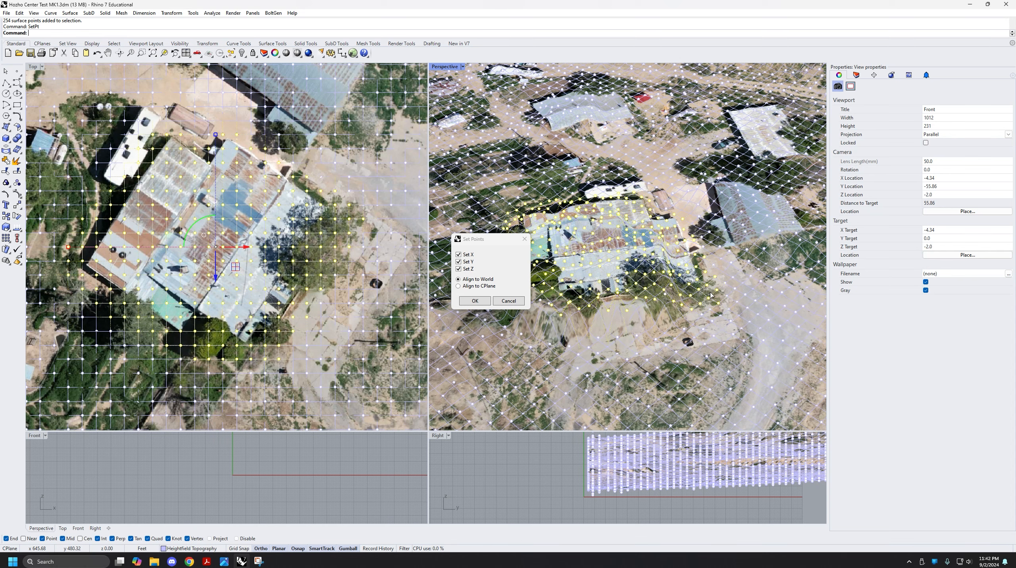
mouse_move(654, 210)
right_down()
mouse_move(690, 225)
mouse_move(641, 203)
right_up()
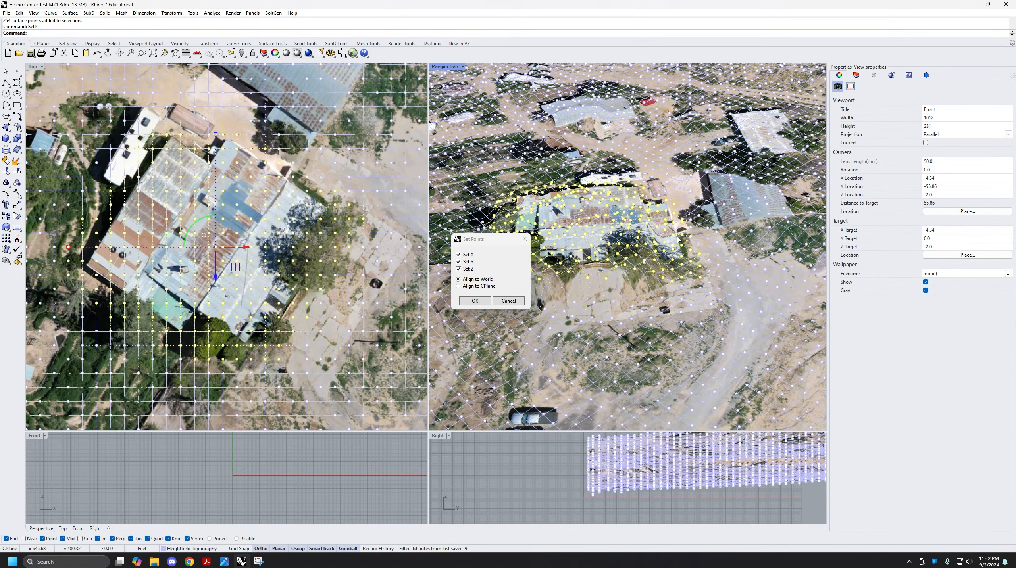
mouse_move(700, 238)
right_down()
mouse_move(716, 246)
mouse_move(678, 245)
mouse_move(691, 248)
right_up()
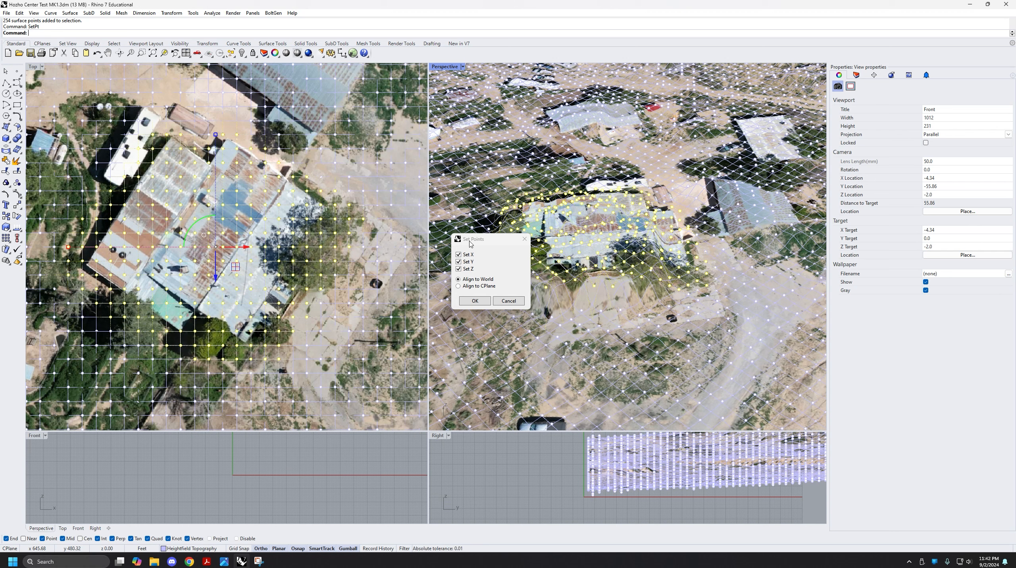
click(458, 255)
click(458, 262)
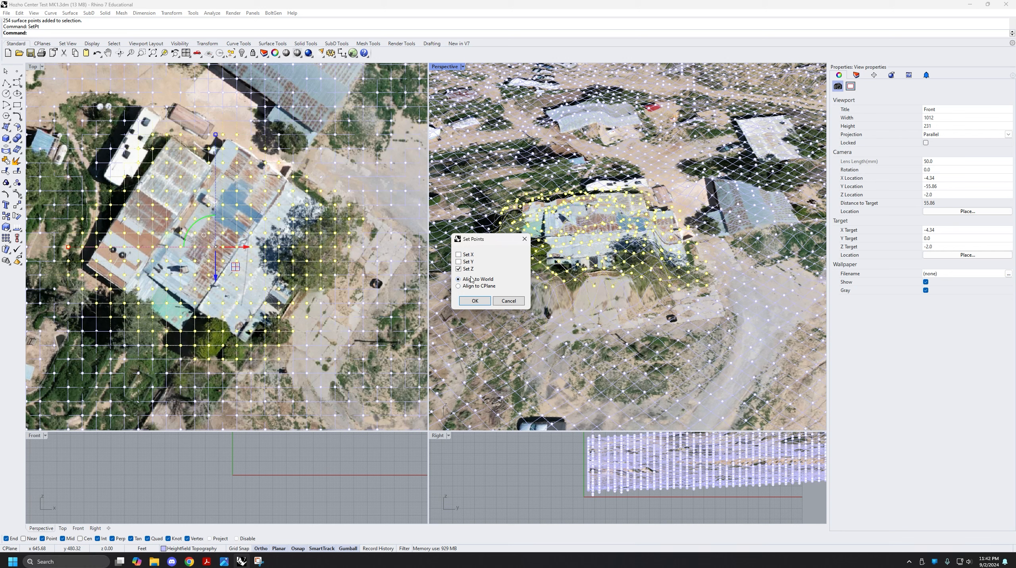
drag(484, 240, 481, 243)
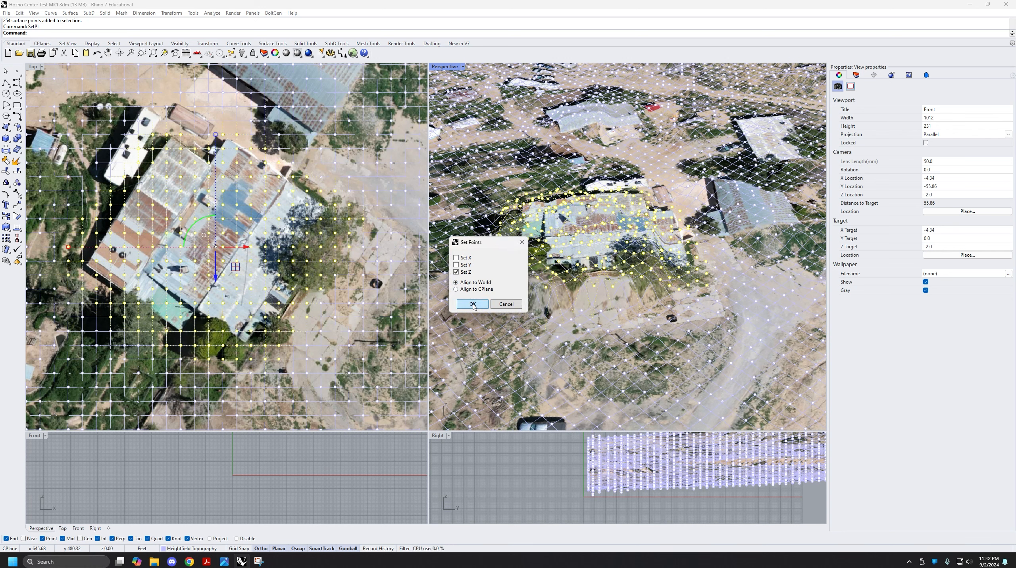
click(473, 304)
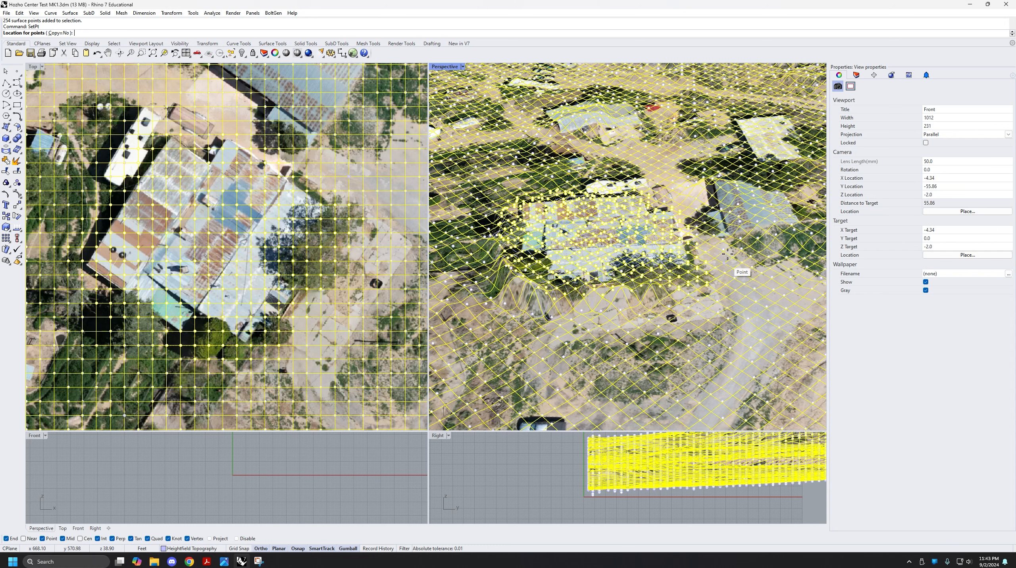
scroll(724, 251, up, 3)
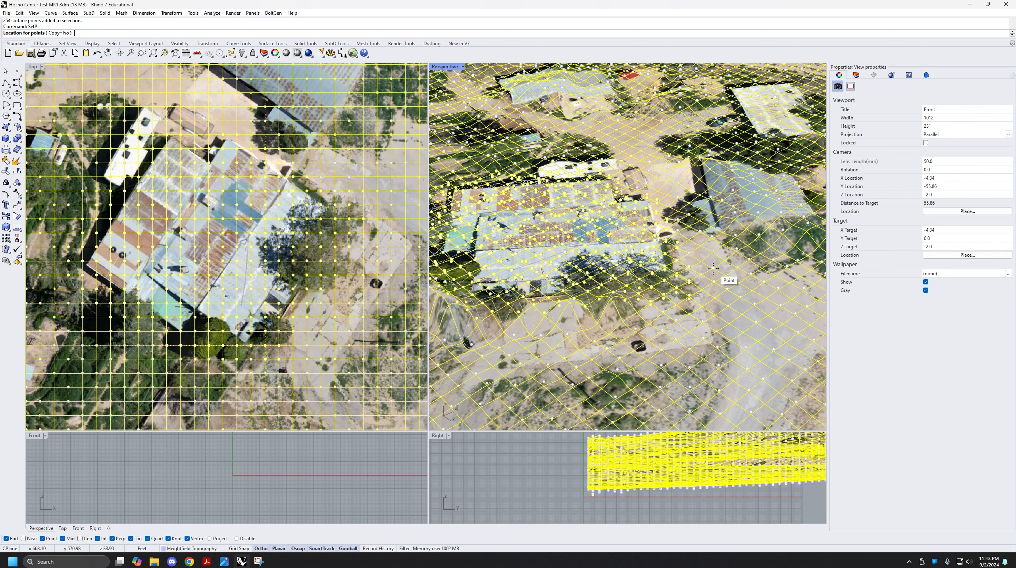
click(713, 269)
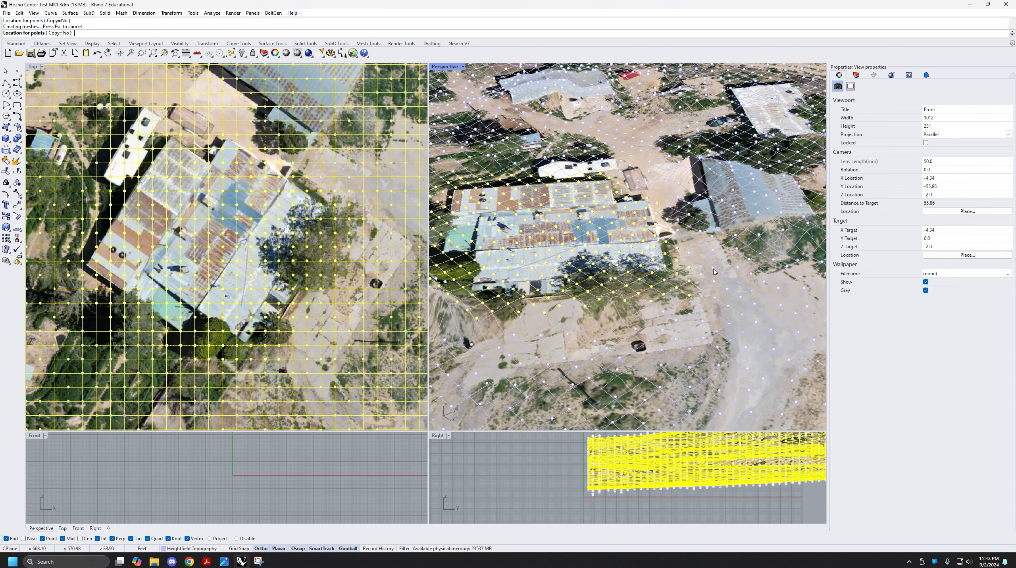
Zoom to the flattened control points, view the building from several sides, then clear the point selection and turn the points off.
right_drag(713, 273, 528, 253)
text(ZS)
key(Return)
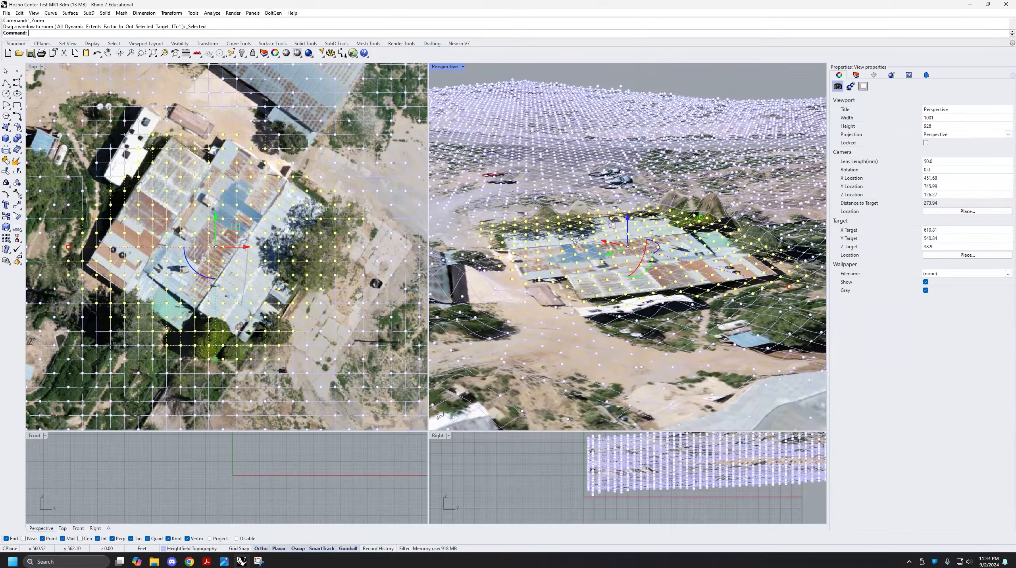
right_drag(612, 328, 530, 283)
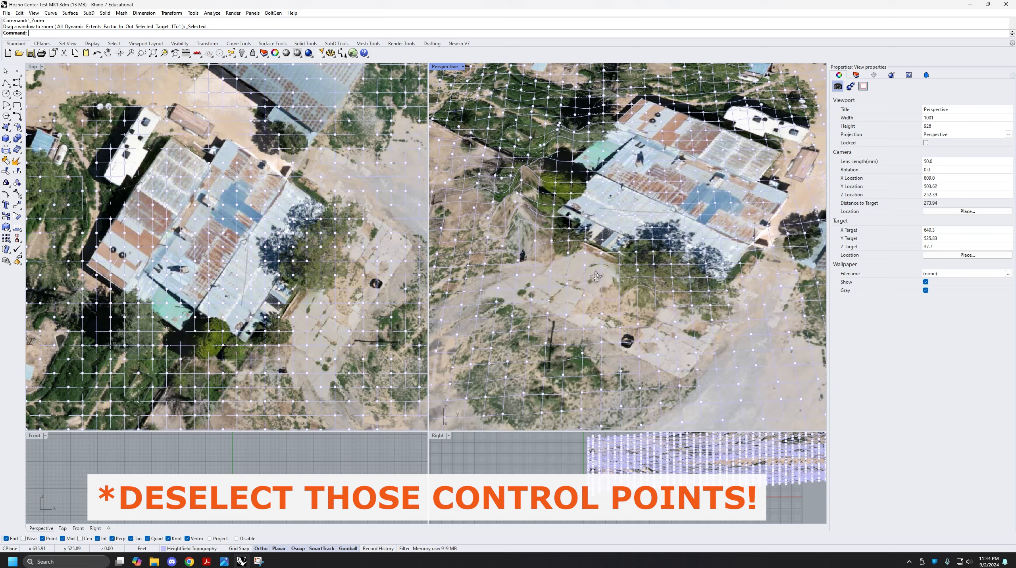
mouse_move(632, 286)
right_down()
mouse_move(589, 271)
mouse_move(593, 256)
mouse_move(635, 298)
right_up()
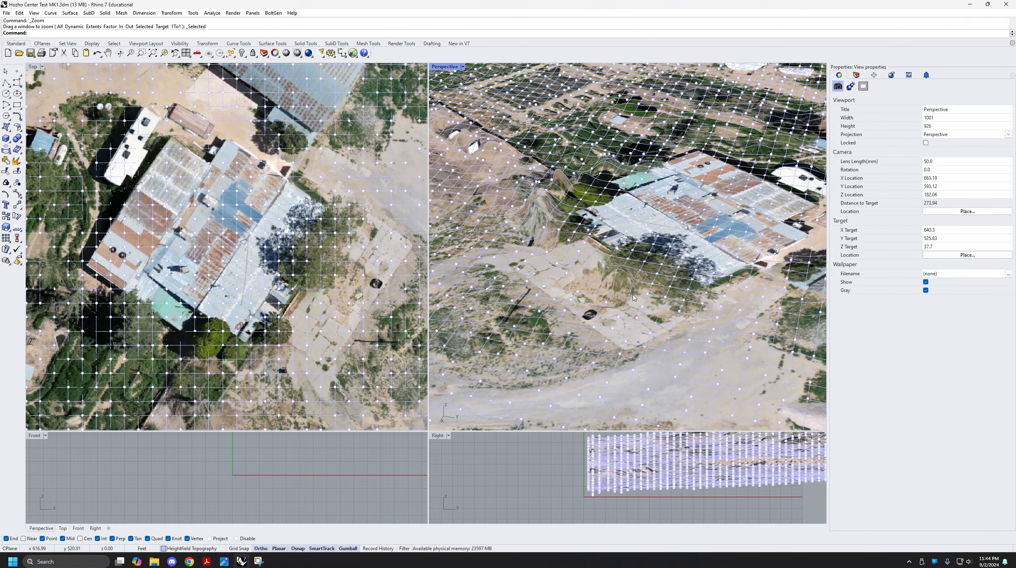
key(Escape)
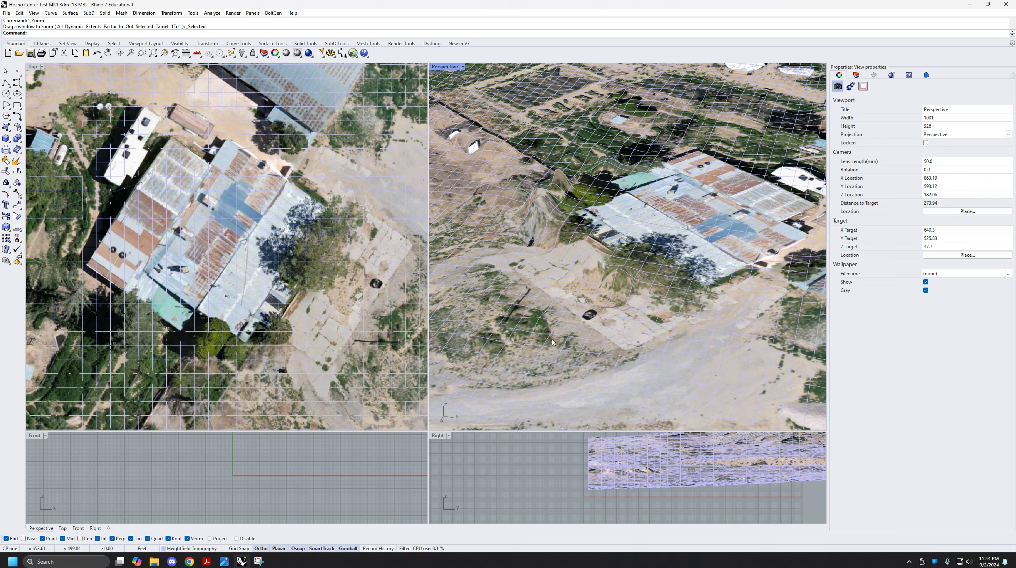
Select the terrain surface and turn its control points on with PointsOn.
click(596, 262)
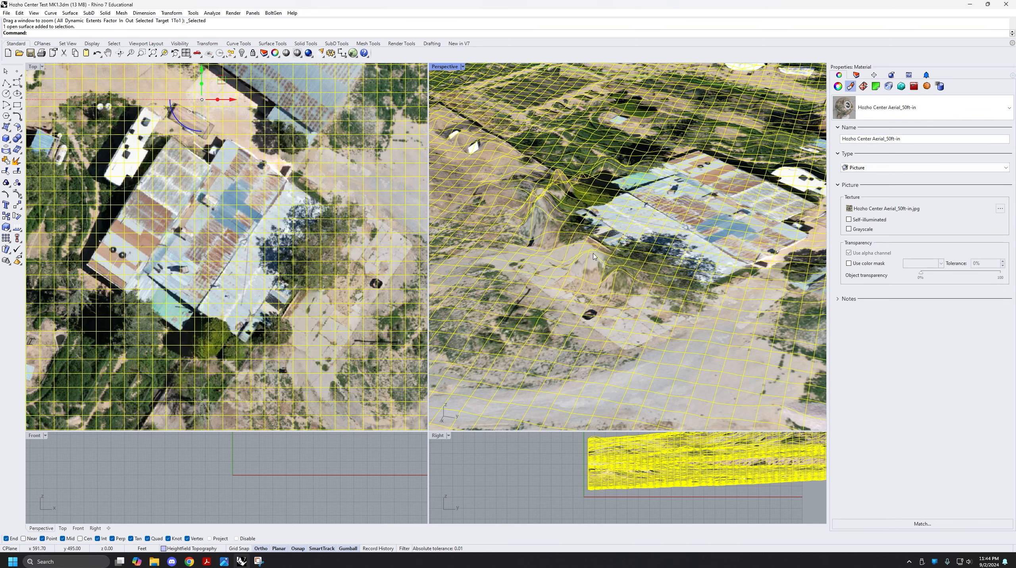
text(PointsOn)
key(Return)
Lower the raised control point in front of the building, beside the paved pad, to ground level with the Gumball.
scroll(606, 268, up, 5)
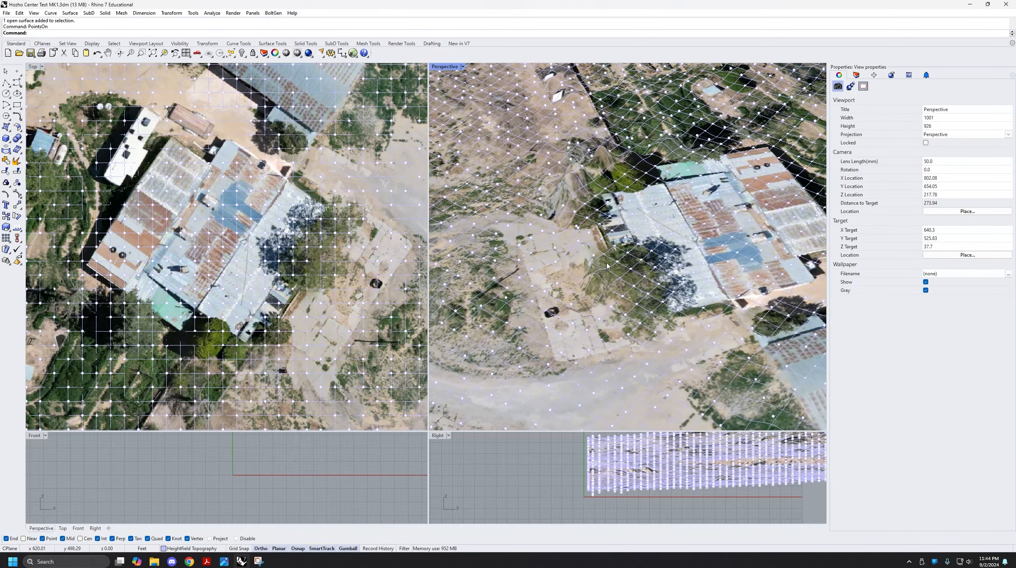
right_drag(600, 276, 619, 212)
click(614, 264)
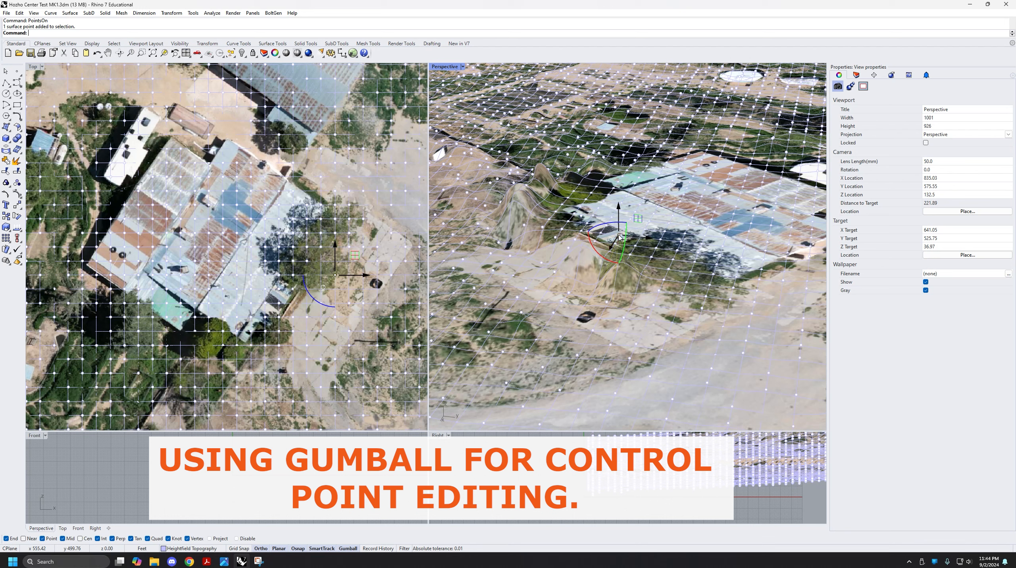
drag(618, 211, 624, 248)
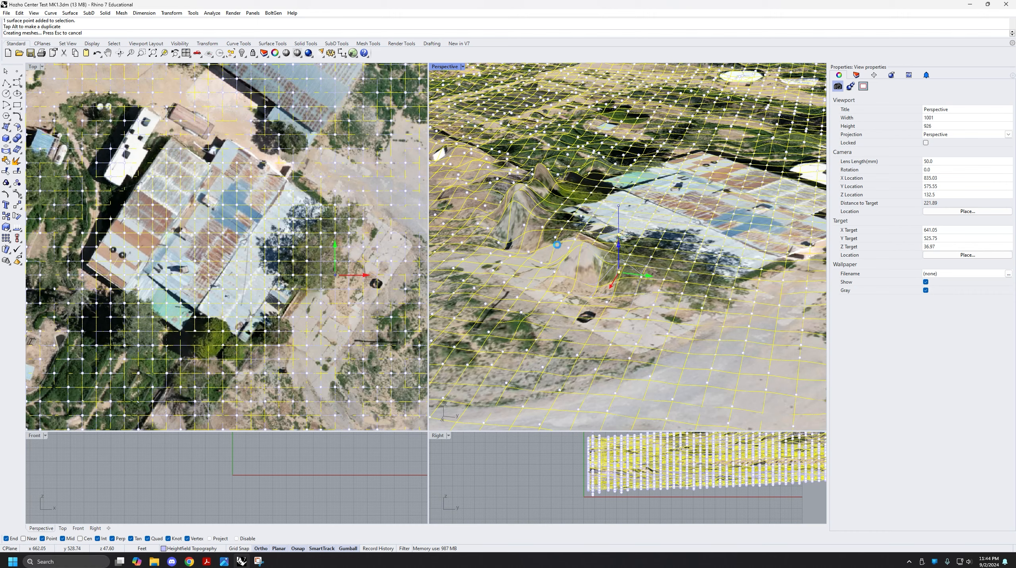
Lower the neighbouring raised control point at the edge of the paved pad near the building's corner with the Gumball.
right_drag(611, 236, 603, 241)
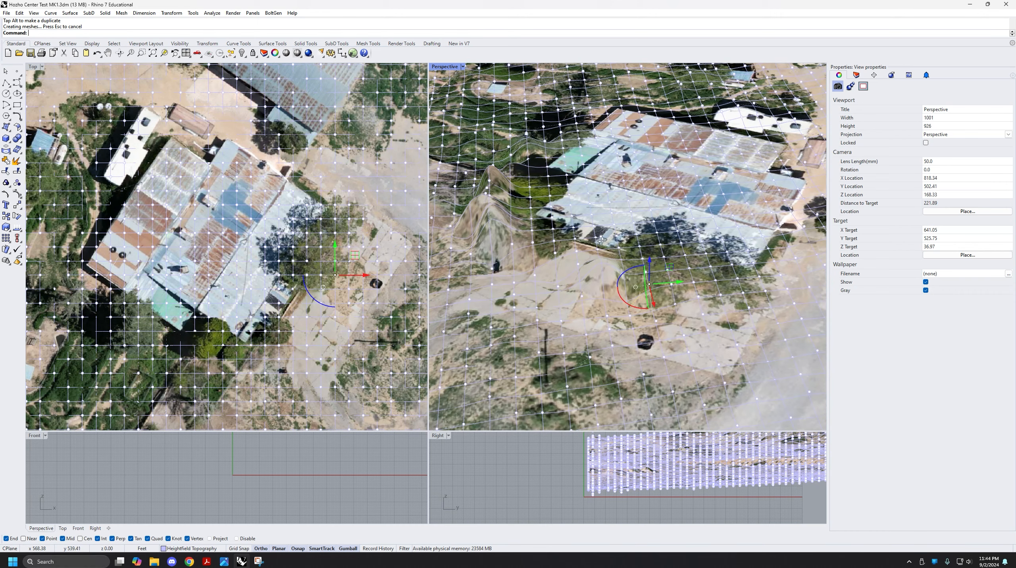
click(603, 240)
scroll(604, 239, up, 4)
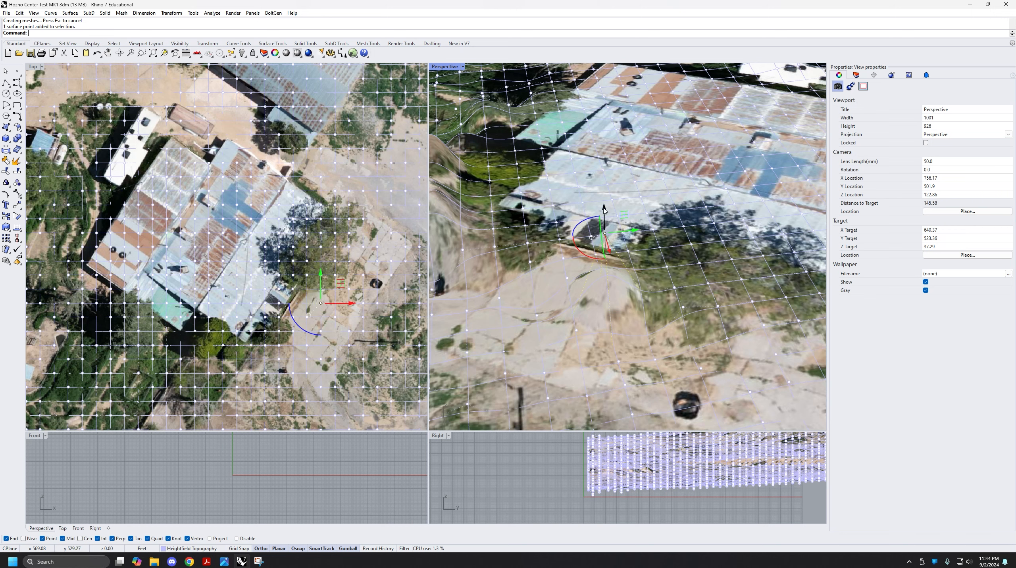
drag(605, 238, 610, 267)
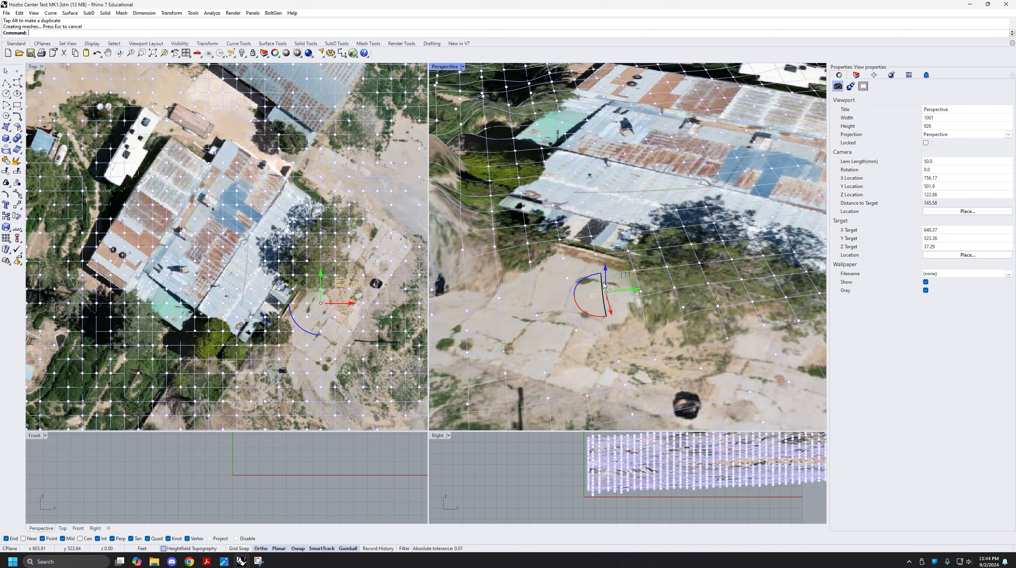
right_drag(604, 284, 681, 229)
drag(674, 232, 604, 269)
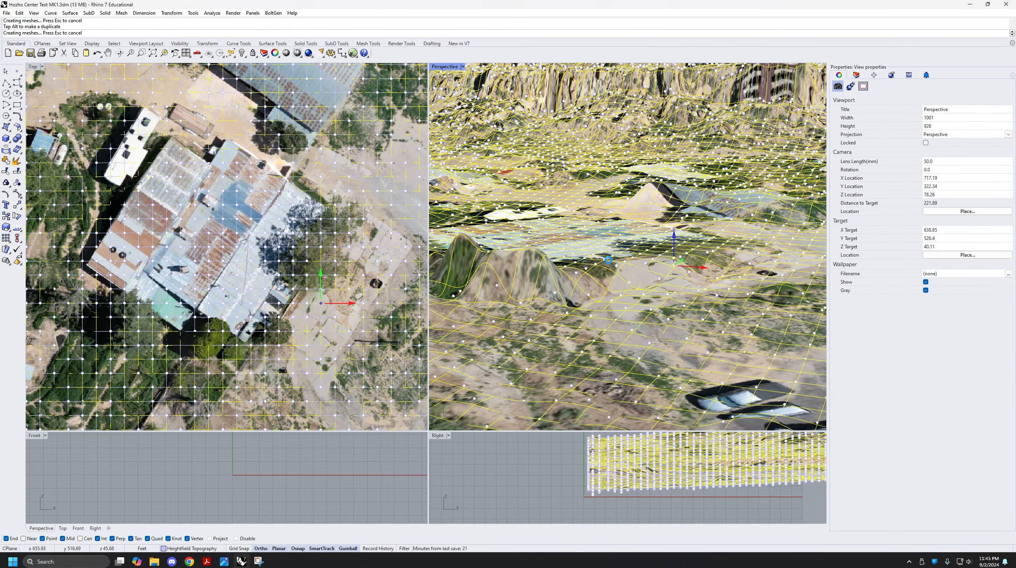
Select the raised surface points along the crest of the mound just south of the main building.
shift+right_drag(616, 262, 563, 208)
scroll(587, 260, up, 2)
click(564, 244)
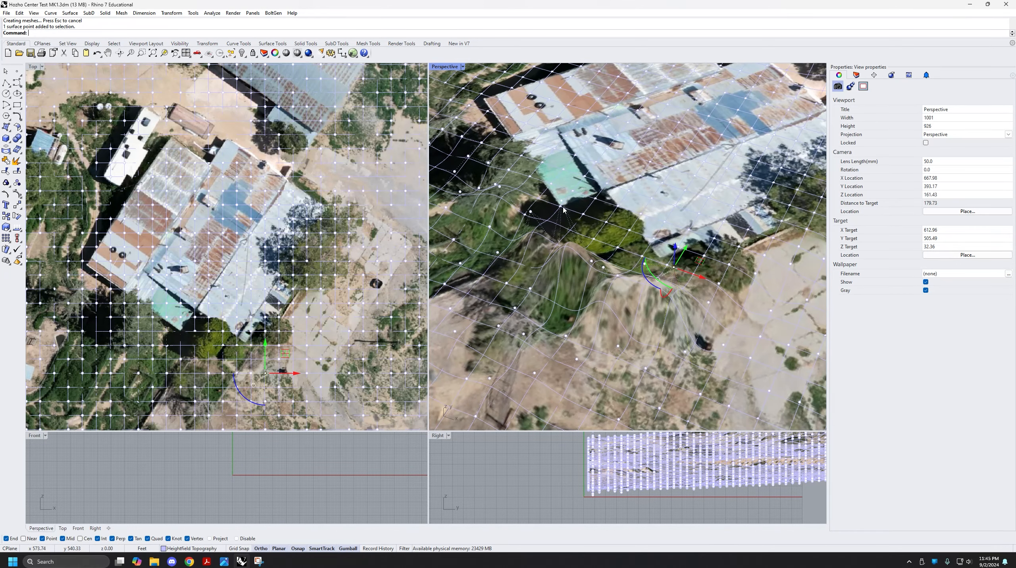
right_drag(552, 254, 628, 274)
right_drag(257, 358, 252, 307)
scroll(246, 324, up, 3)
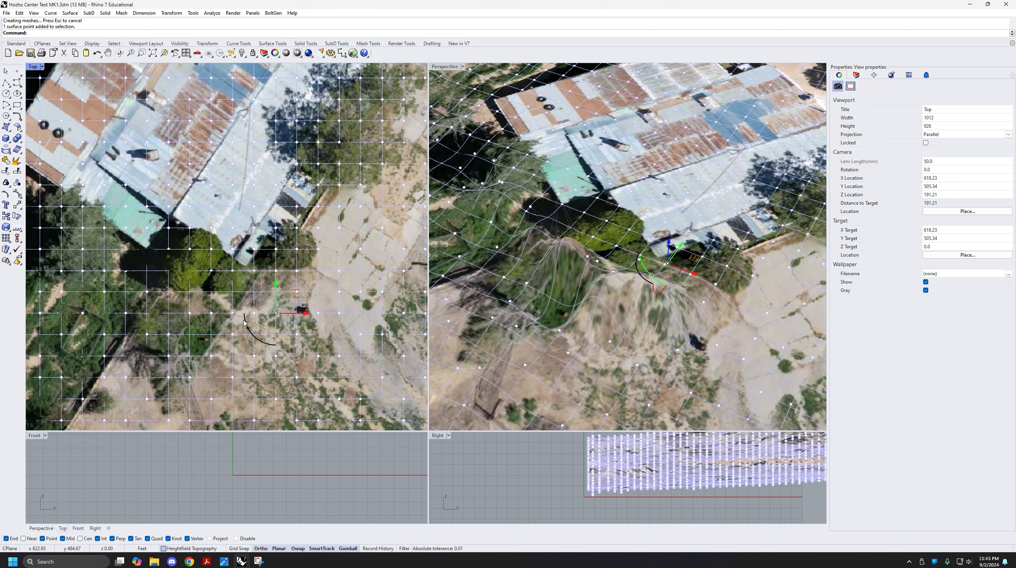
right_drag(245, 320, 248, 305)
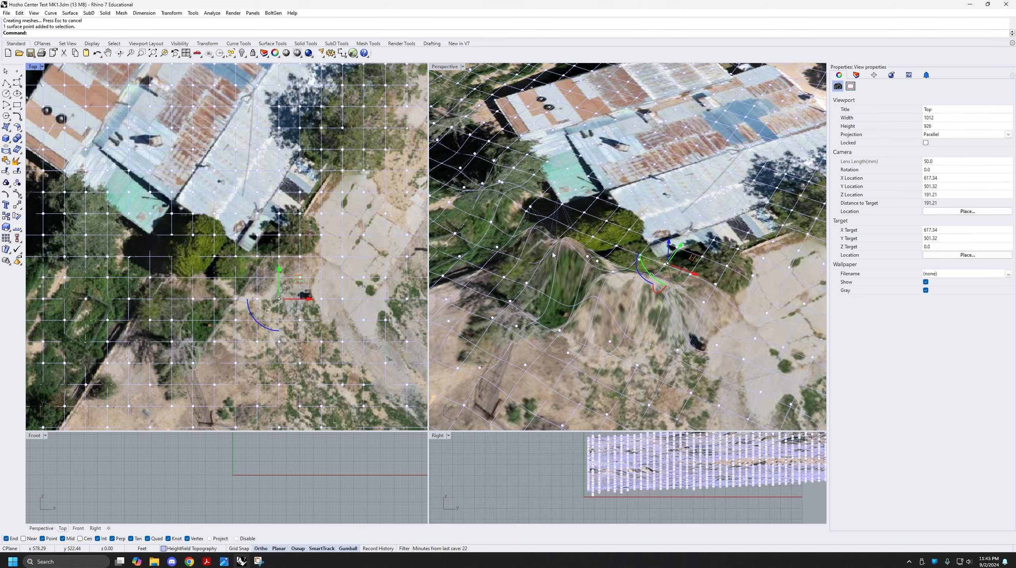
right_drag(554, 255, 614, 277)
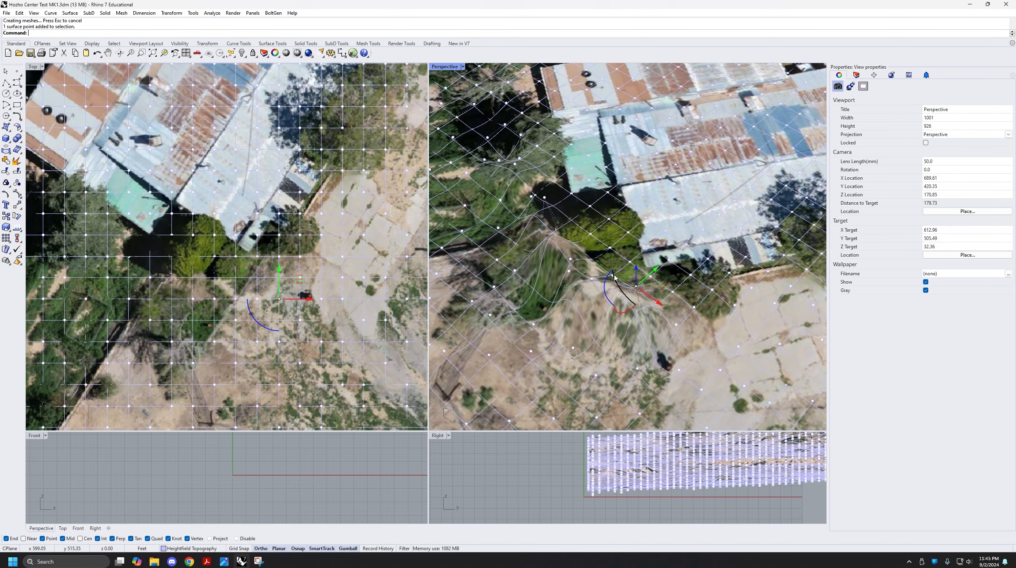
shift+click(612, 279)
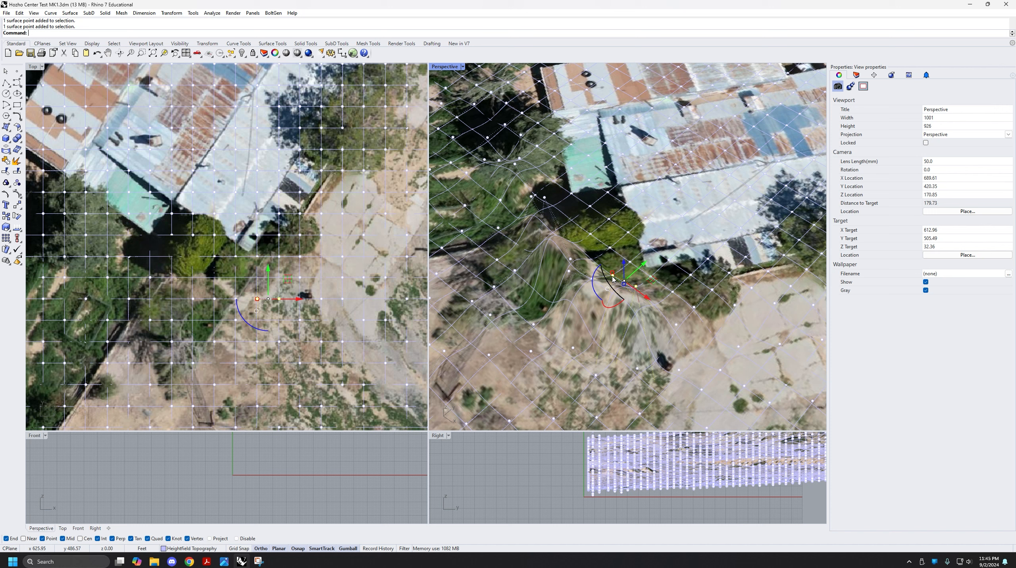
shift+click(592, 282)
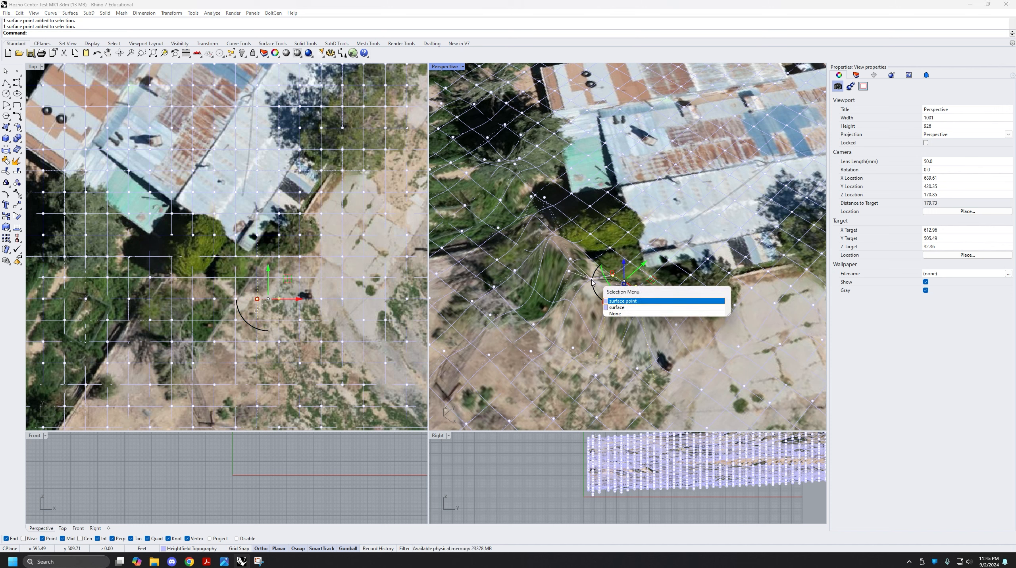
click(622, 301)
Extend the selection with the raised surface points under the trees along the building's southwest side.
right_drag(622, 302, 609, 266)
key(alt+Down)
shift+click(578, 255)
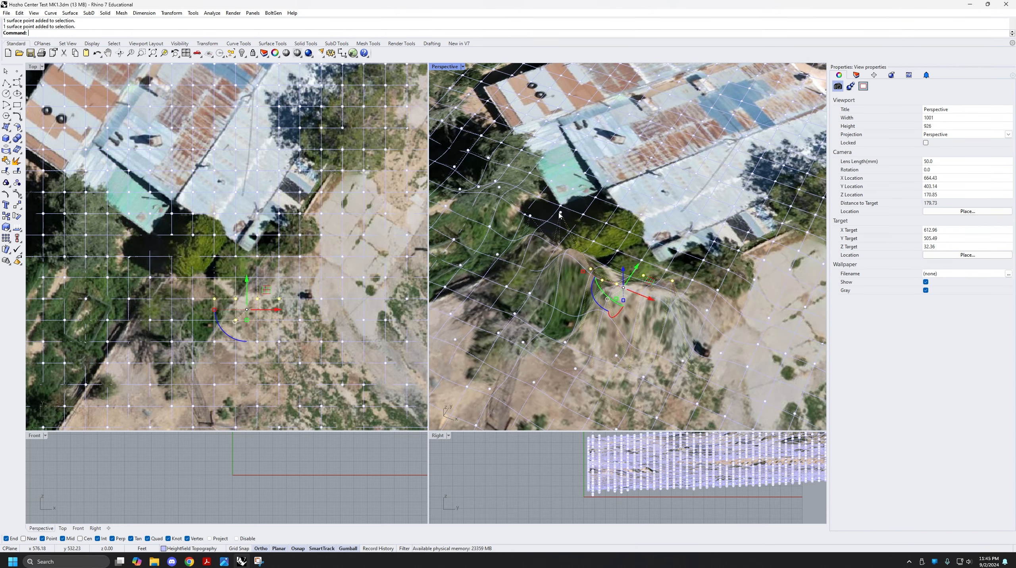
shift+click(559, 215)
right_drag(535, 233, 621, 260)
shift+click(620, 257)
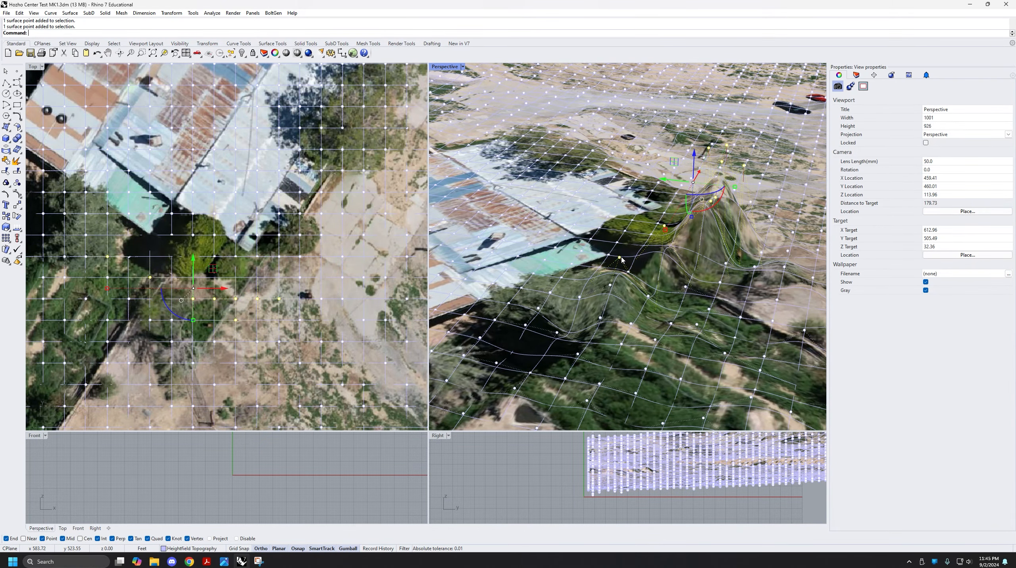
Flatten the selected surface points with SetPt, setting only Z aligned to World, to the height of a ground point beside the building's south corner.
right_drag(692, 258, 465, 153)
scroll(645, 280, down, 4)
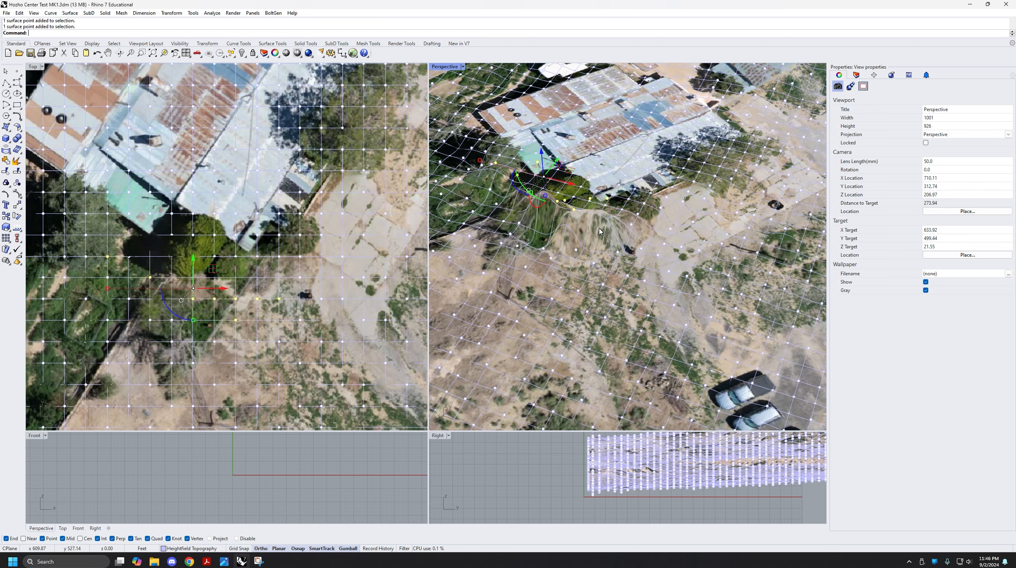
scroll(600, 231, up, 2)
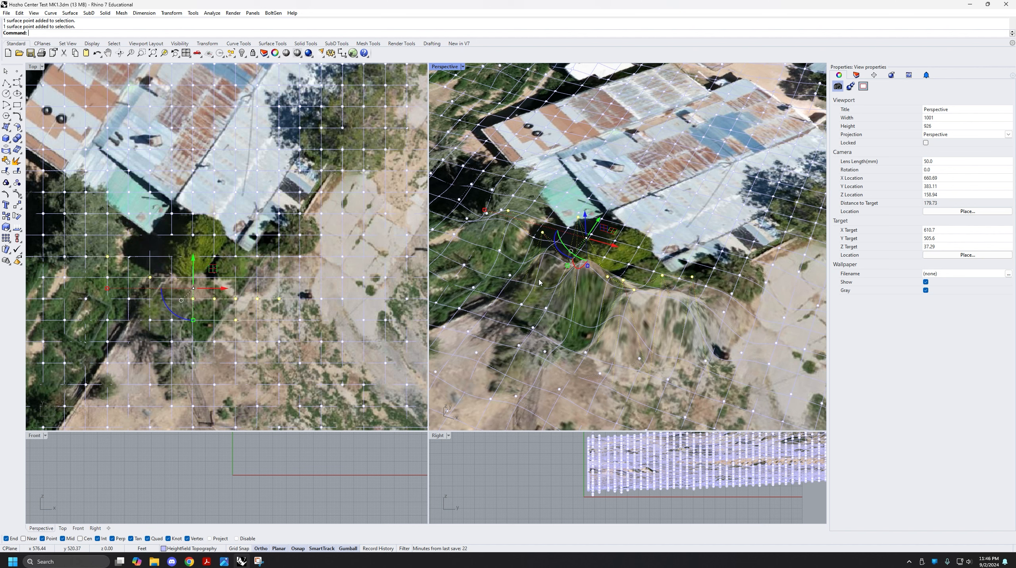
text(SetPt)
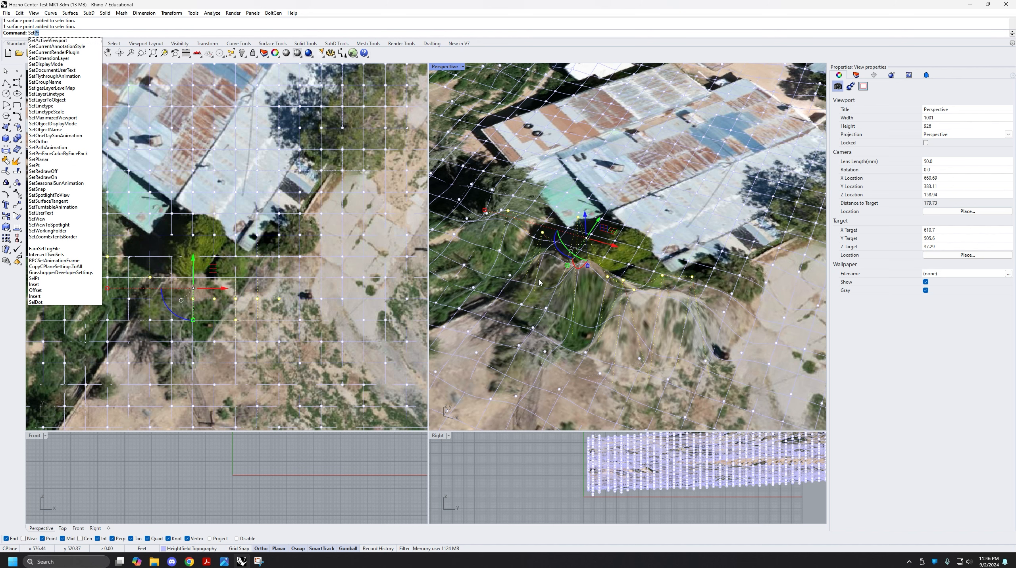
key(Return)
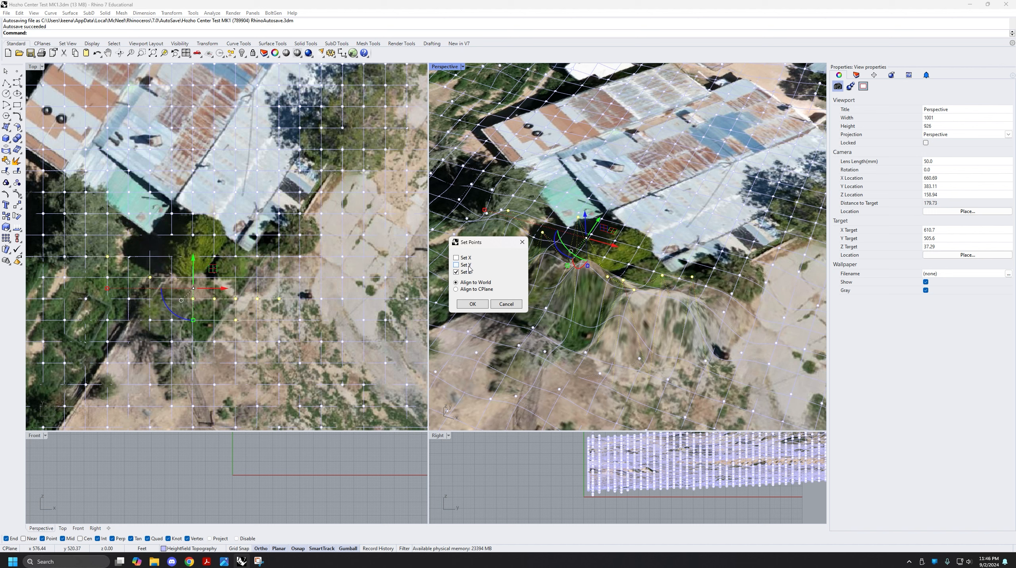
click(472, 304)
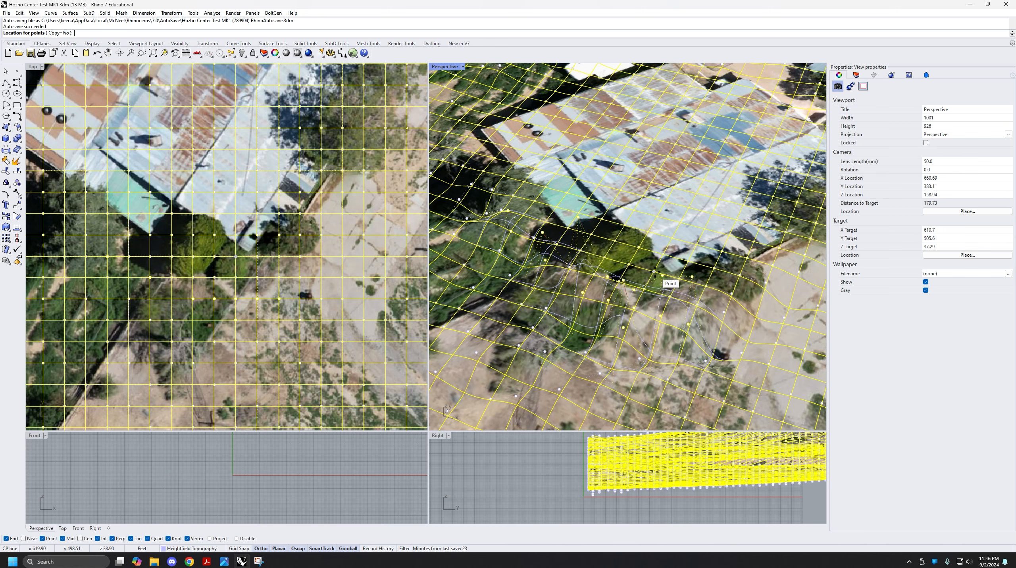
click(654, 272)
Inspect the flattened terrain around the main building from all sides for leftover distortion.
right_drag(655, 275, 474, 320)
right_drag(667, 334, 616, 323)
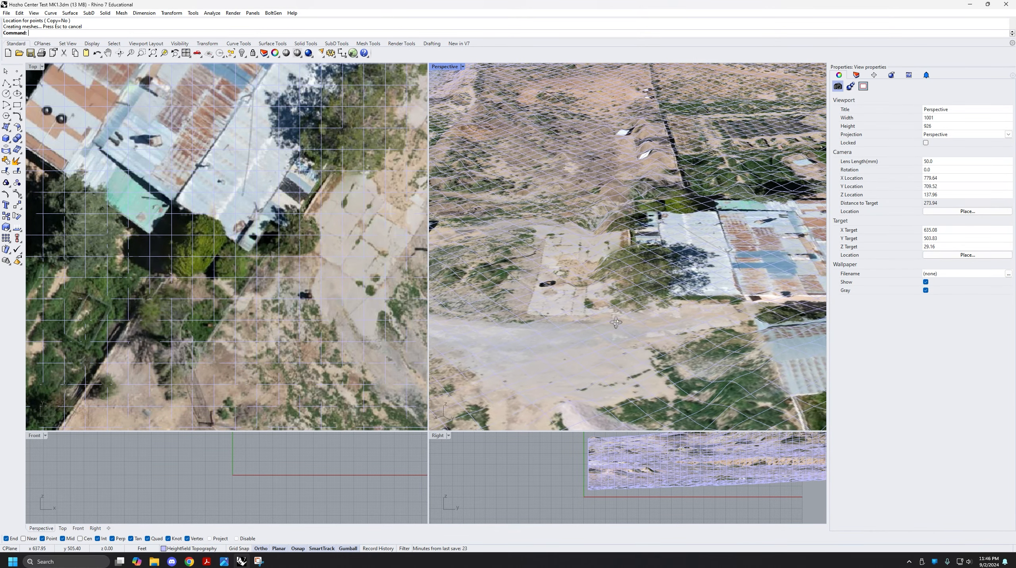
right_drag(616, 195, 677, 308)
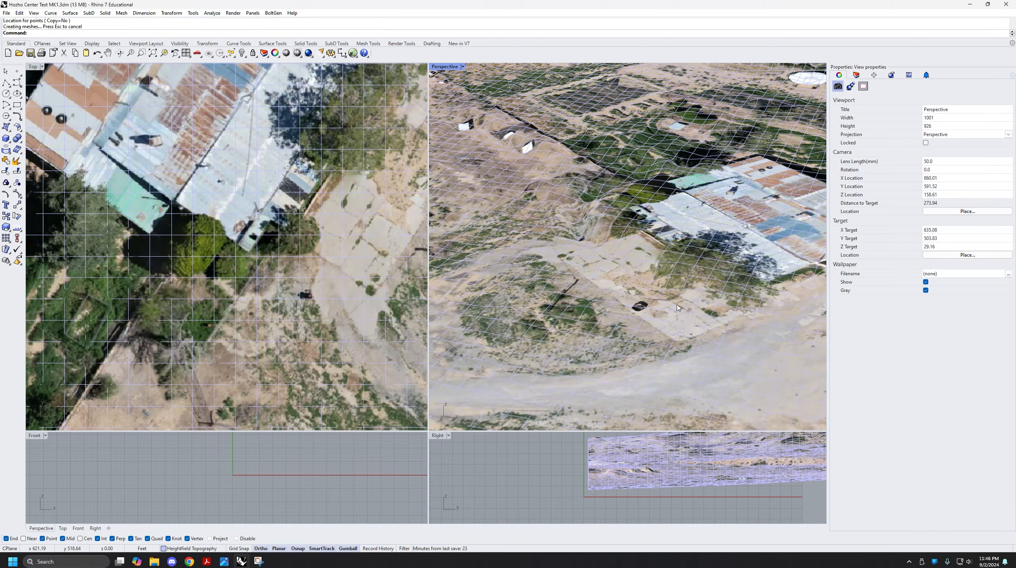
right_drag(623, 249, 599, 294)
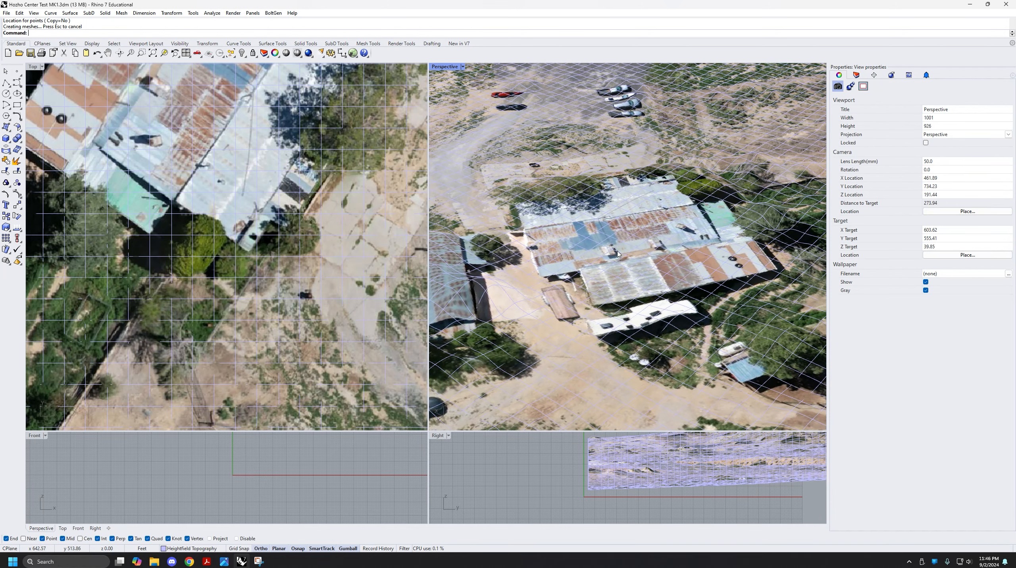
scroll(618, 255, down, 2)
shift+right_drag(619, 255, 573, 283)
shift+right_drag(615, 211, 634, 259)
right_drag(634, 259, 572, 274)
shift+right_drag(601, 319, 596, 267)
scroll(603, 276, down, 4)
scroll(586, 282, down, 2)
scroll(643, 280, down, 2)
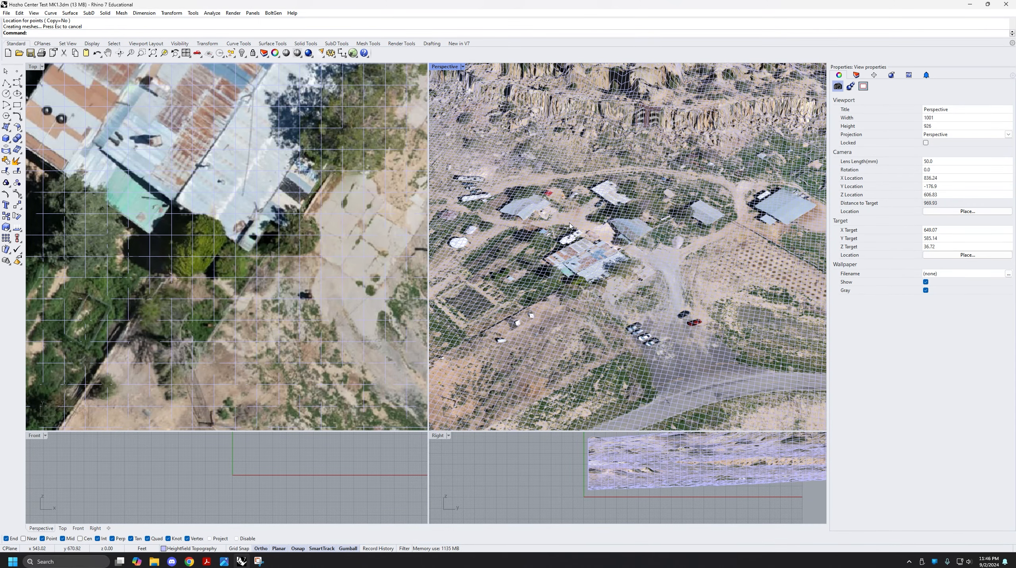
Examine the terrain across the wider site, including the outlying buildings, the large shed and the rocky slope with its ruined structure.
scroll(638, 261, up, 4)
right_drag(638, 260, 642, 240)
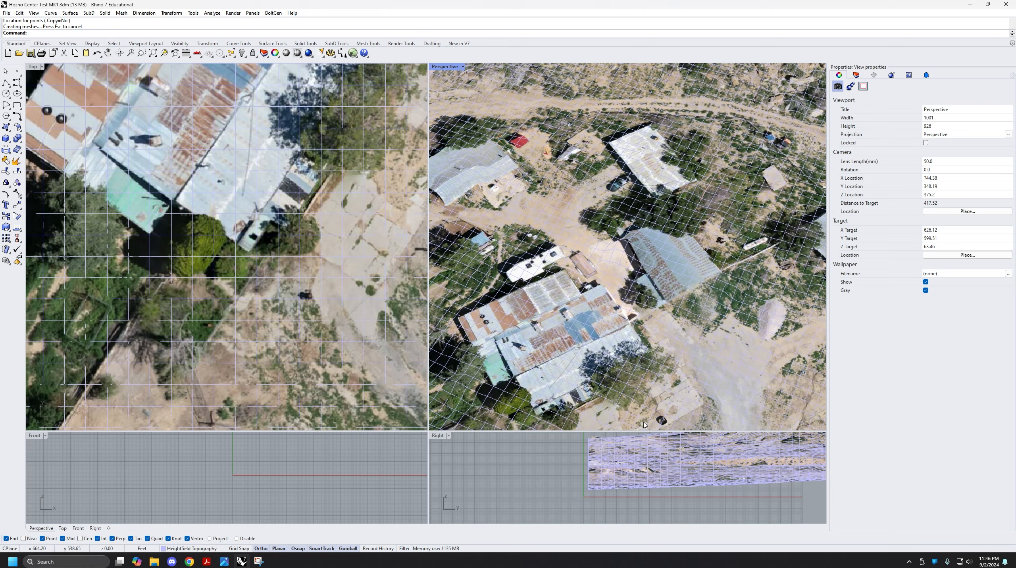
scroll(643, 307, down, 2)
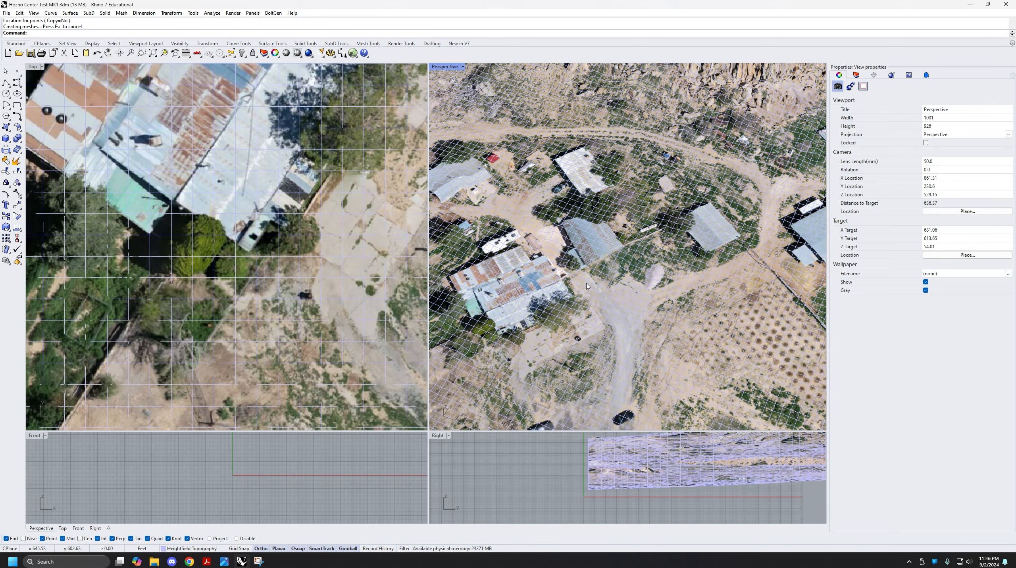
shift+right_drag(611, 230, 609, 293)
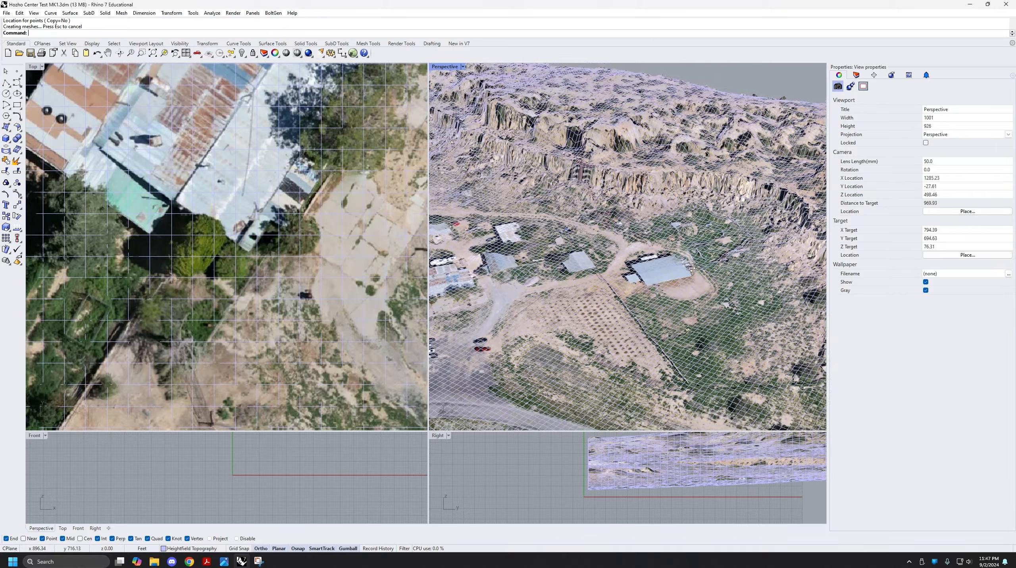
scroll(586, 235, up, 3)
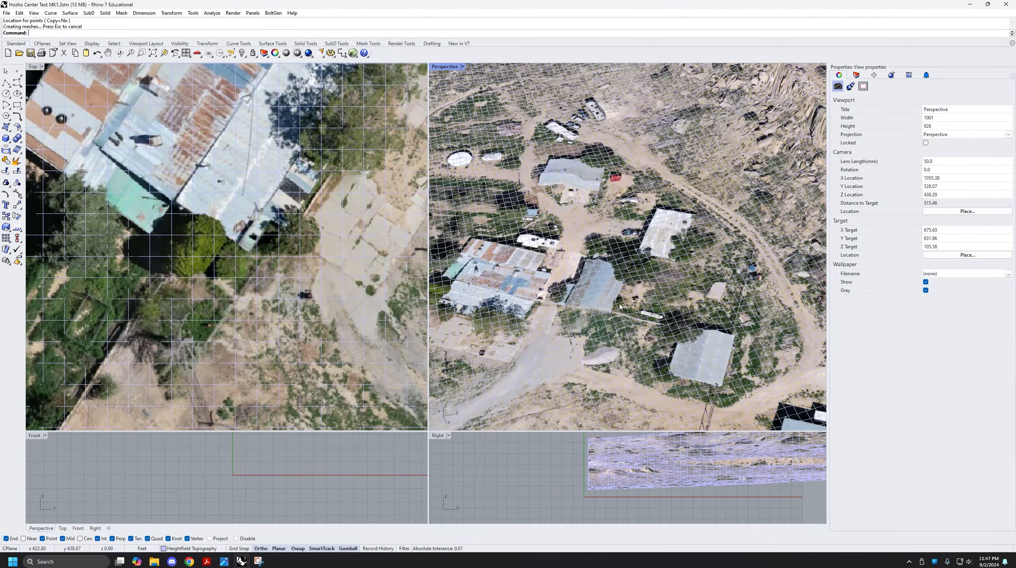
shift+right_drag(707, 281, 577, 222)
scroll(561, 290, up, 1)
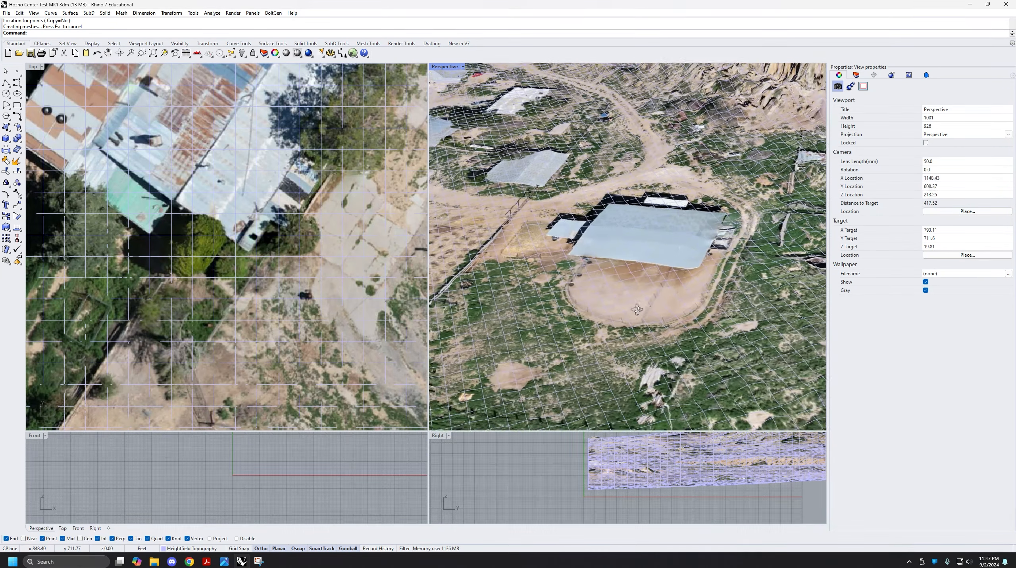
scroll(643, 319, down, 3)
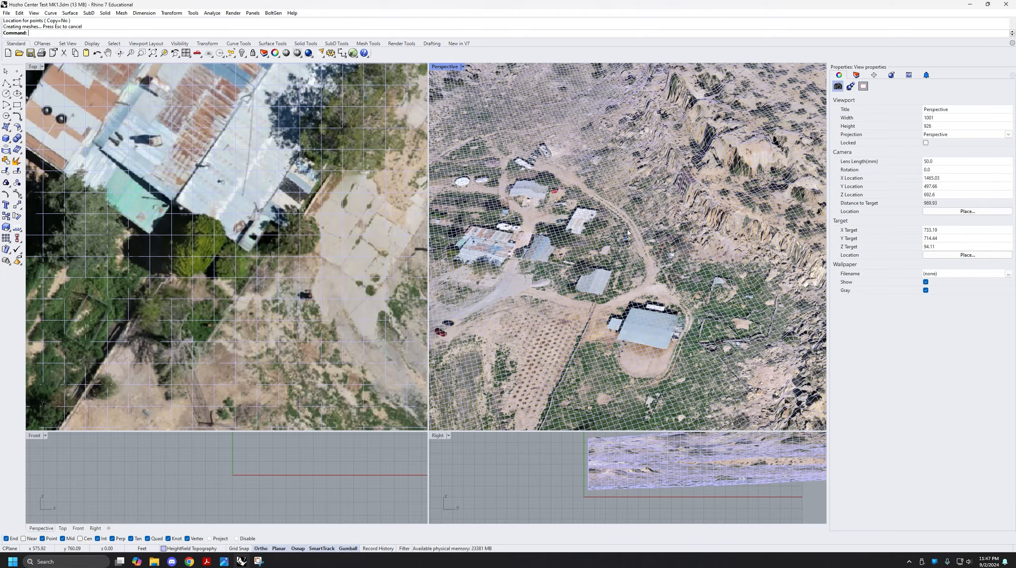
scroll(628, 233, up, 6)
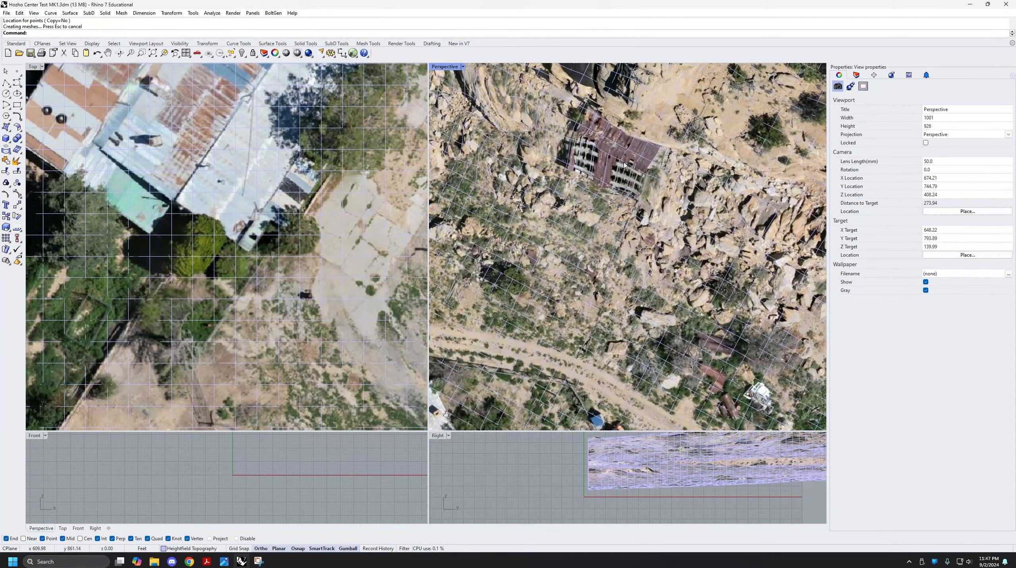
scroll(623, 164, up, 2)
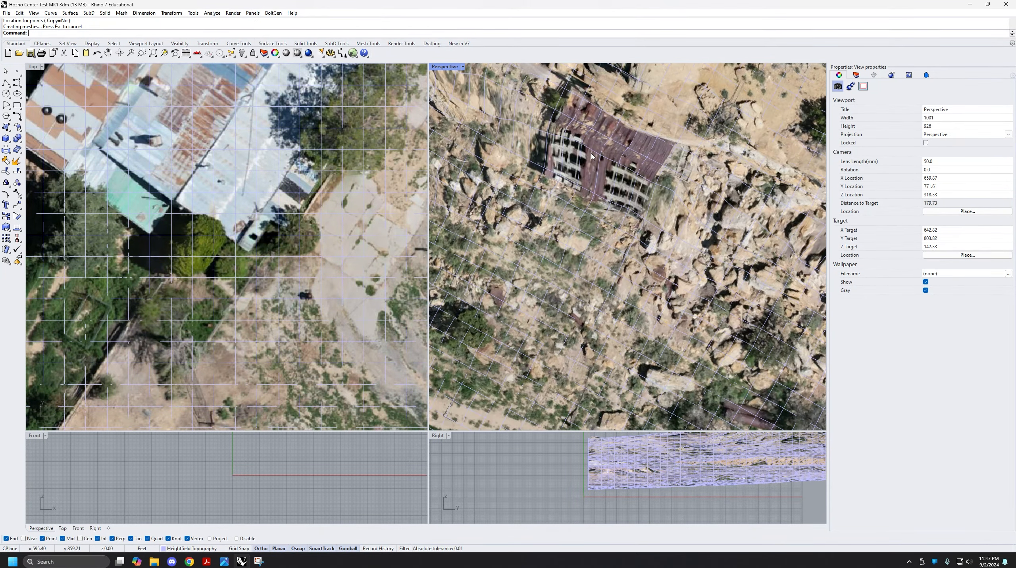
scroll(591, 157, down, 6)
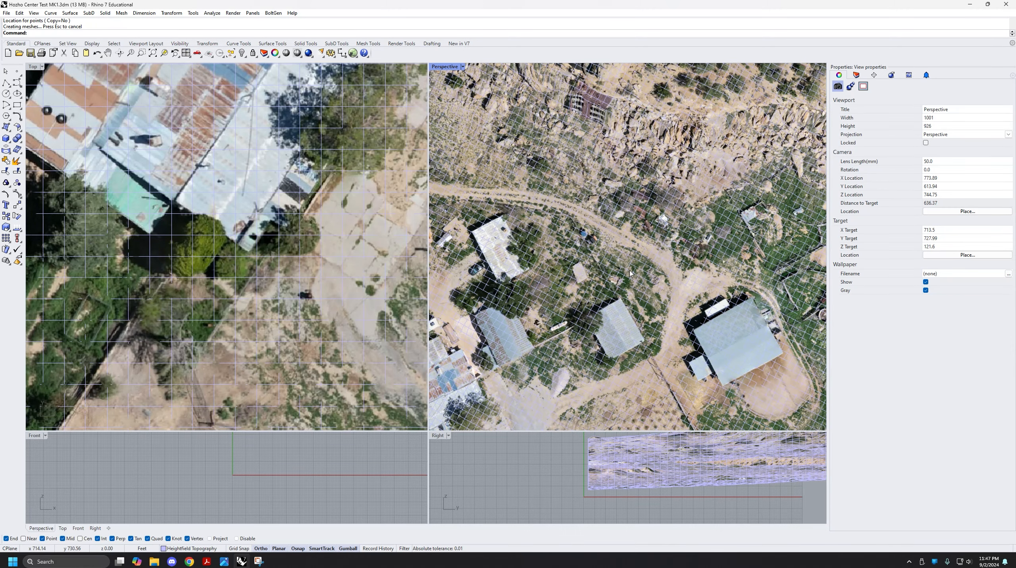
right_drag(630, 274, 580, 253)
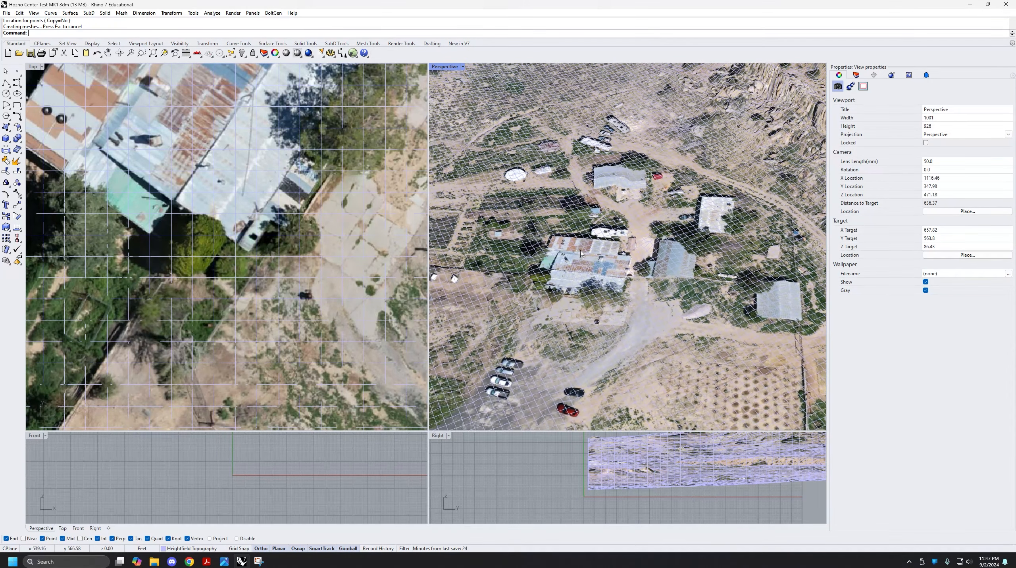
Save the model with the cleaned-up terrain.
key(ctrl+s)
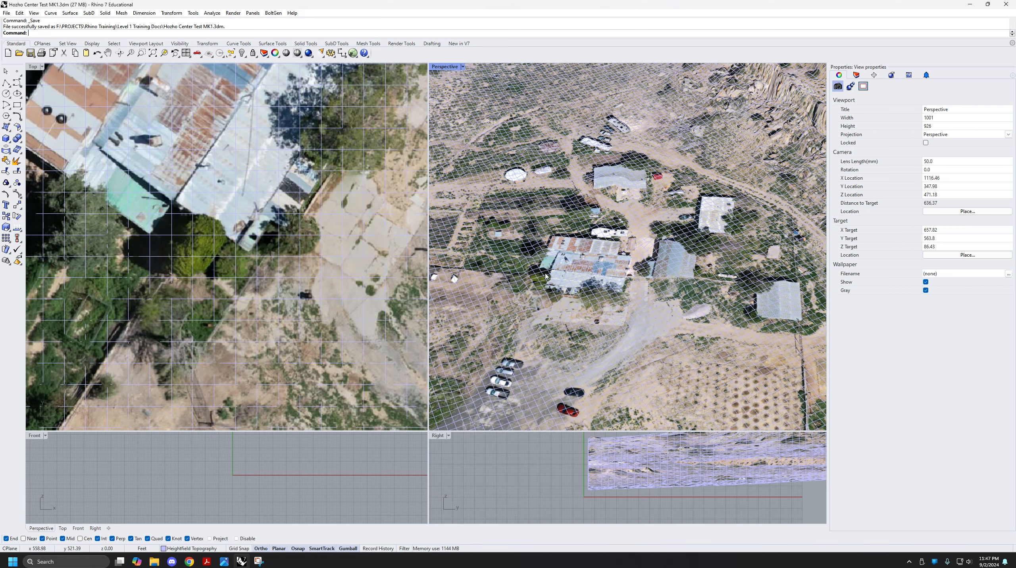
scroll(542, 239, down, 6)
right_drag(544, 241, 581, 279)
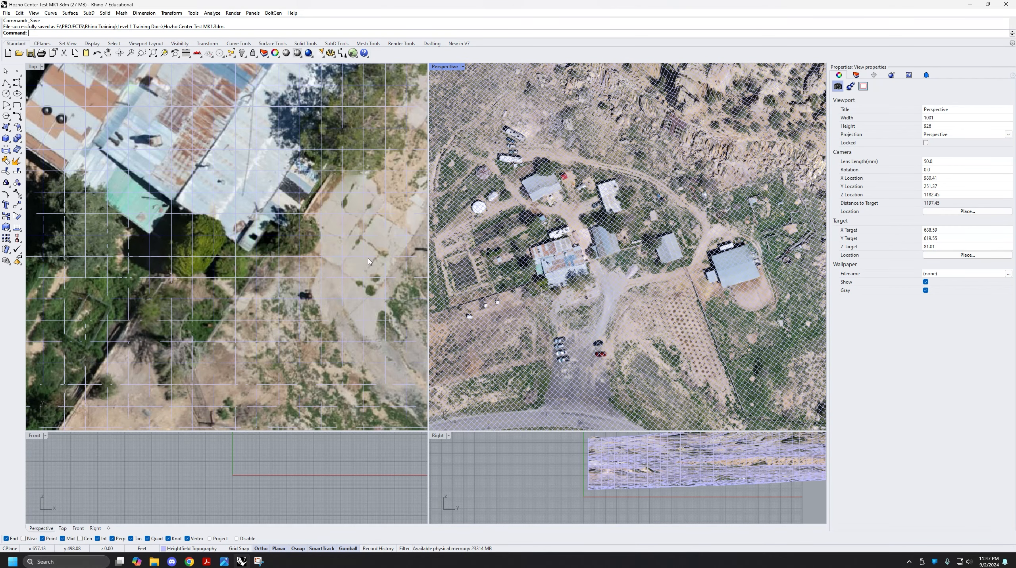
scroll(579, 270, up, 4)
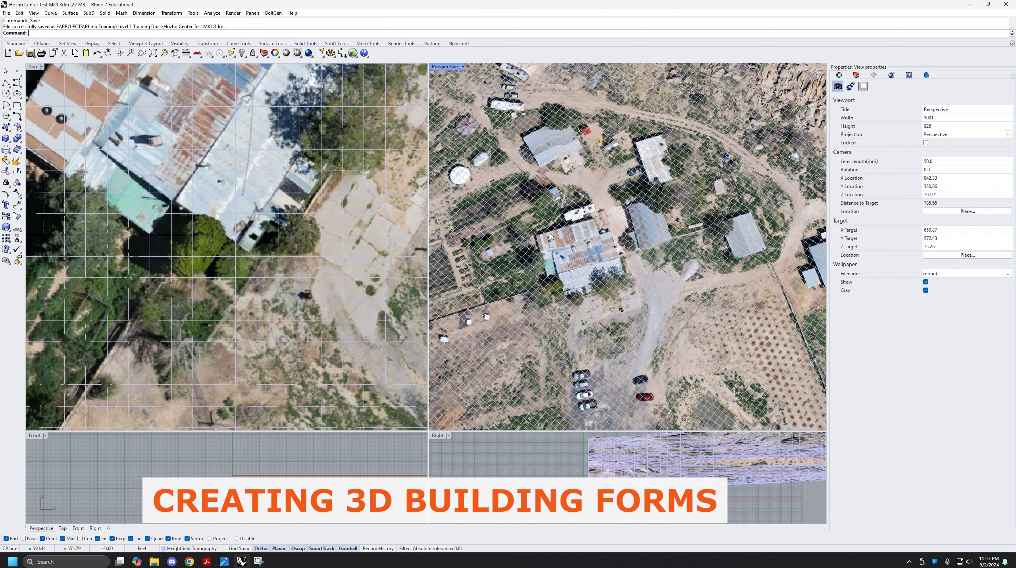
right_drag(578, 269, 619, 230)
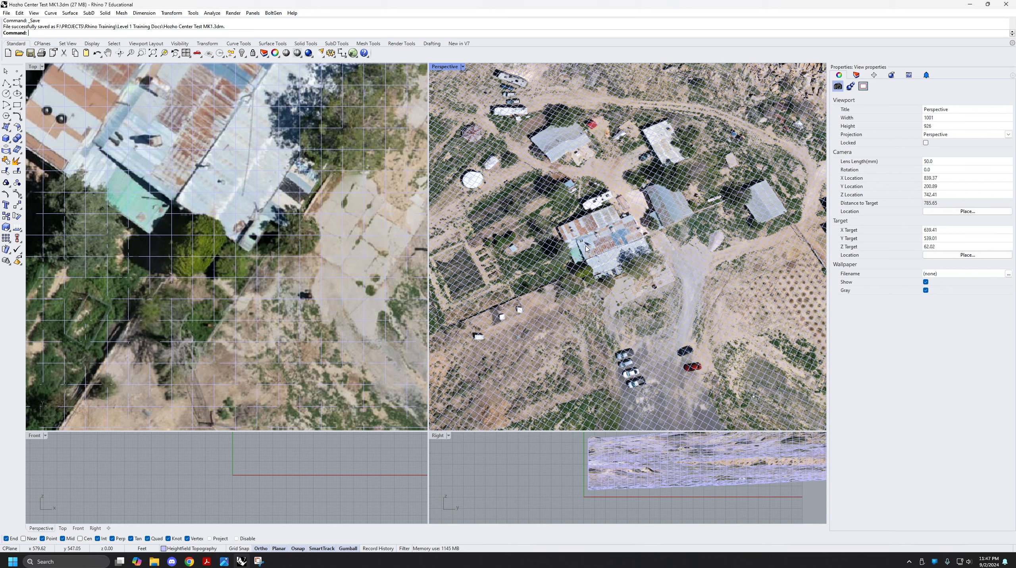
Switch to the Rhino Workshop_Graphic 1.jpg image in the photo viewer and read the drone-scan building heights and roof types.
mouse_move(253, 565)
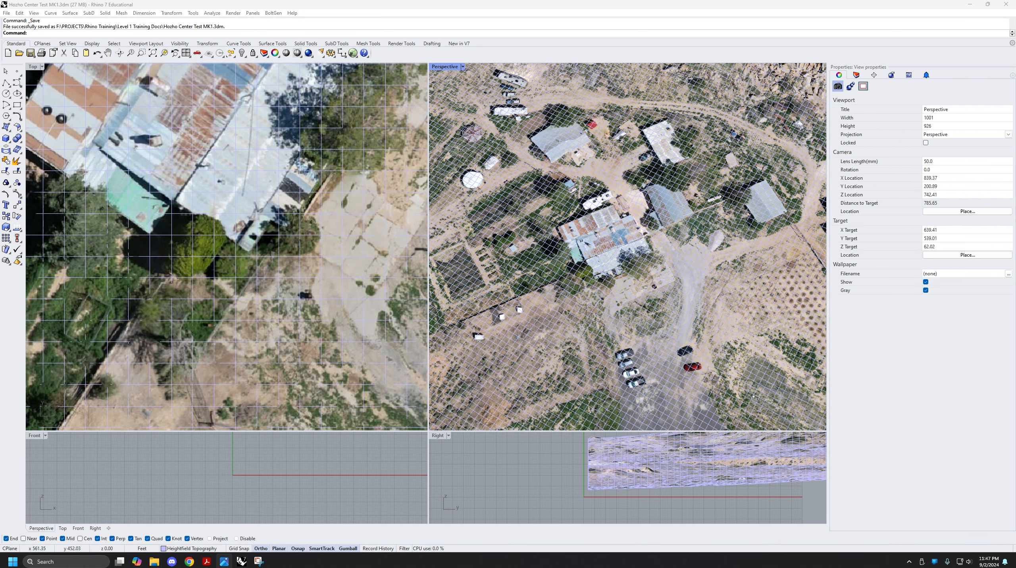
click(223, 562)
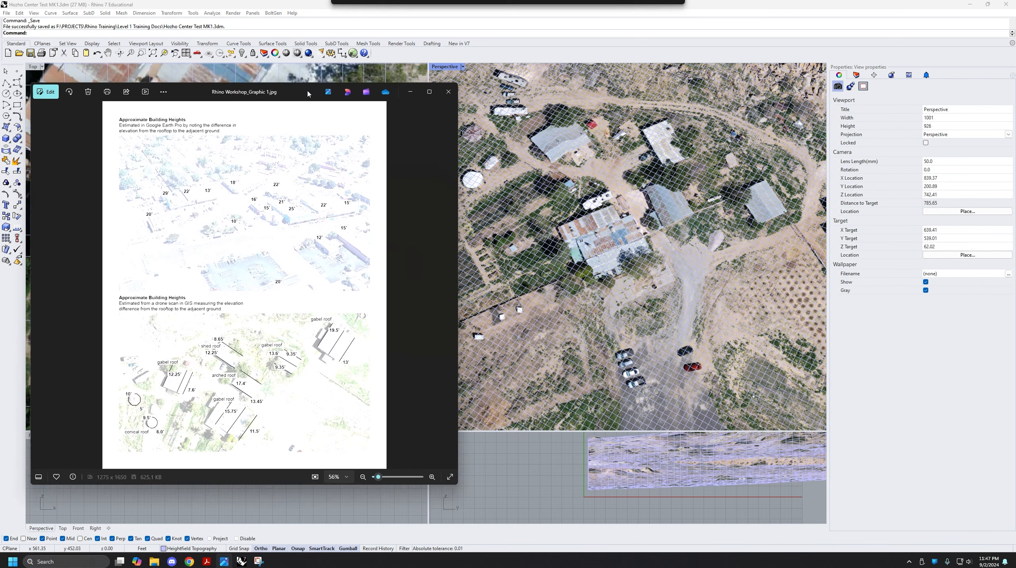
drag(379, 92, 782, 1)
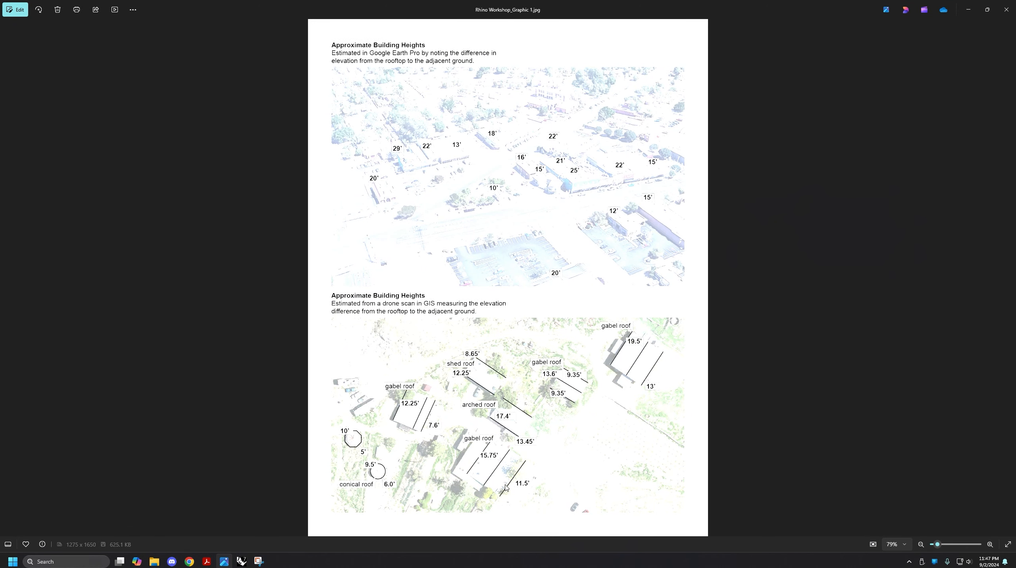
scroll(494, 493, up, 2)
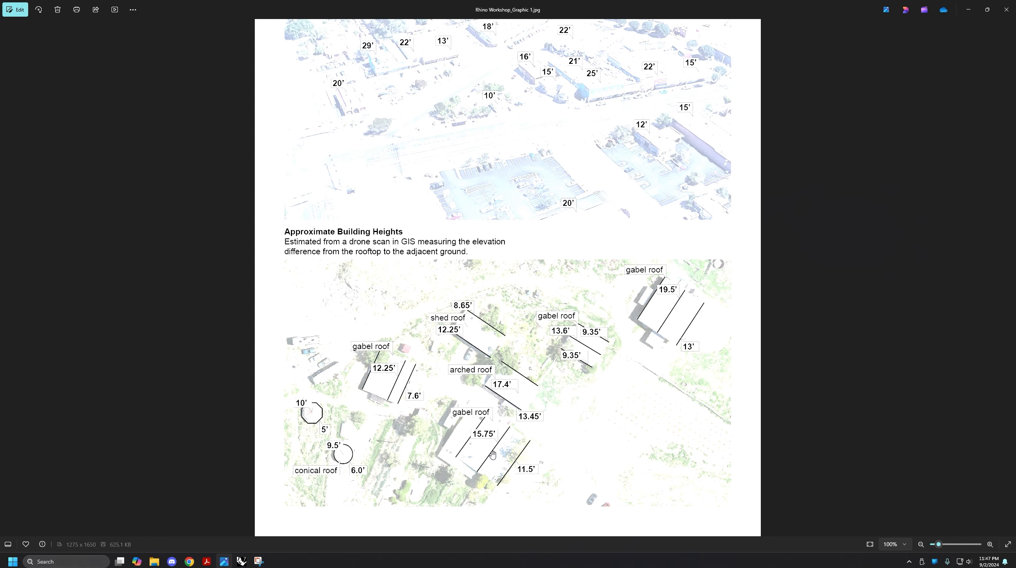
scroll(484, 455, up, 3)
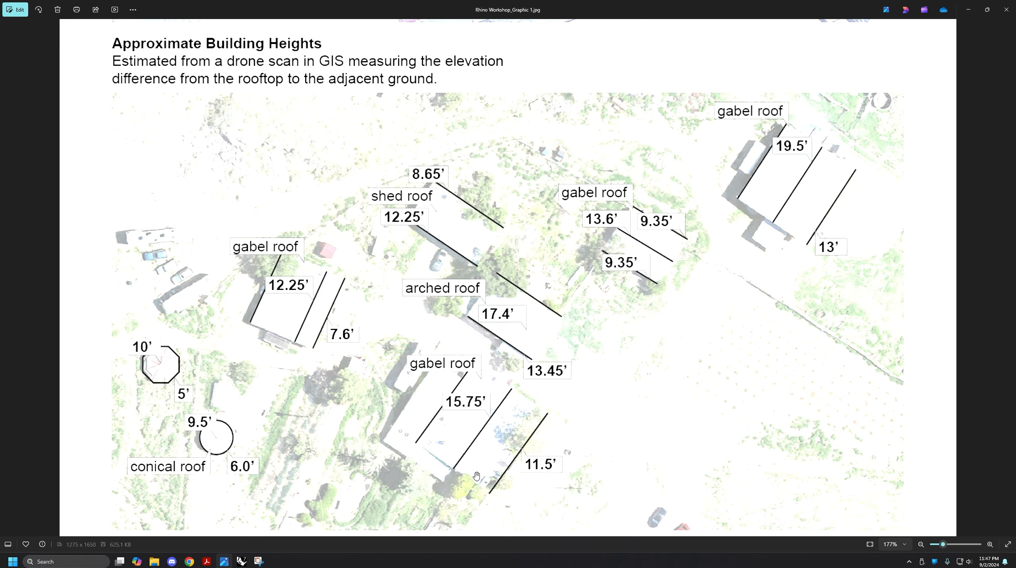
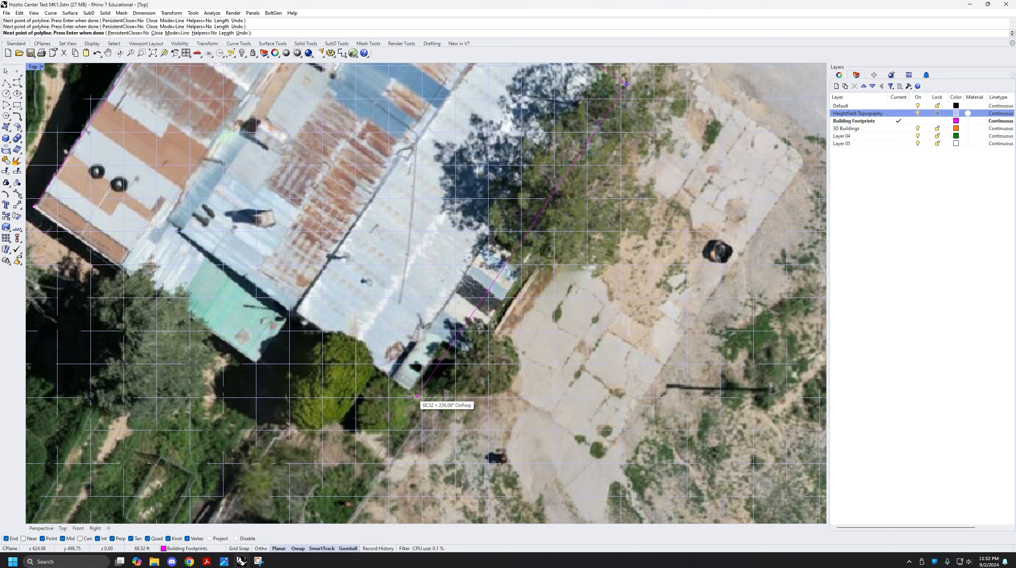
Complete the main building's footprint polyline through its south corner, the inner corner and the green roof's outer corner, closing it at the start point.
click(415, 395)
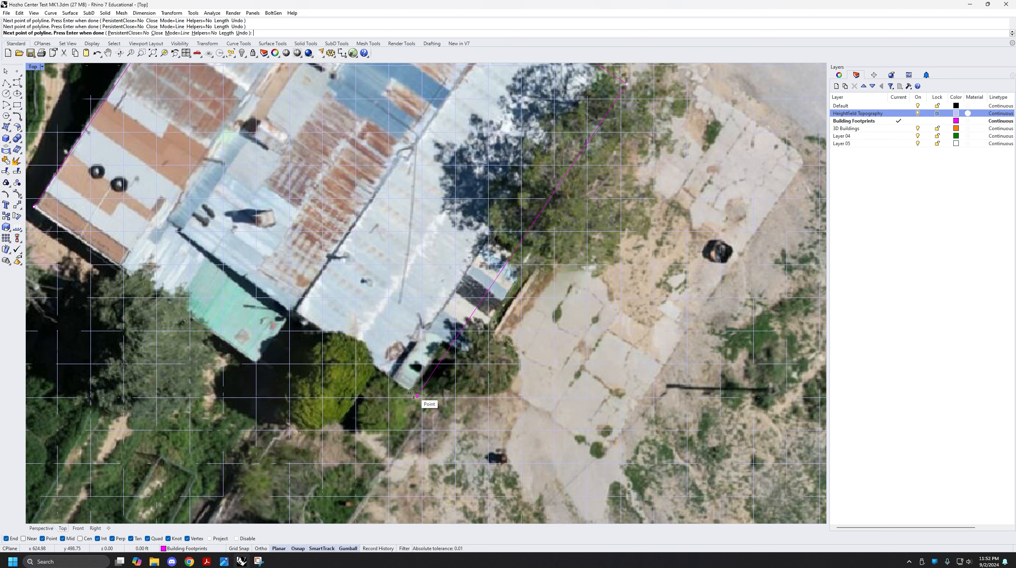
click(293, 313)
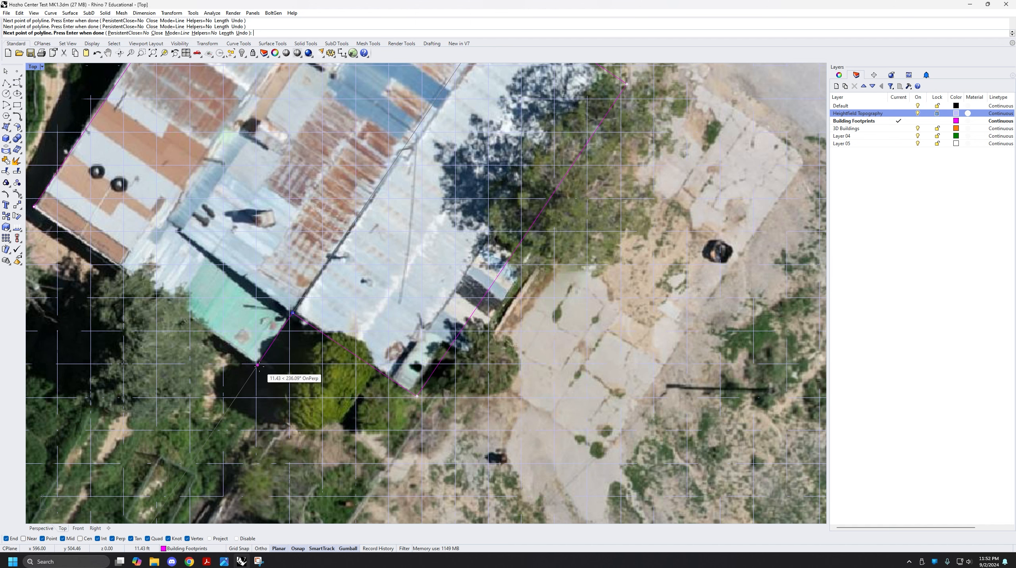
right_drag(264, 368, 351, 369)
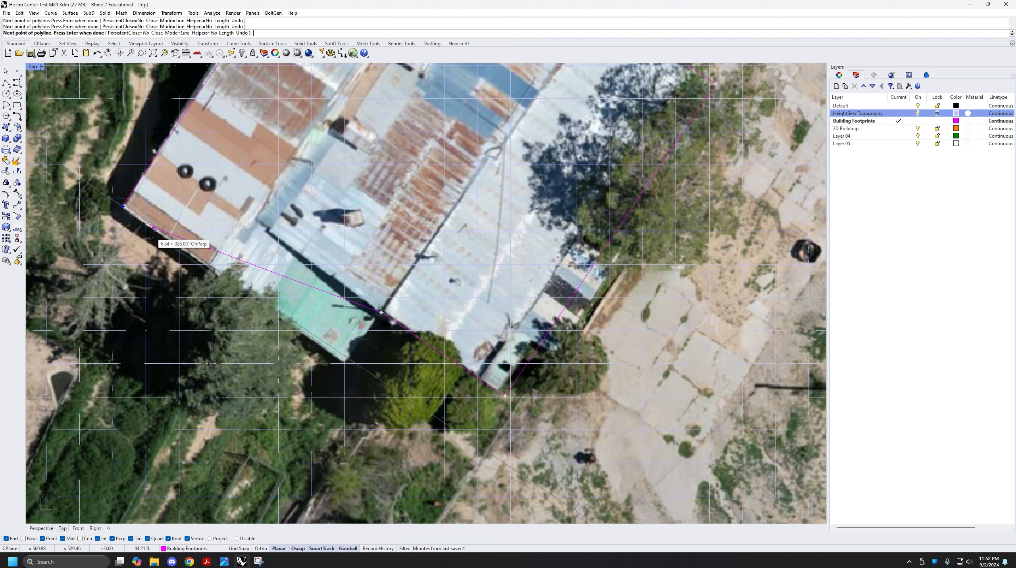
click(350, 359)
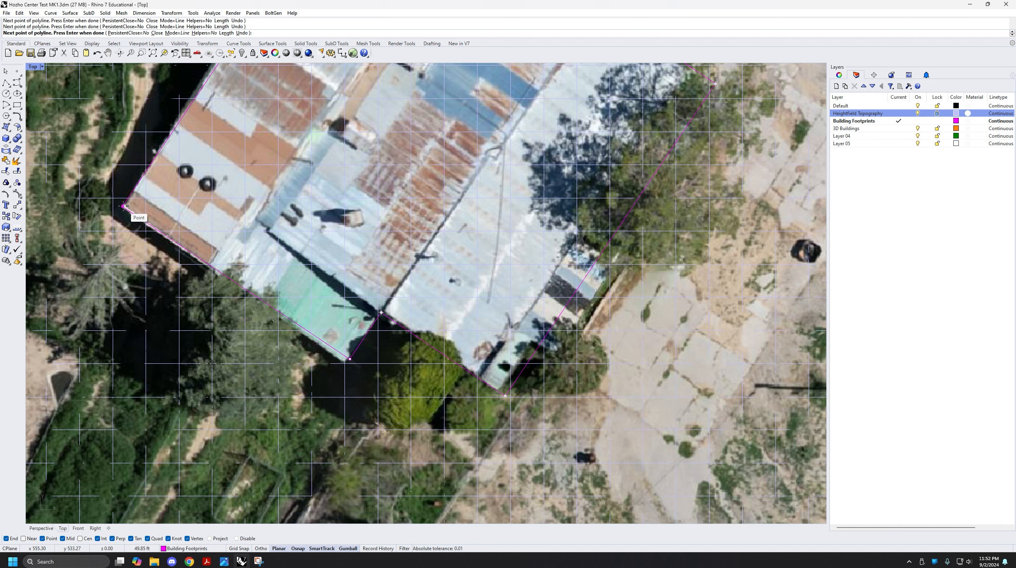
click(124, 206)
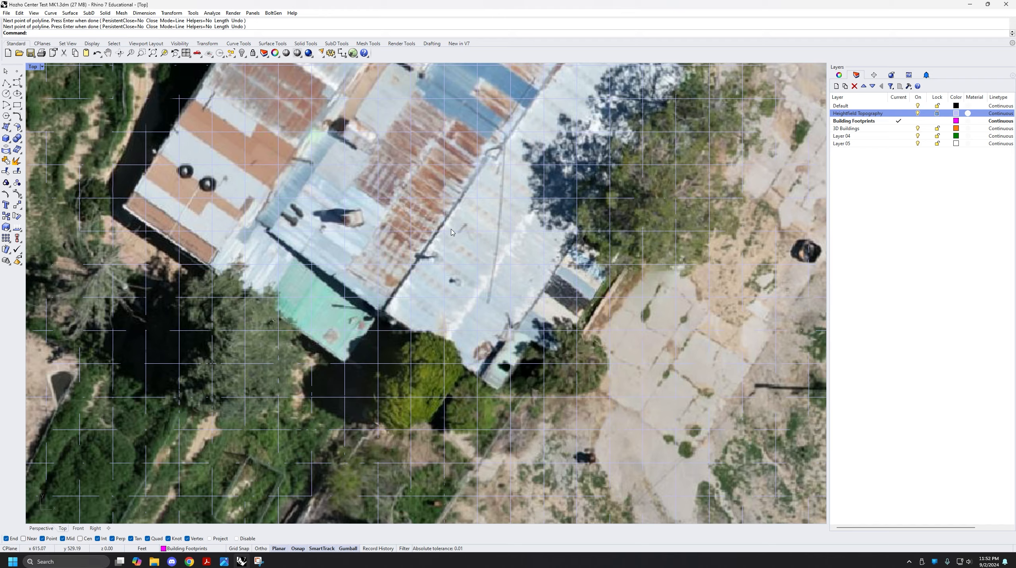
scroll(316, 243, down, 5)
right_drag(354, 199, 385, 288)
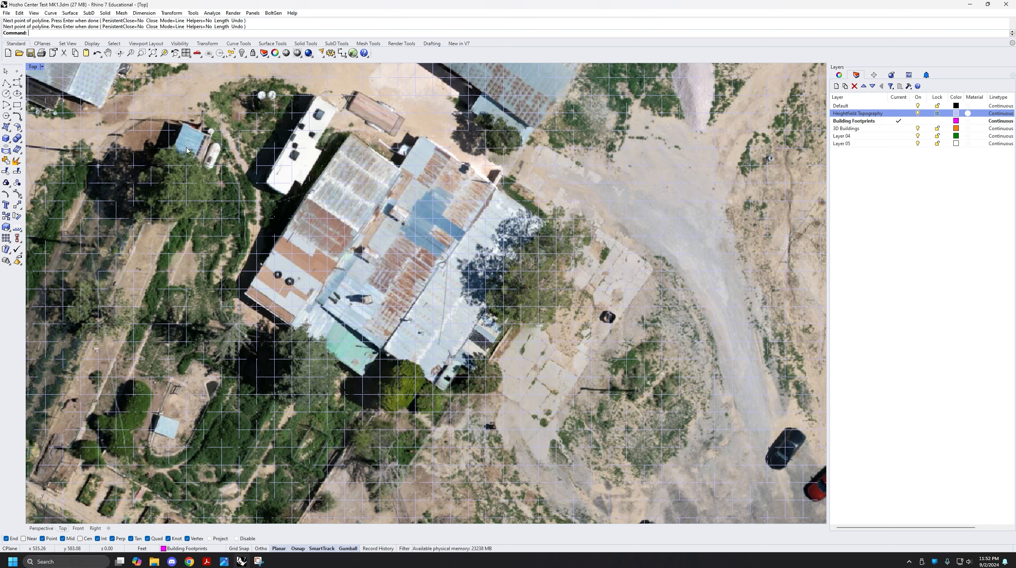
Examine from the side how high the main building's footprint lies relative to the terrain, using the perspective view and four-viewport layout.
double_click(34, 68)
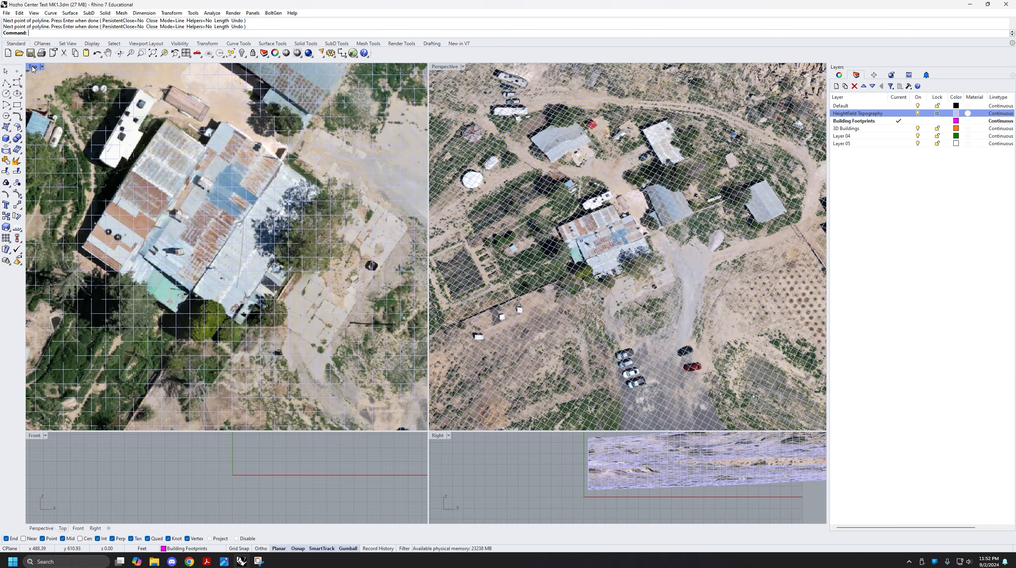
double_click(448, 70)
right_drag(448, 286, 447, 364)
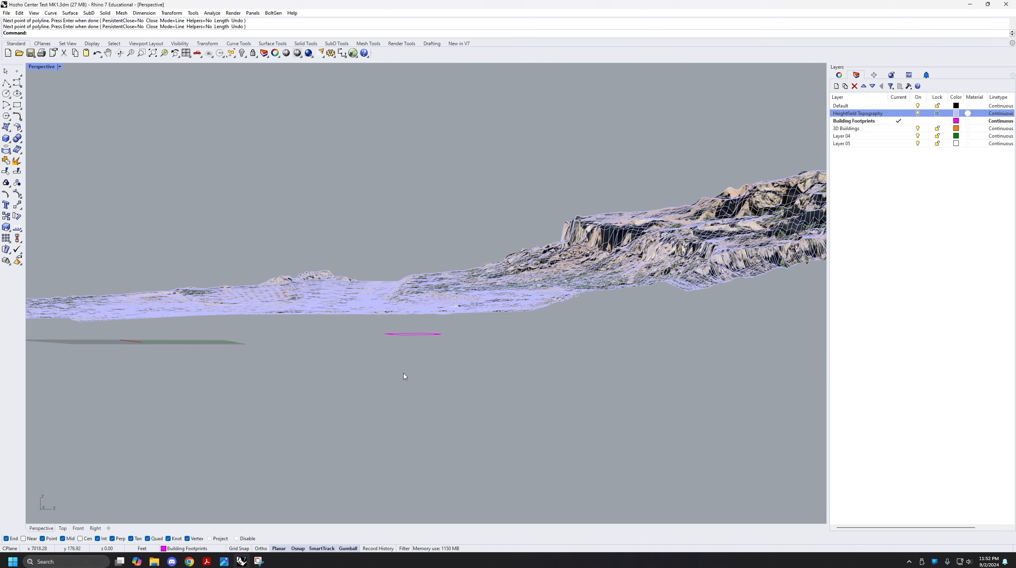
click(421, 335)
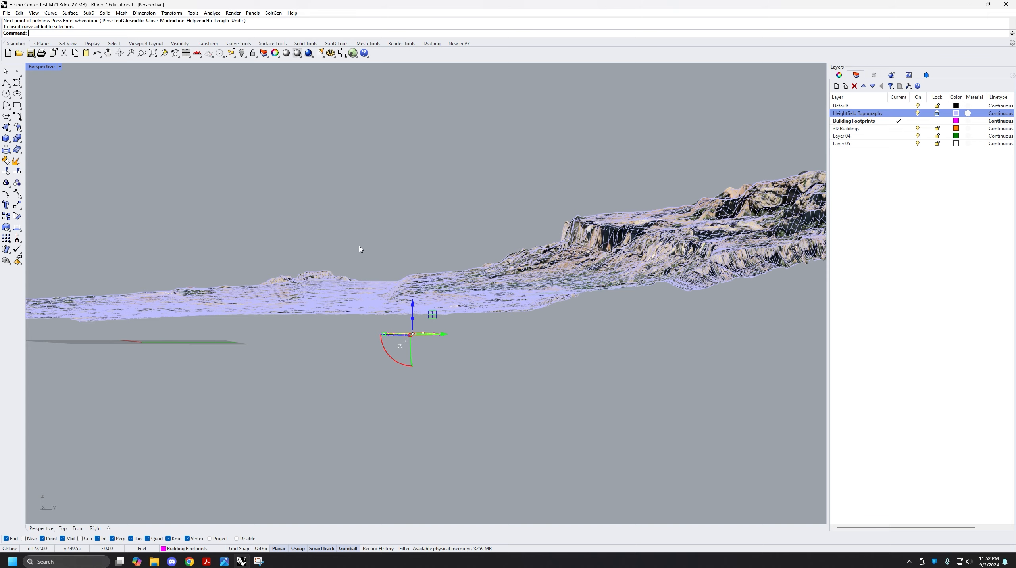
right_drag(359, 249, 369, 313)
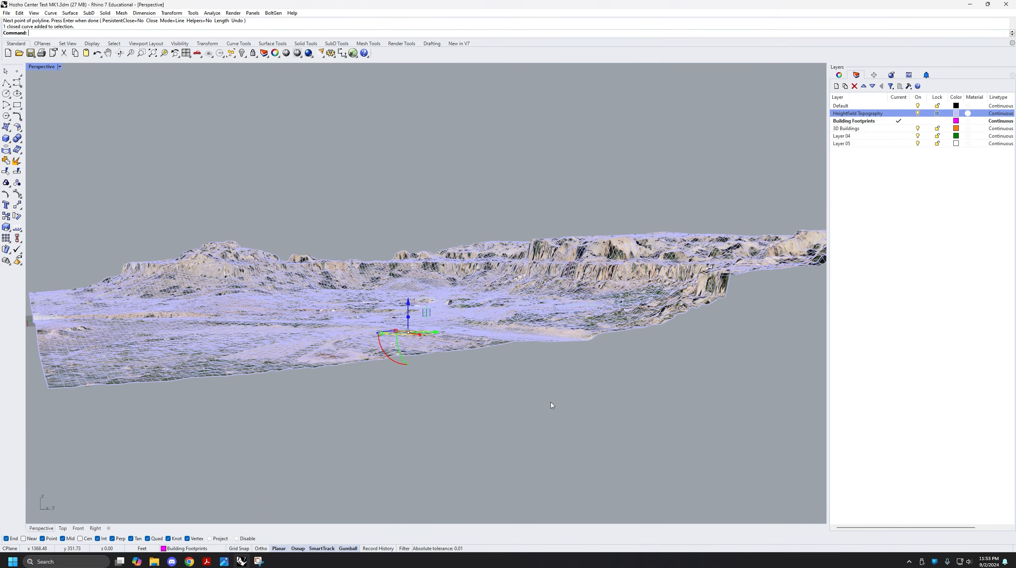
right_drag(495, 350, 149, 181)
double_click(42, 66)
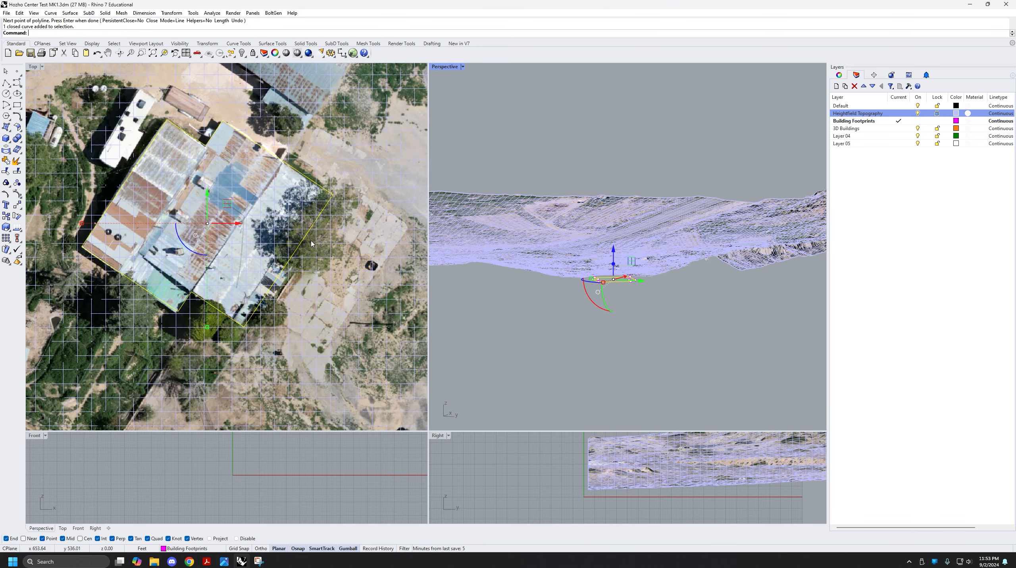
right_drag(546, 324, 515, 310)
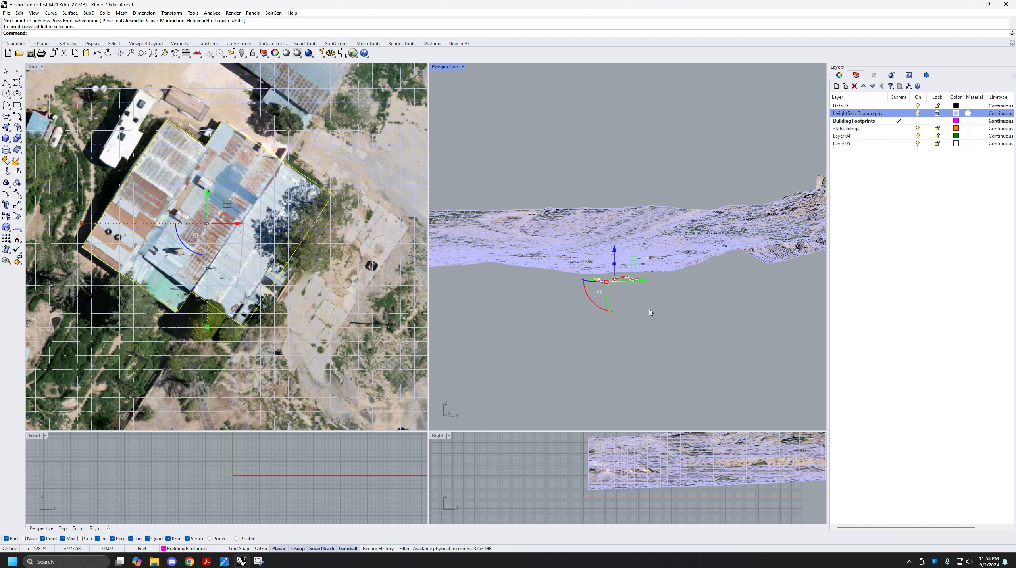
right_drag(649, 312, 573, 286)
right_drag(488, 278, 655, 290)
key(Escape)
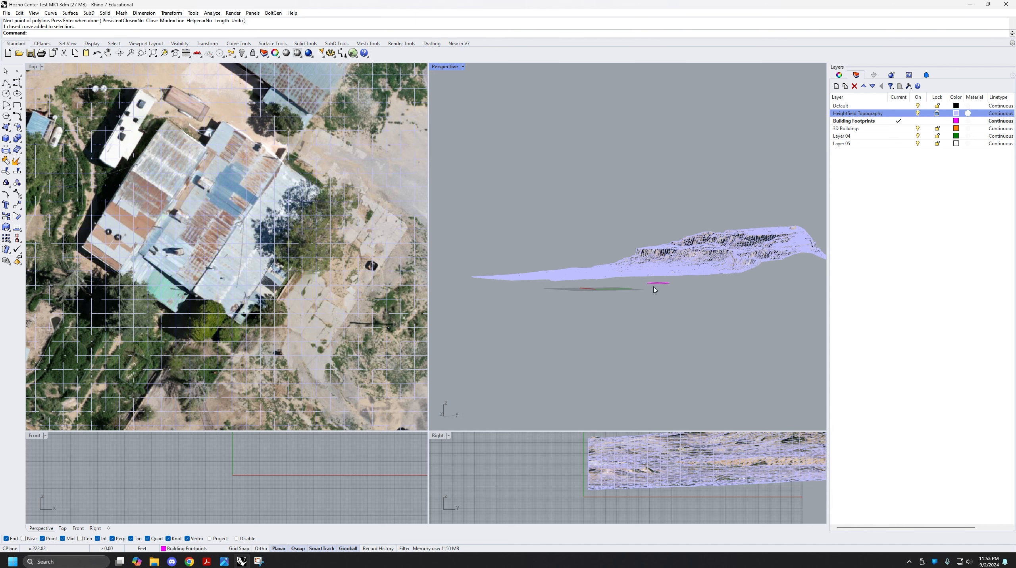
Project the main building's footprint curve onto the construction plane with ProjectToCPlane, deleting the input objects.
click(657, 285)
right_drag(576, 318, 684, 324)
click(683, 329)
right_drag(684, 290, 629, 314)
scroll(638, 289, up, 3)
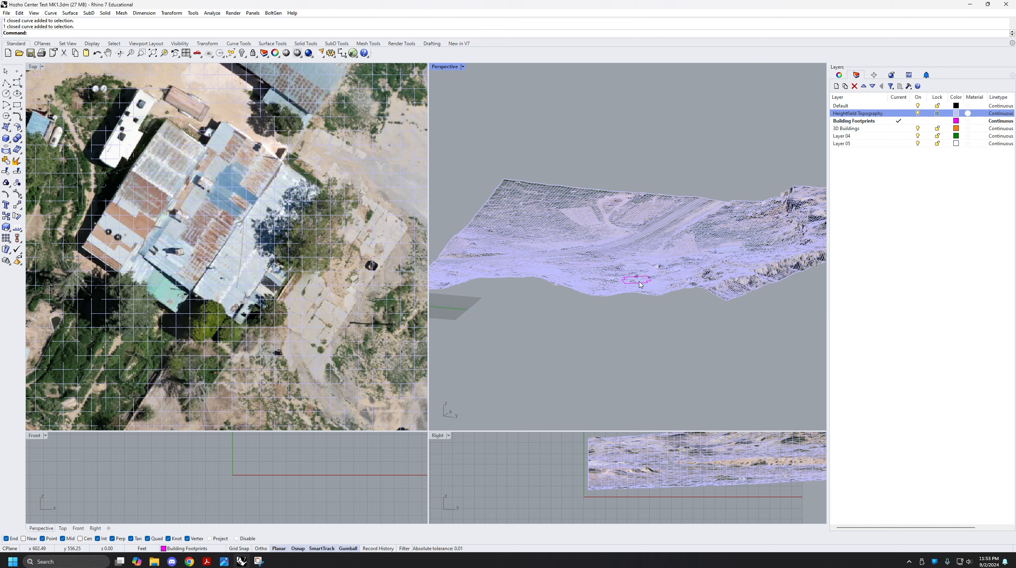
click(640, 282)
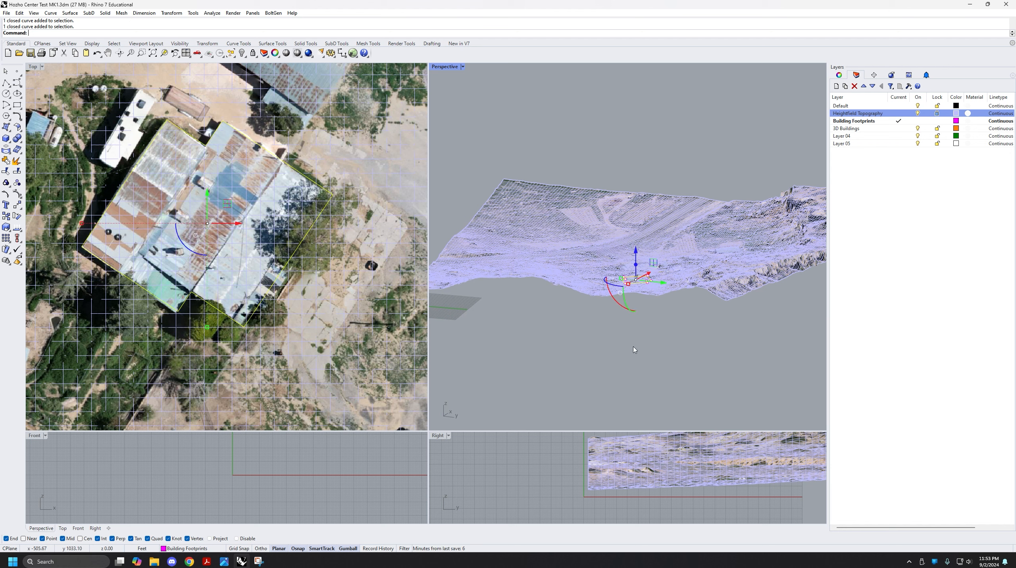
text(ProjectToCPlane)
key(Return)
scroll(632, 281, up, 5)
scroll(631, 279, up, 4)
right_drag(601, 372, 597, 352)
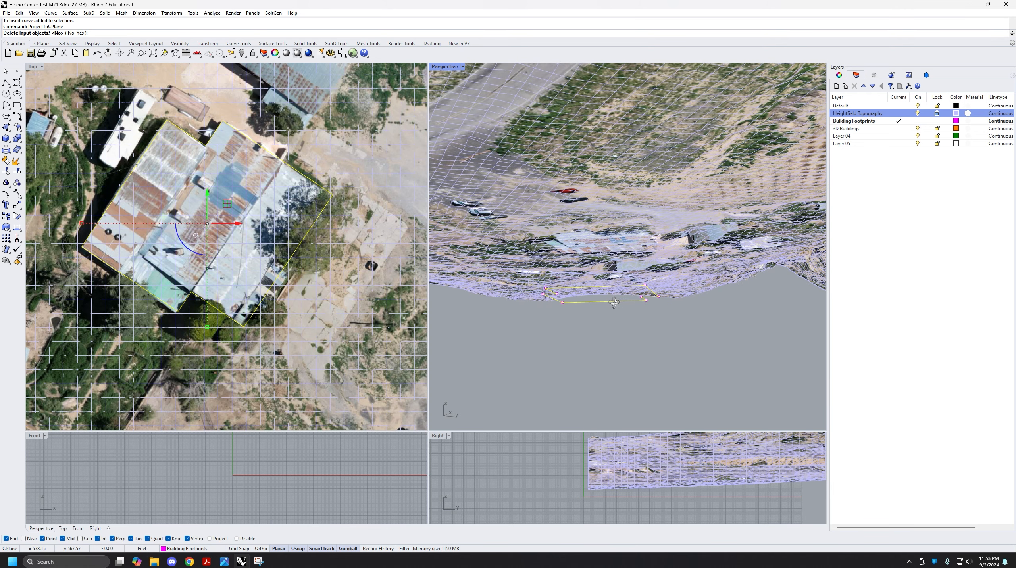
click(80, 33)
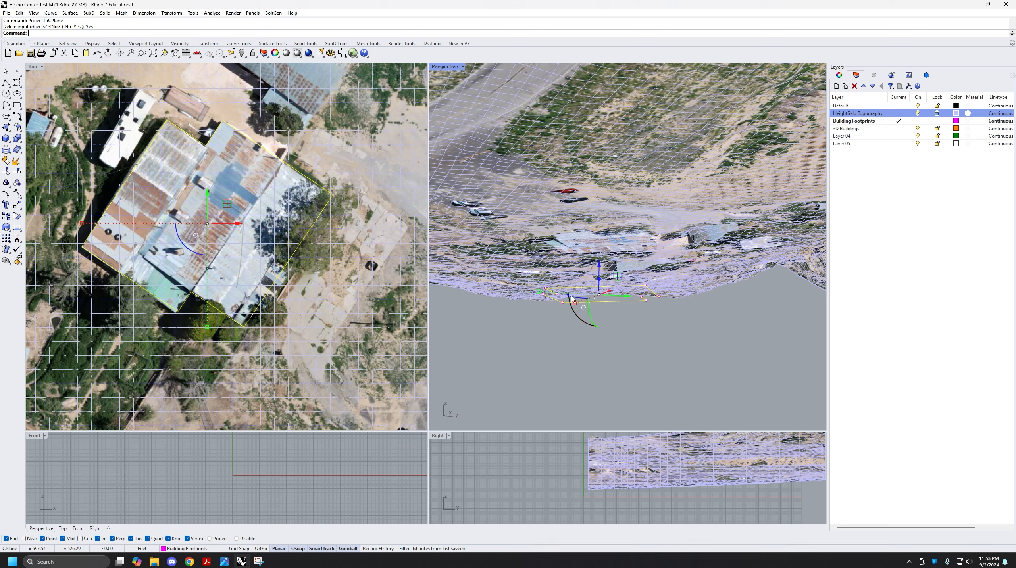
Examine the projected footprint's position beneath the terrain from several angles in the perspective view.
scroll(591, 301, down, 3)
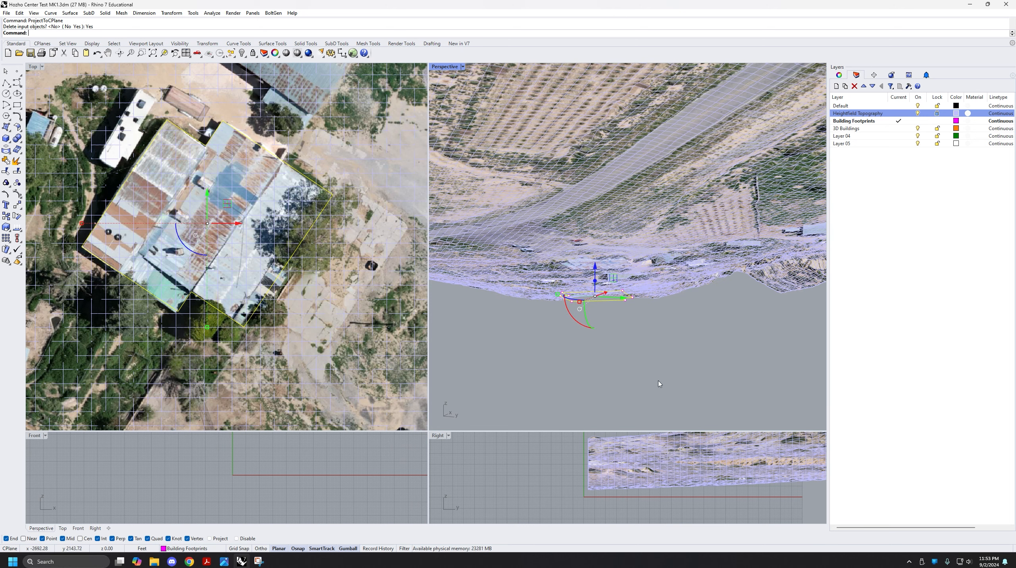
mouse_move(627, 324)
right_down()
mouse_move(642, 319)
mouse_move(626, 339)
mouse_move(623, 307)
right_up()
right_drag(640, 344, 657, 275)
right_drag(664, 328, 625, 352)
click(622, 351)
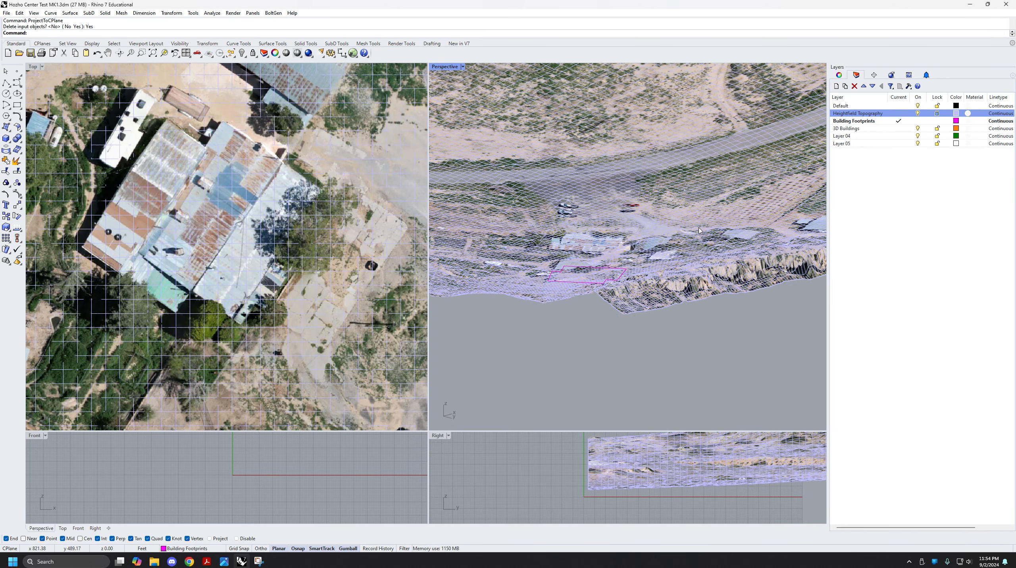
right_drag(543, 295, 581, 302)
Select the main building's footprint and open its BoxEdit settings at the Z position value.
click(585, 285)
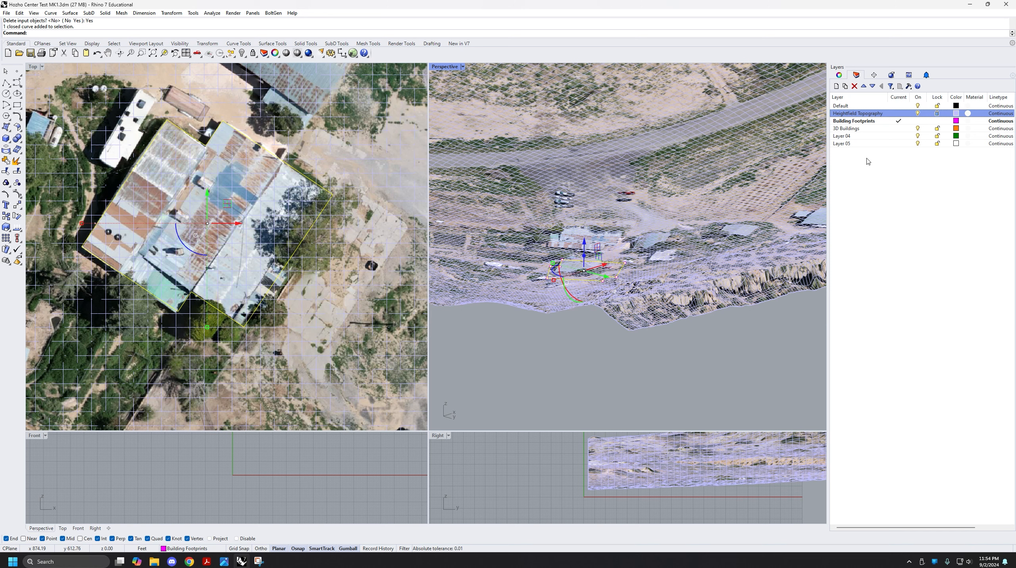
click(1012, 77)
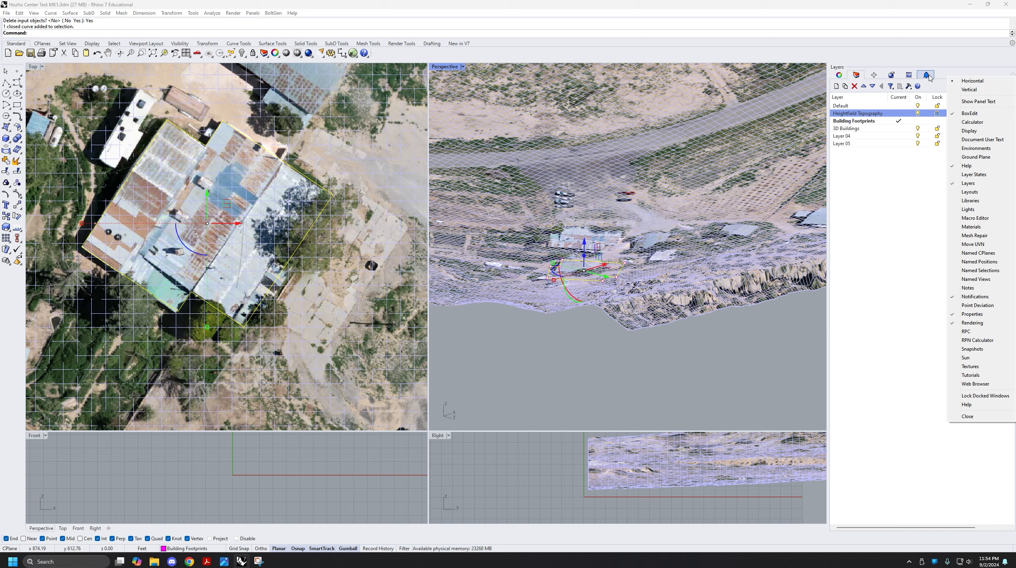
click(874, 76)
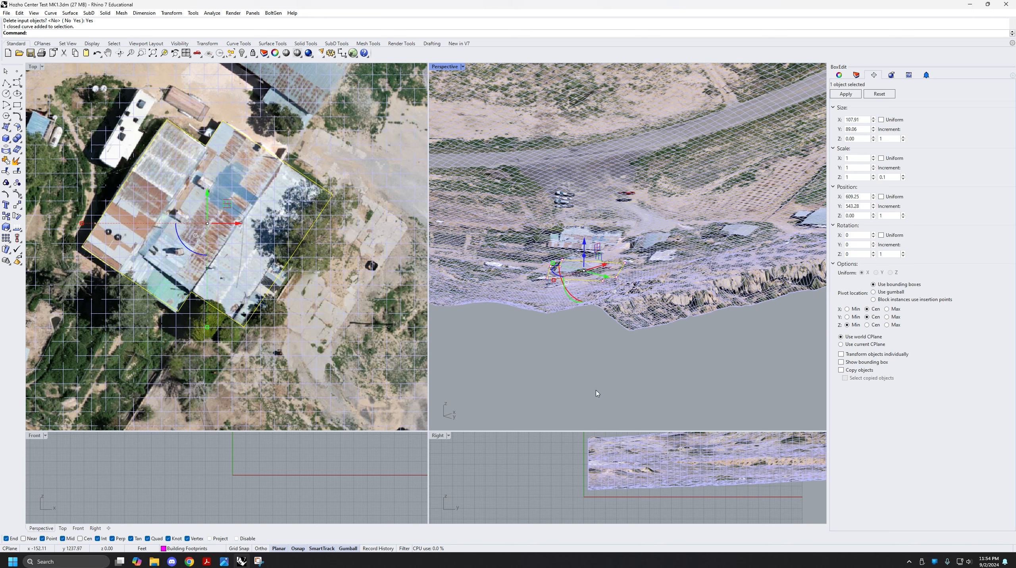
scroll(591, 392, up, 1)
text(BoxEdit)
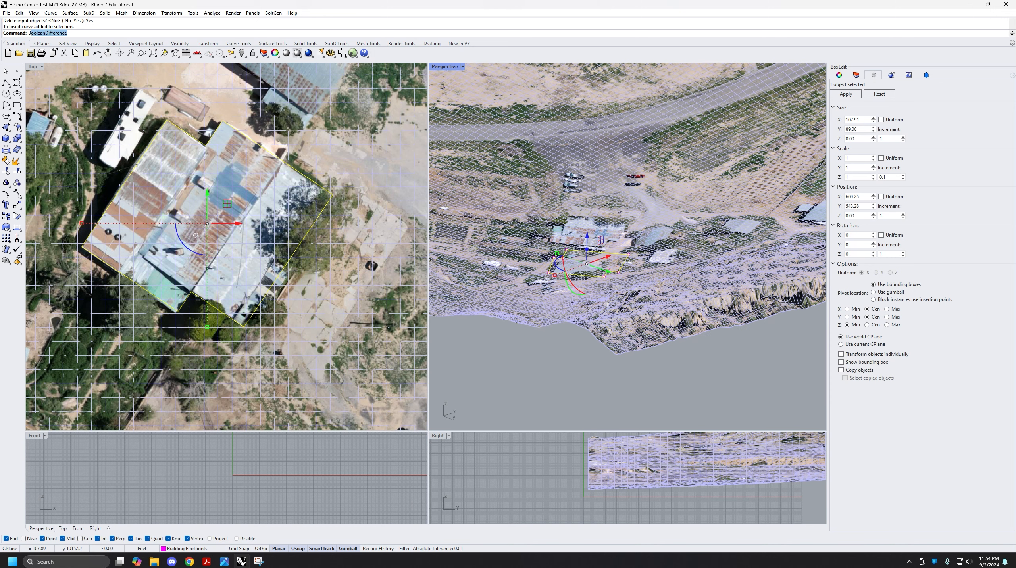
key(Return)
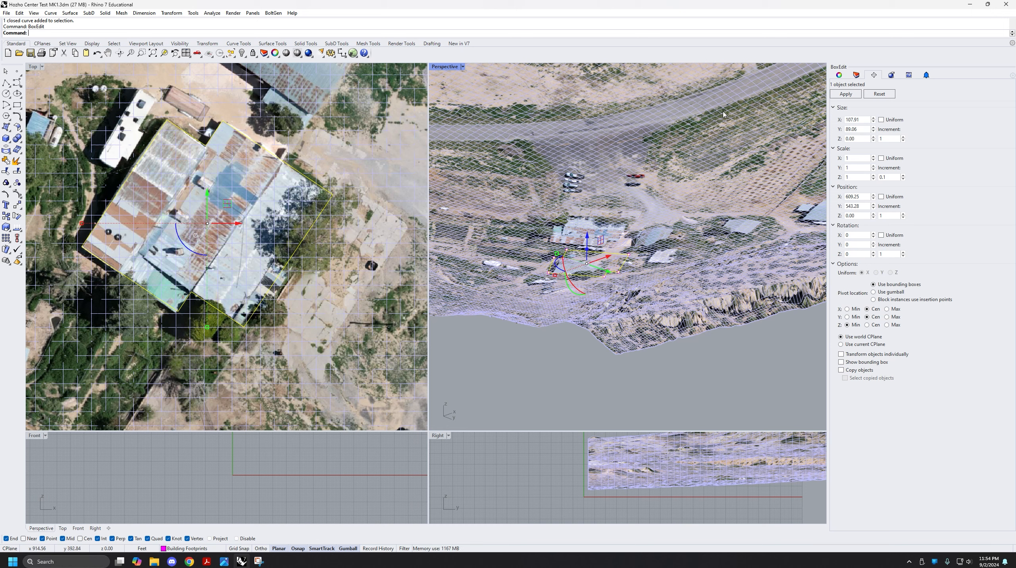
right_drag(681, 236, 661, 236)
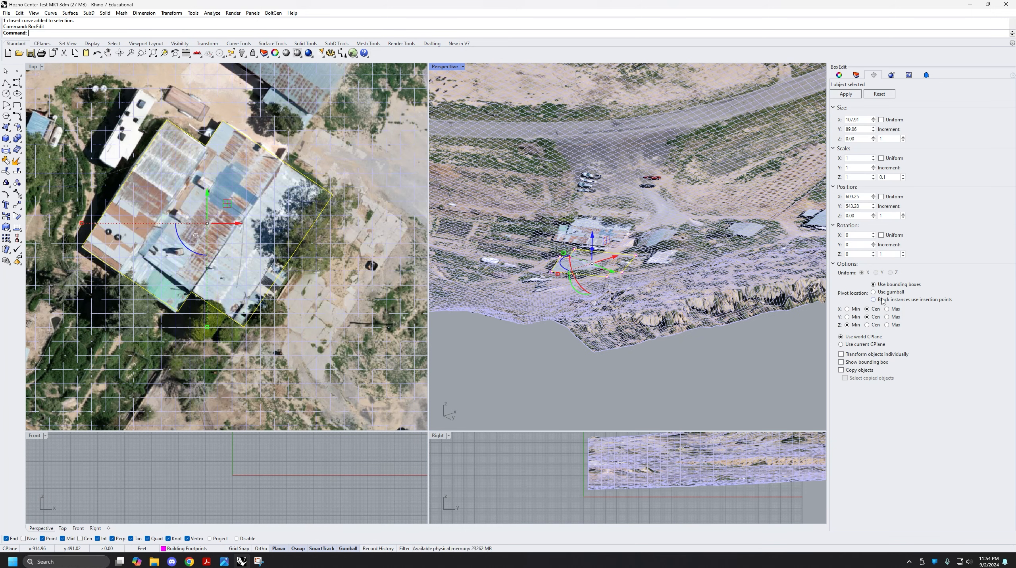
right_drag(751, 324, 773, 309)
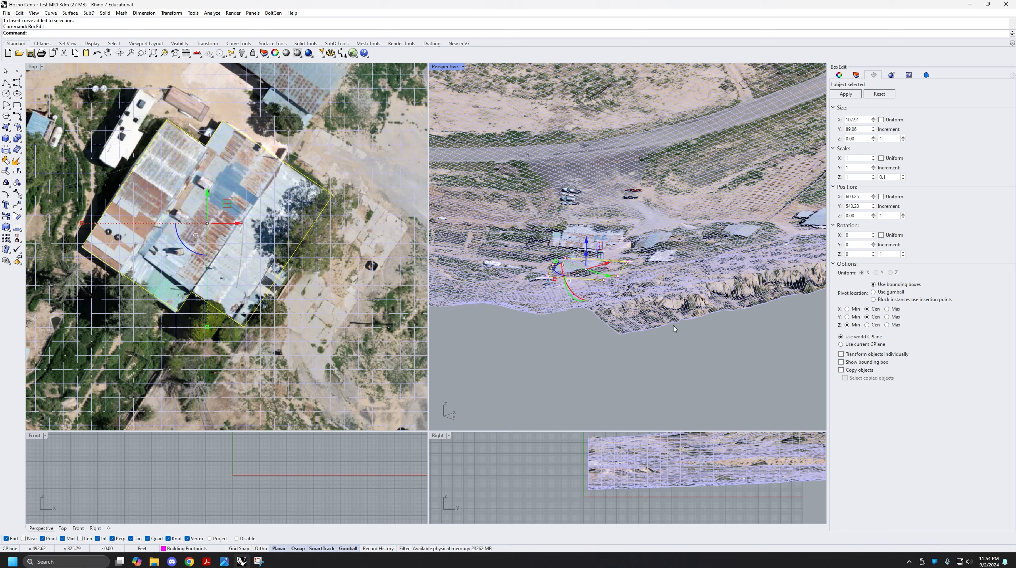
right_drag(692, 324, 690, 314)
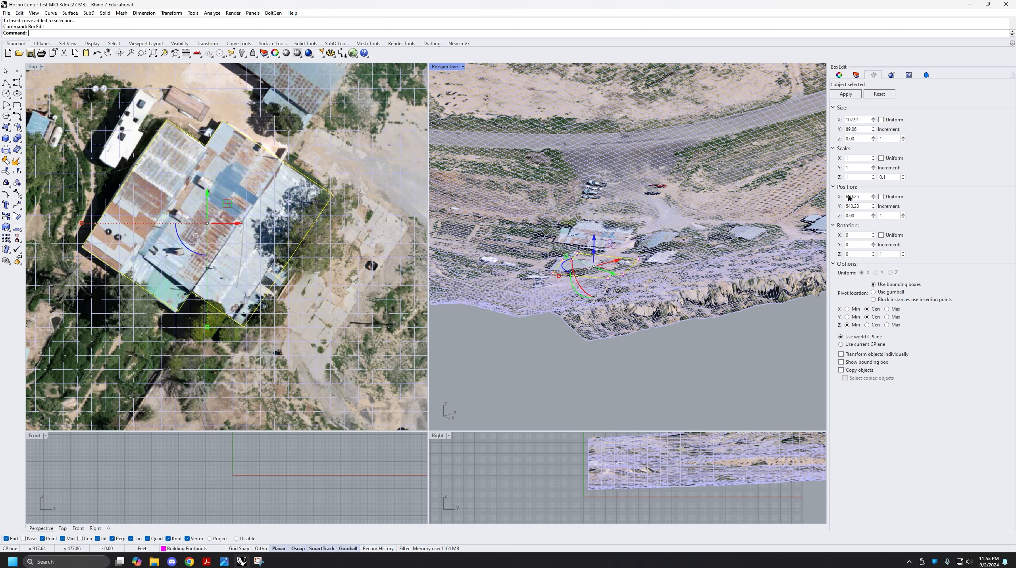
double_click(848, 216)
right_drag(613, 271, 596, 258)
right_drag(574, 297, 607, 202)
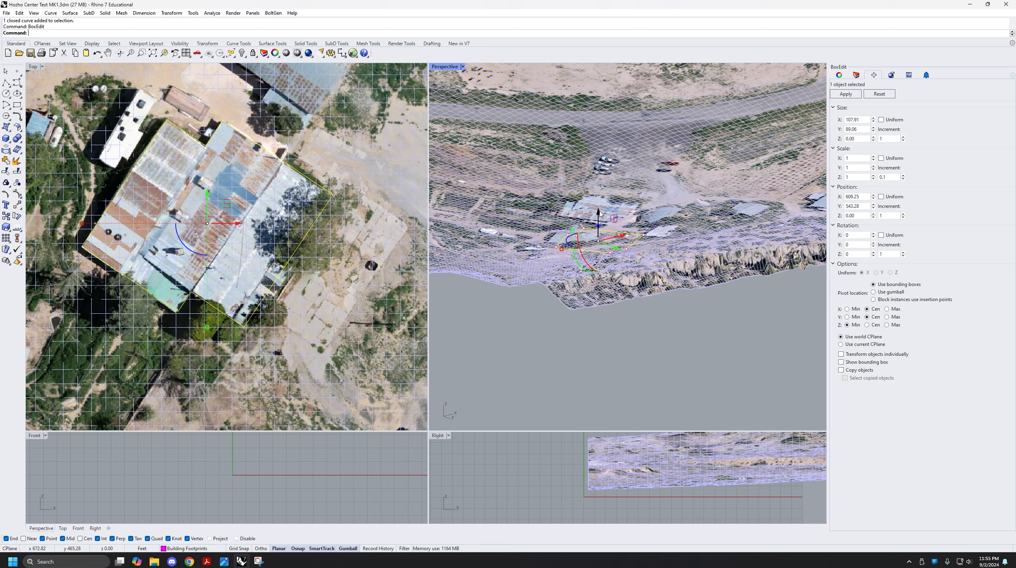
Move the footprint straight down to a Z position of about -150 ft, and set its Z position back to 0.
drag(600, 214, 598, 346)
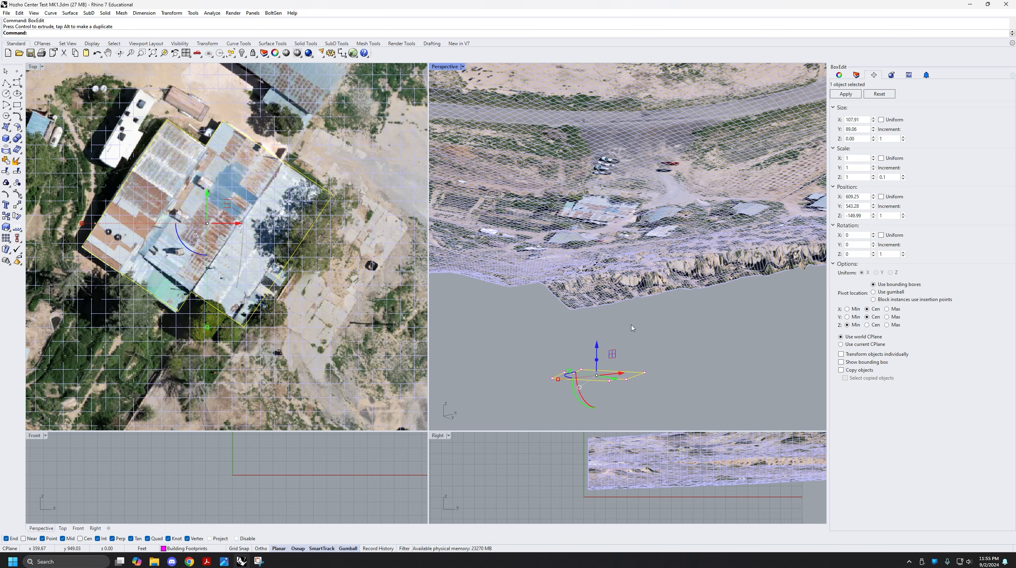
click(851, 216)
key(BackSpace)
text(0)
key(Return)
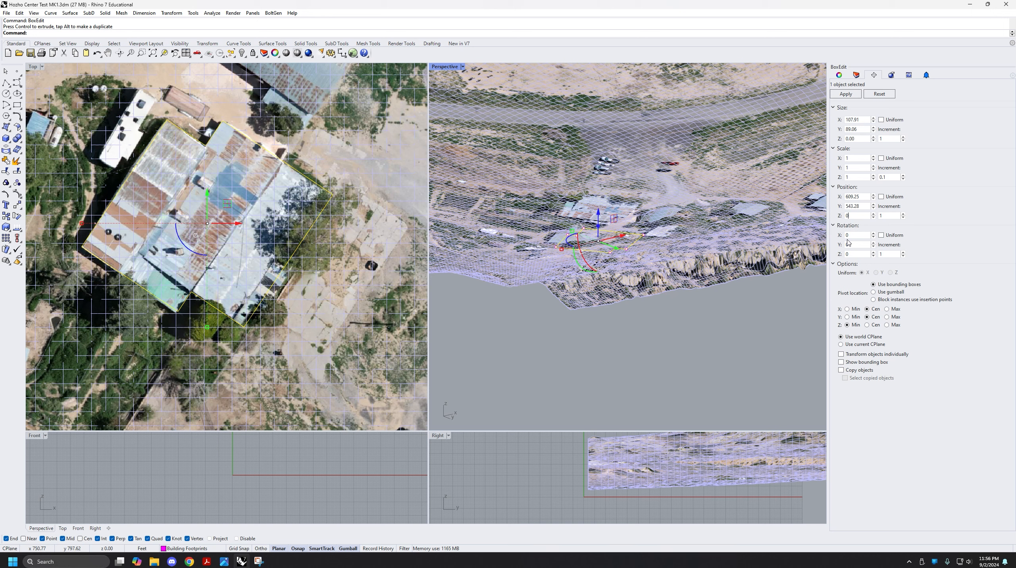
Show the properties in place of BoxEdit and examine the footprint beneath the terrain from below and above.
right_drag(623, 277, 652, 288)
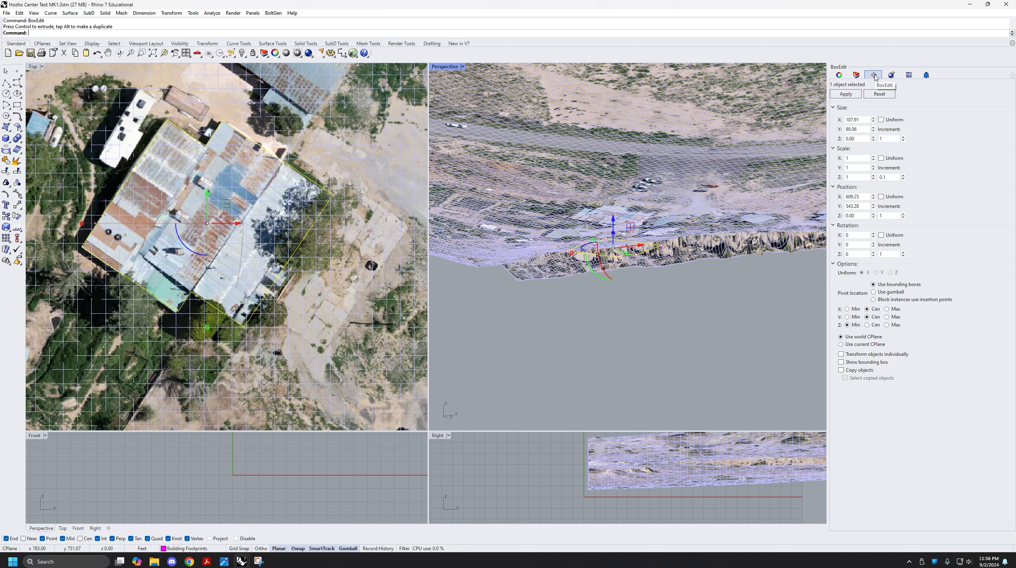
click(838, 75)
click(622, 313)
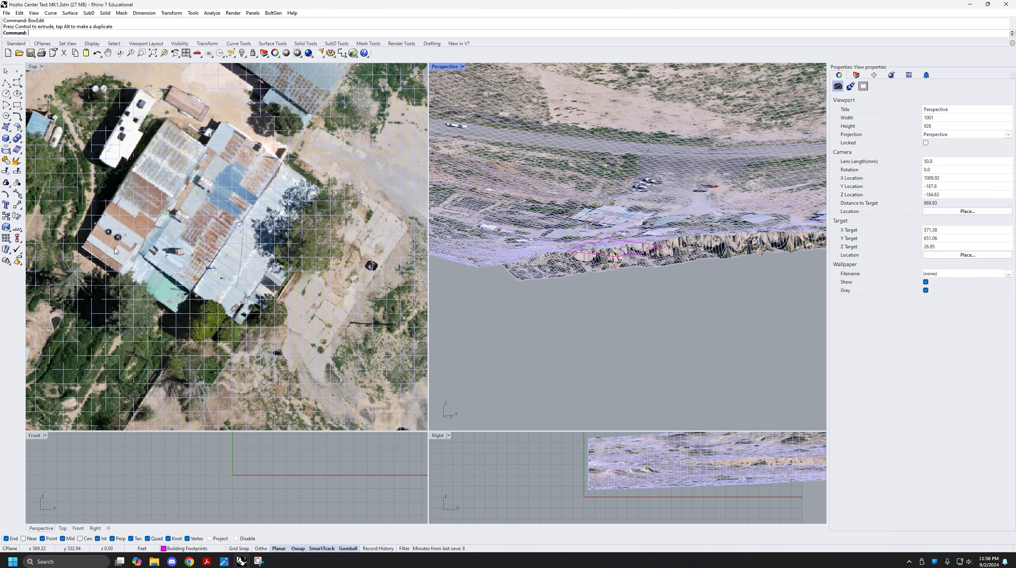
right_drag(92, 247, 95, 251)
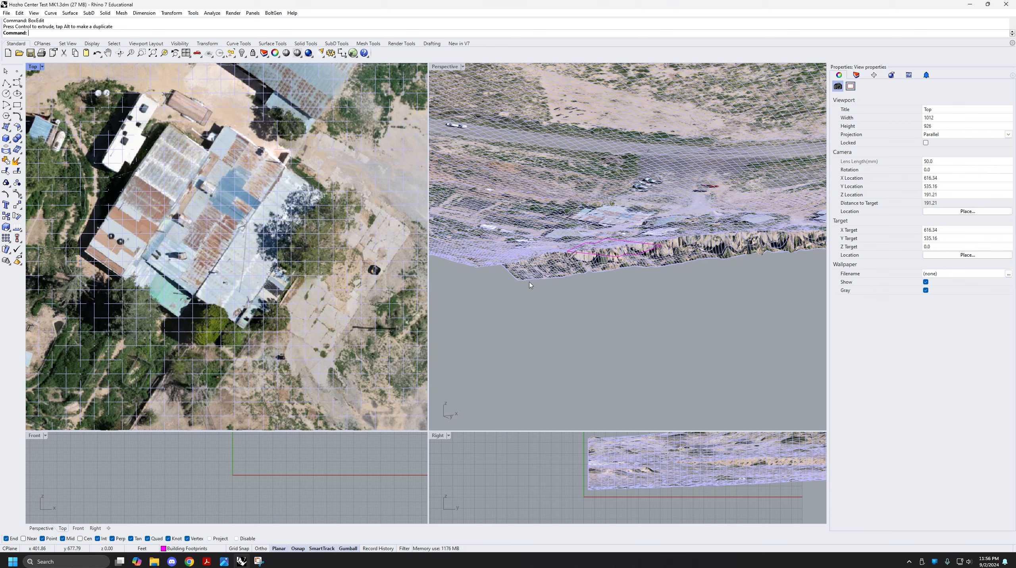
right_drag(601, 283, 682, 262)
click(673, 246)
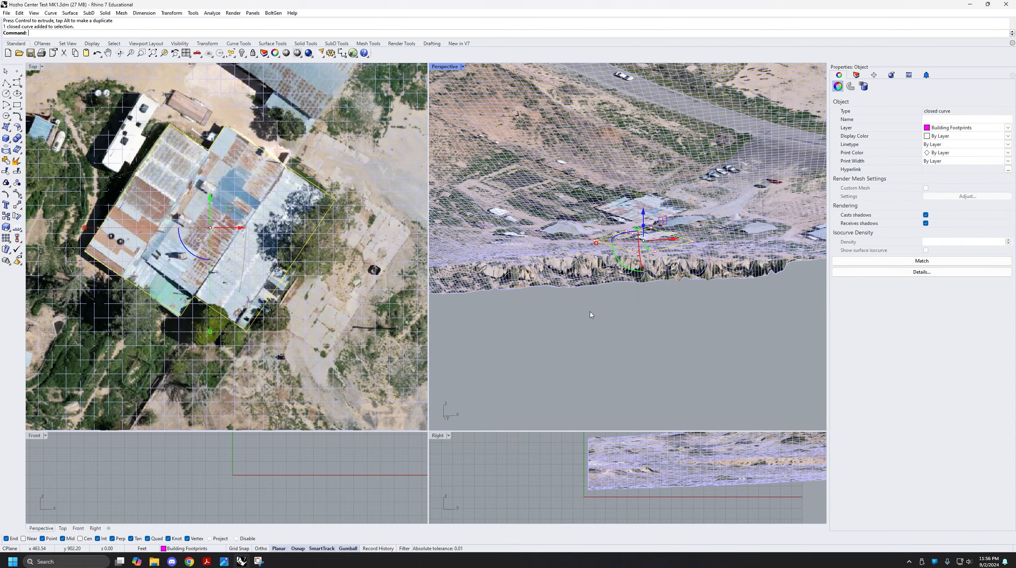
scroll(643, 237, up, 3)
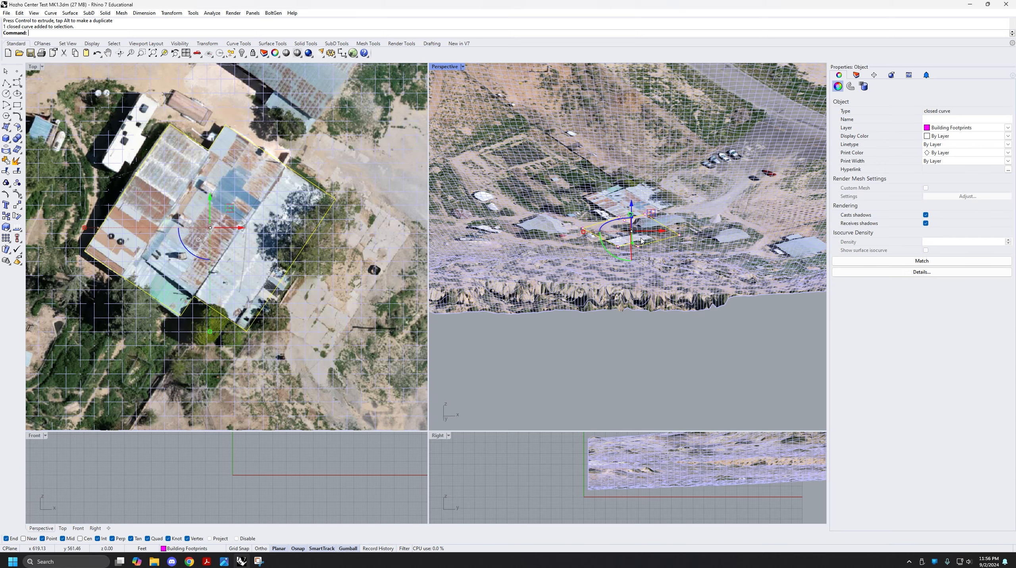
right_drag(641, 240, 639, 202)
key(Escape)
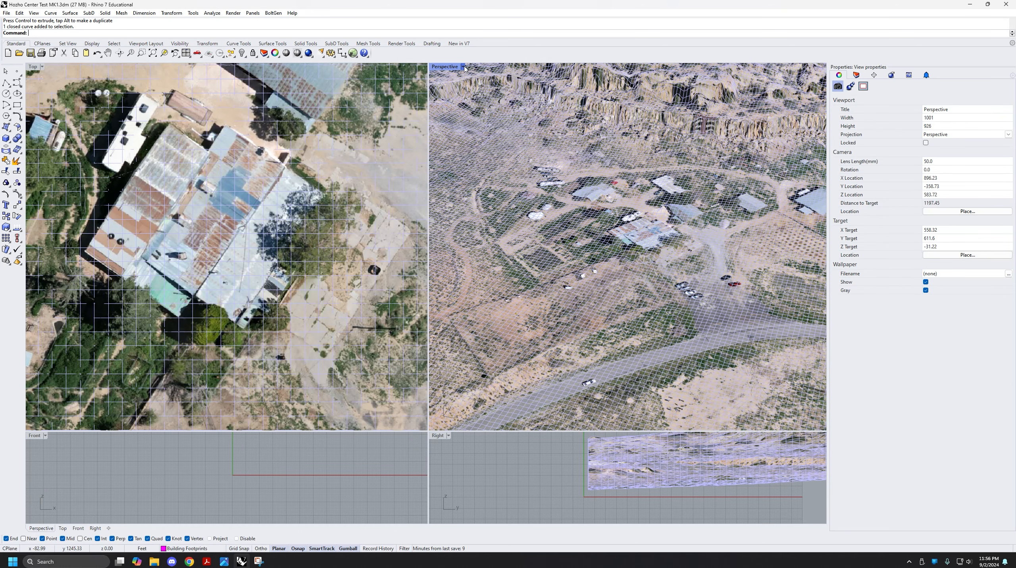
Set the Perspective viewport's display mode to Ghosted and check the terrain around the main building's site.
click(463, 66)
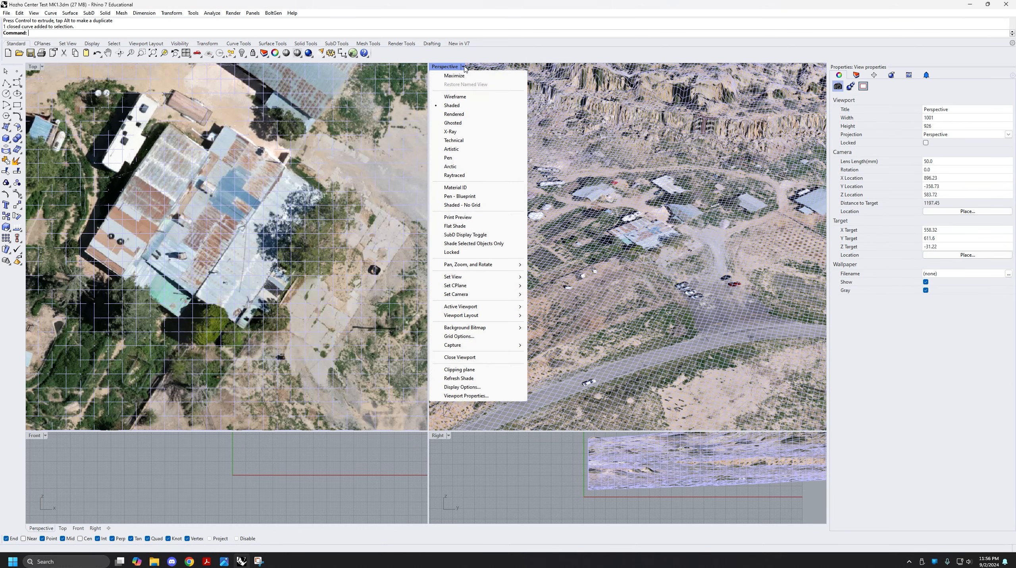
click(473, 123)
right_drag(513, 204, 502, 290)
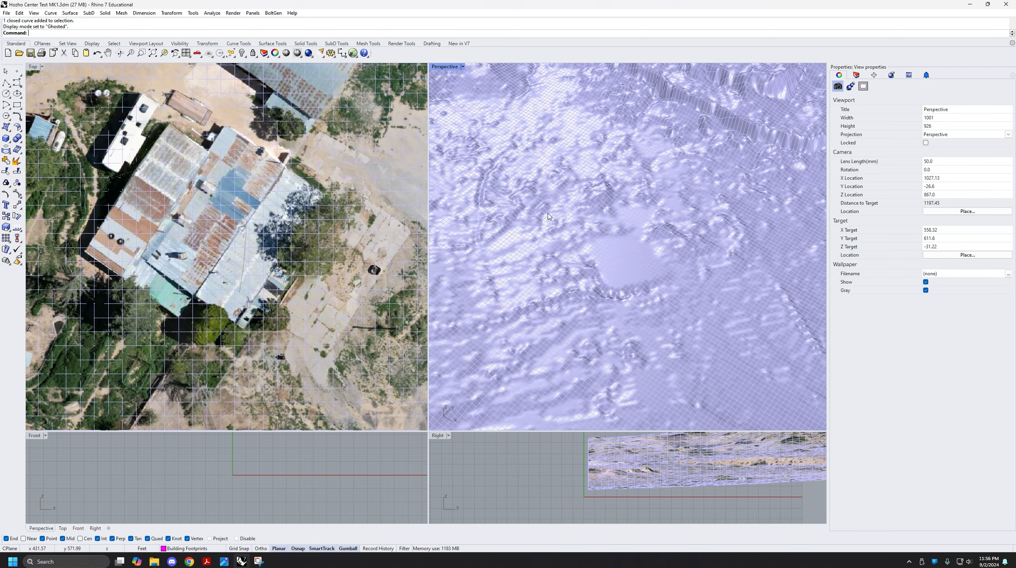
right_drag(646, 269, 565, 186)
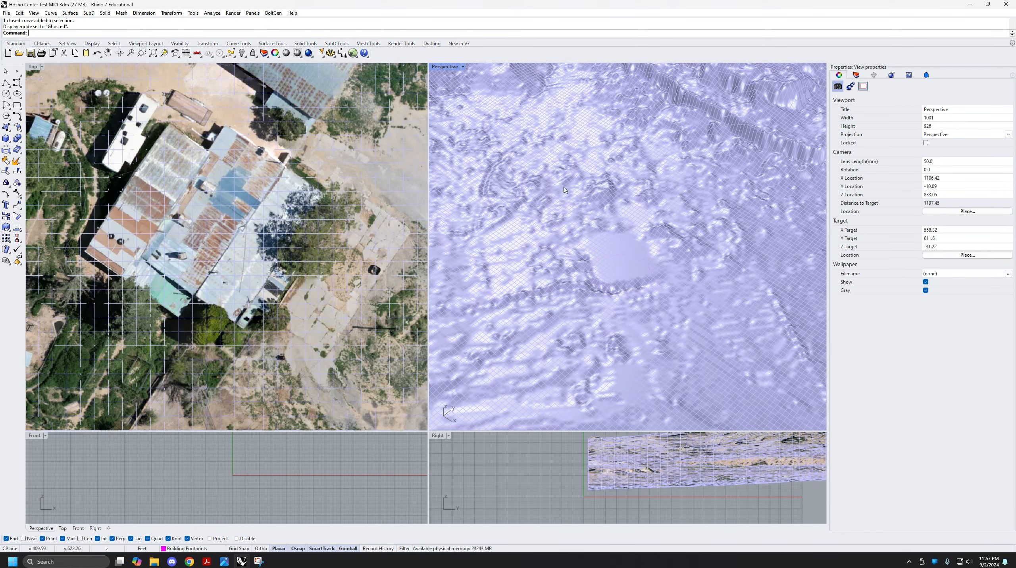
right_drag(651, 233, 629, 274)
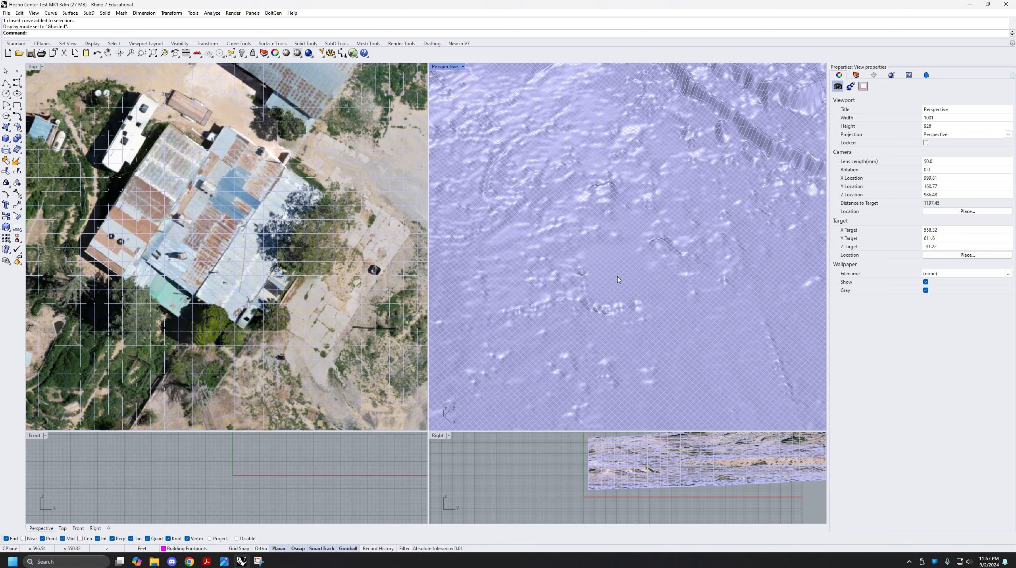
right_drag(619, 280, 634, 250)
scroll(597, 255, up, 4)
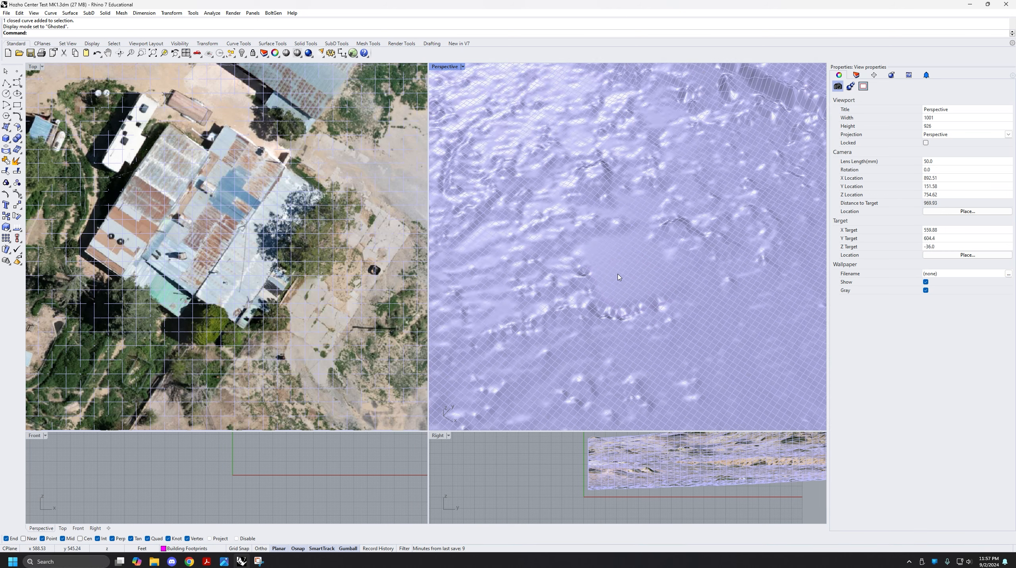
Select the main building's footprint beneath the terrain and look up the building's heights in the Rhino Workshop_Graphic 1.jpg reference image.
scroll(565, 252, up, 3)
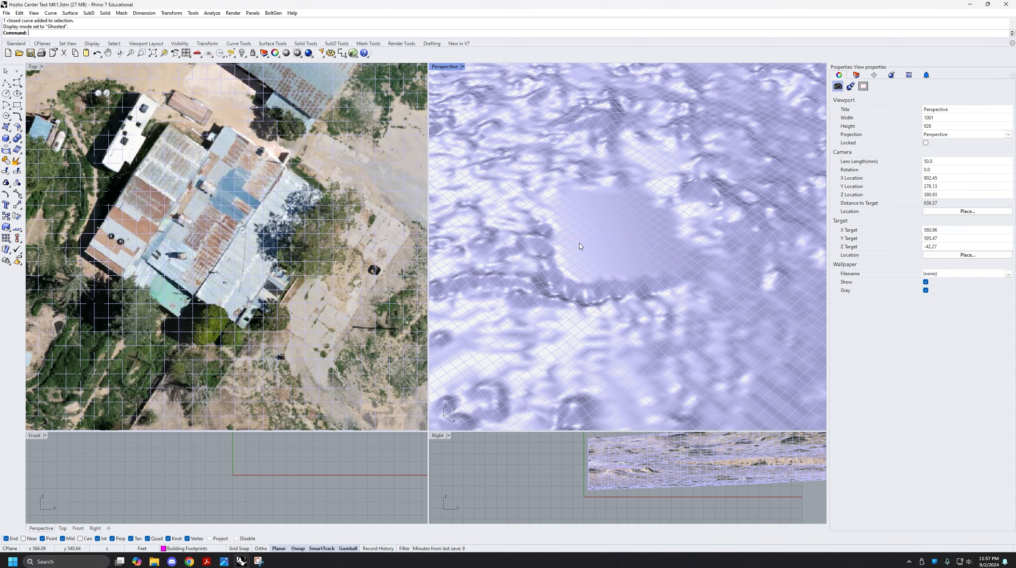
scroll(639, 258, down, 2)
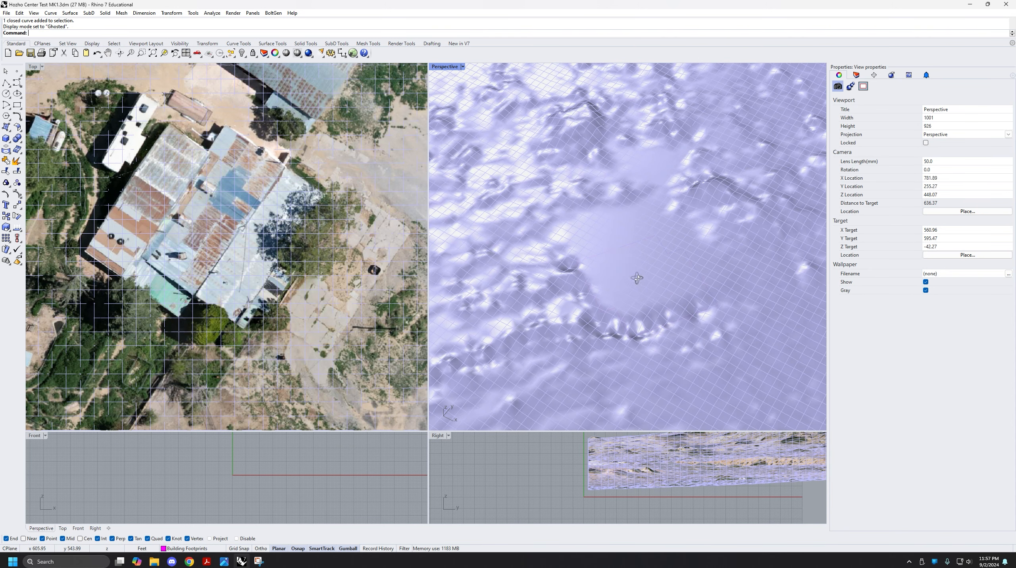
click(618, 252)
scroll(618, 263, up, 1)
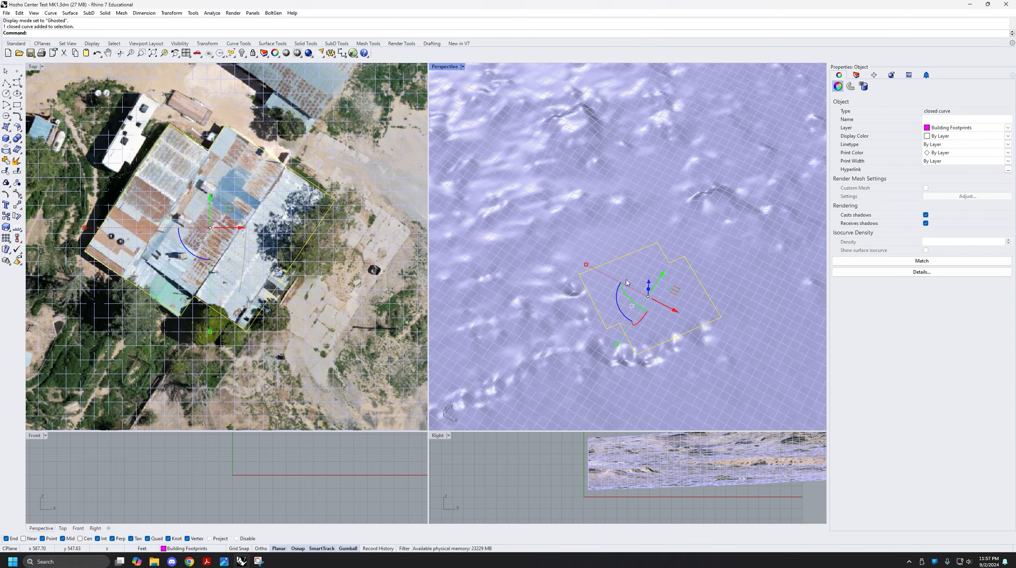
scroll(623, 271, up, 1)
scroll(672, 242, down, 3)
right_drag(648, 298, 628, 263)
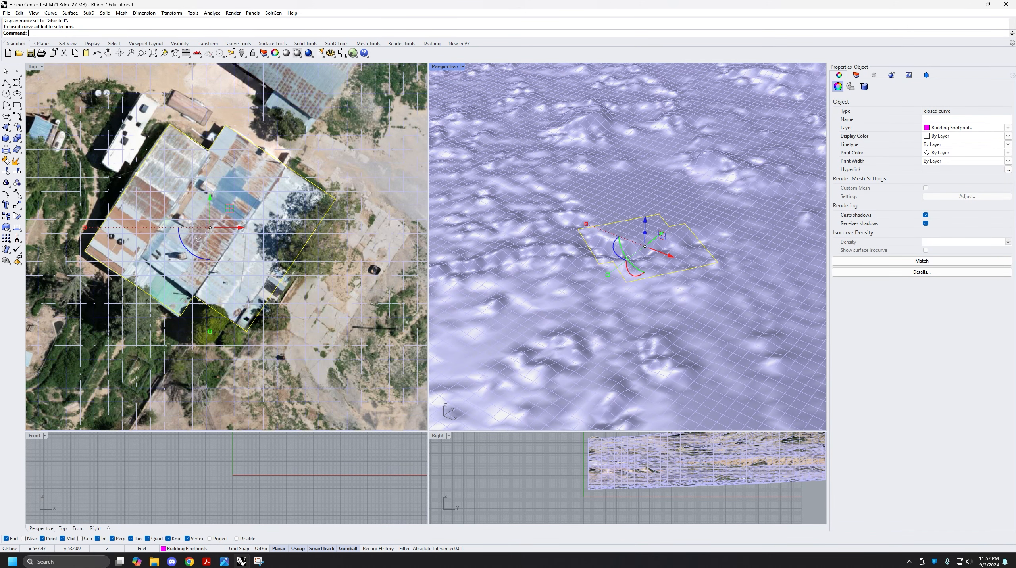
mouse_move(224, 562)
click(200, 495)
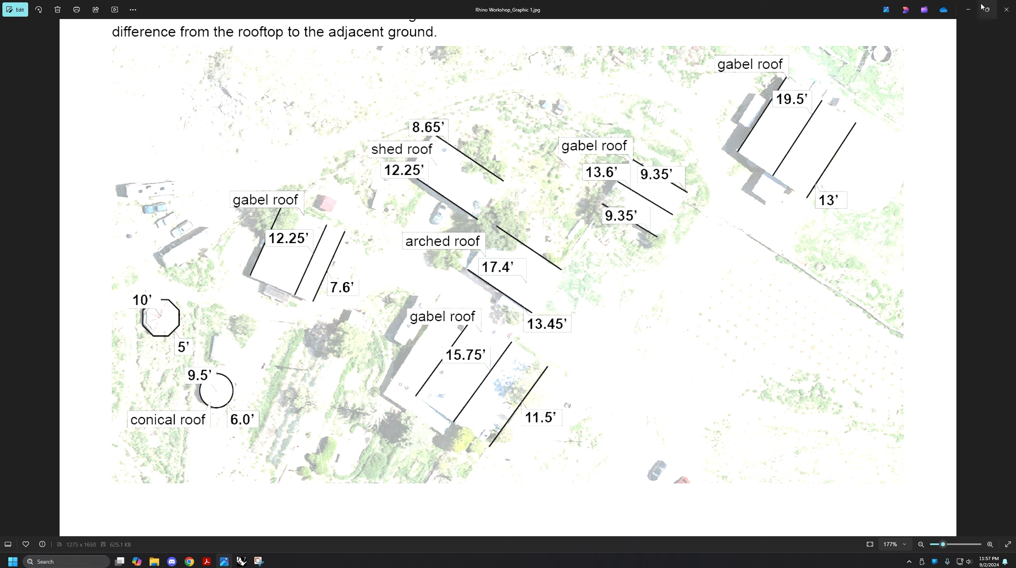
click(969, 9)
Extrude the selected main building footprint upward into a closed solid 11.5 ft high.
mouse_move(622, 296)
right_down()
mouse_move(628, 250)
mouse_move(626, 288)
mouse_move(635, 286)
right_up()
text(Ext)
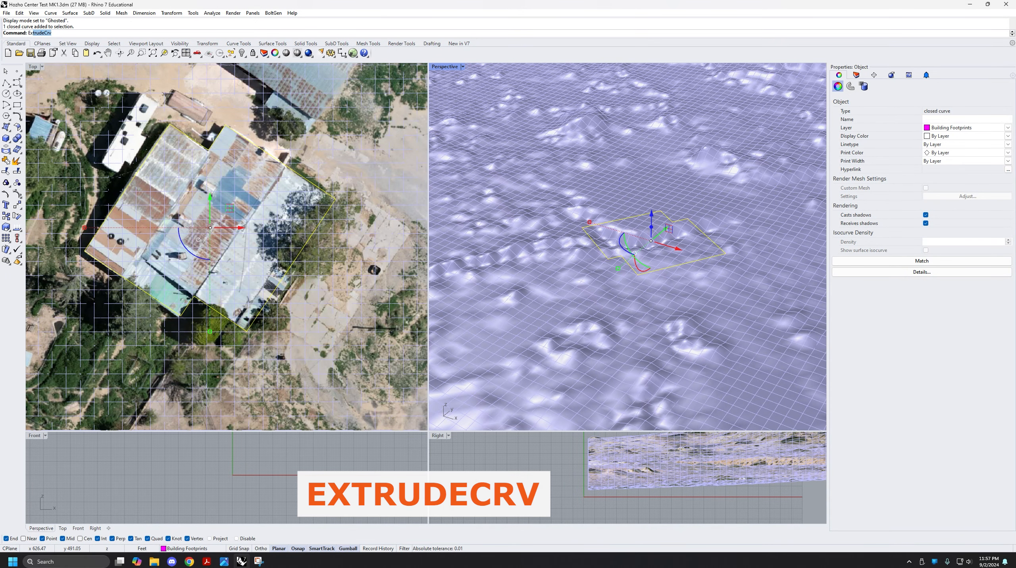
key(Return)
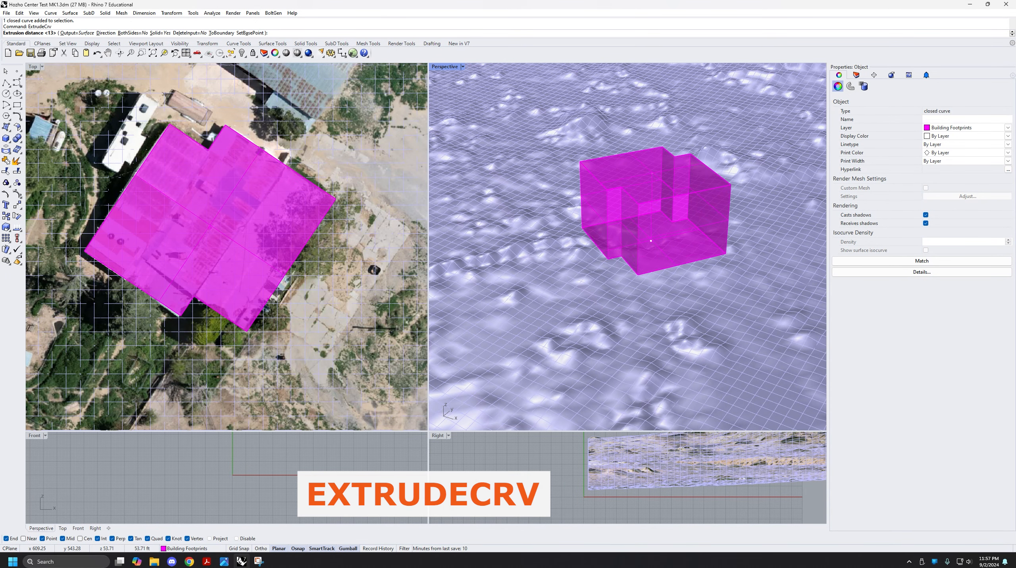
text(11.5)
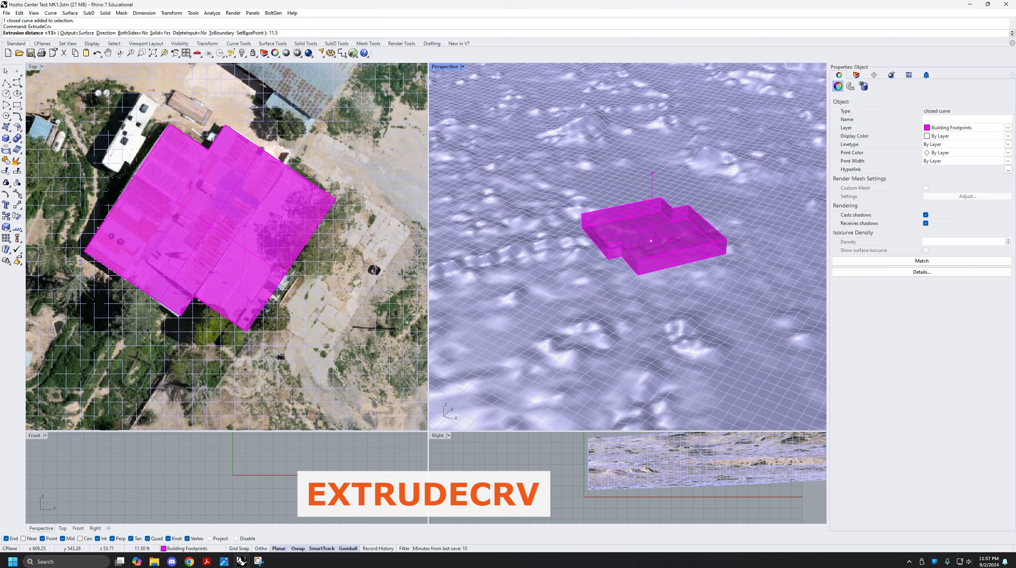
key(Return)
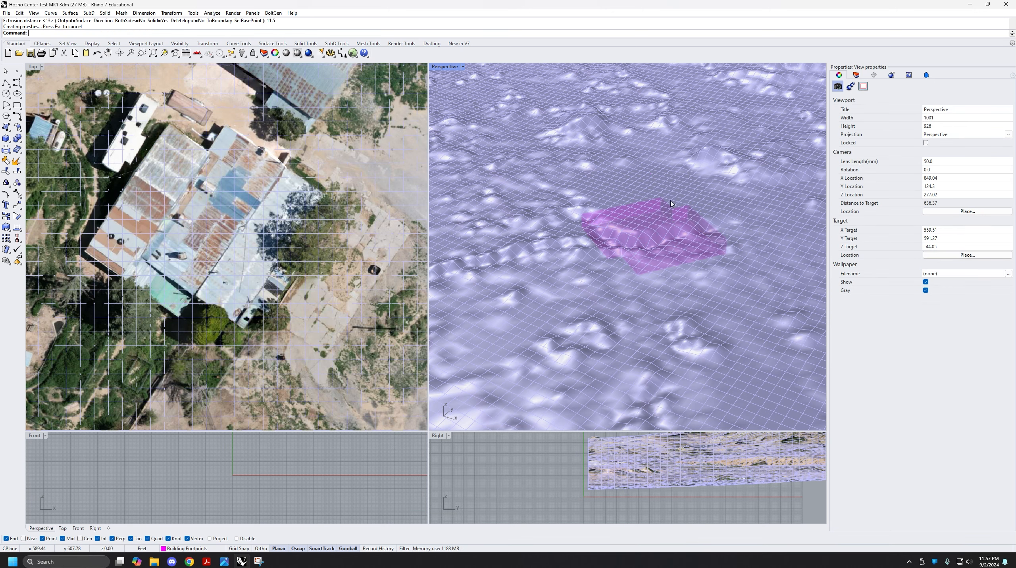
Select the extruded main building from below the terrain and assign it to the 3D Buildings layer.
right_drag(671, 200, 657, 182)
click(647, 179)
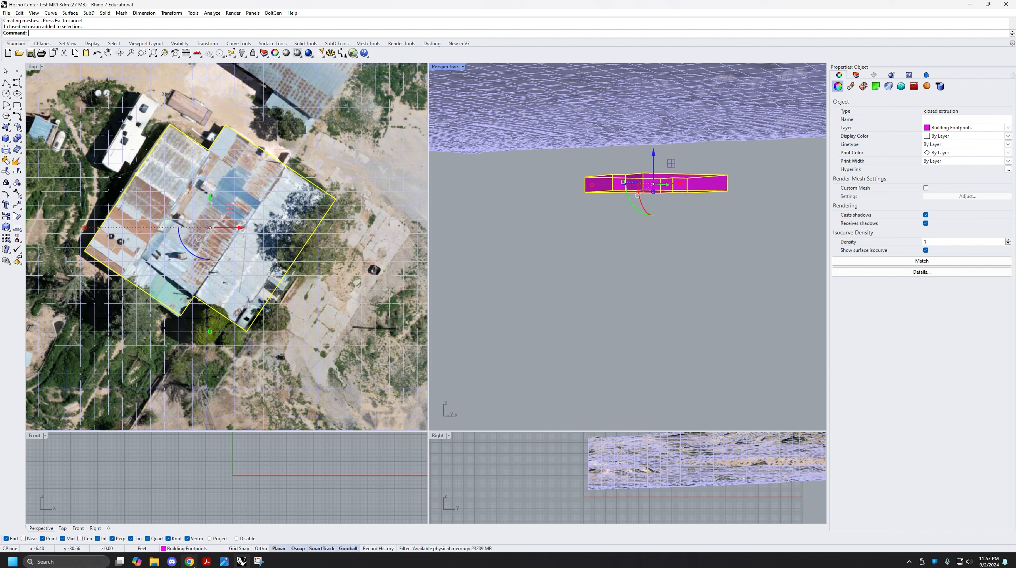
click(185, 548)
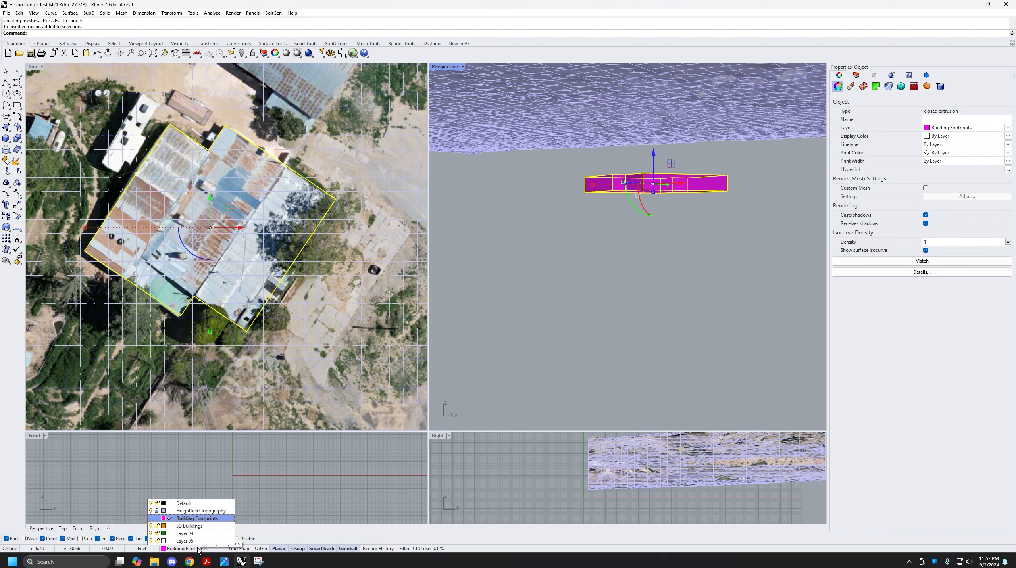
click(197, 527)
Move the extruded building straight up until its base sits on the terrain surface, and fine-tune its height slightly.
right_drag(648, 139, 645, 208)
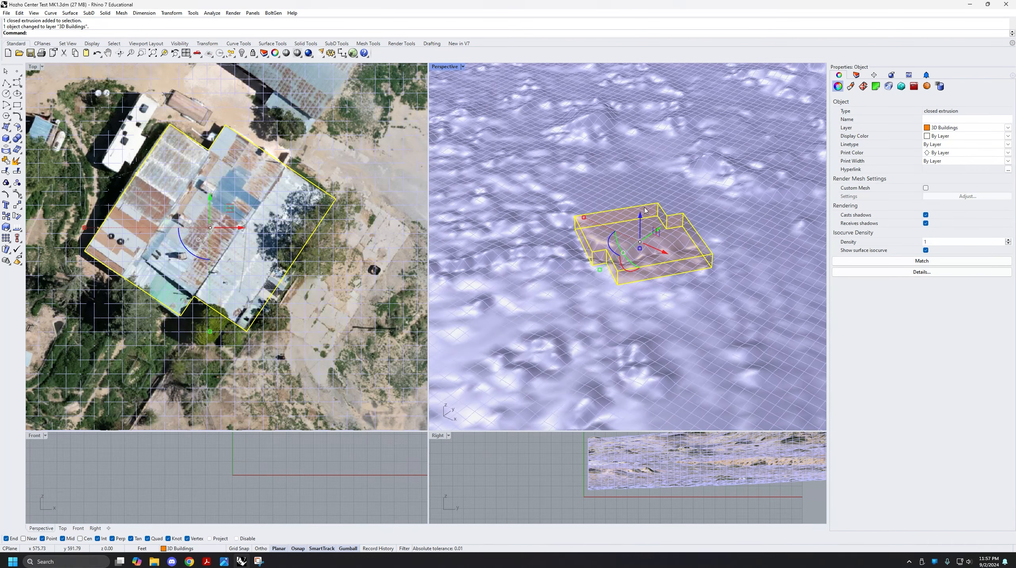
drag(644, 220, 659, 173)
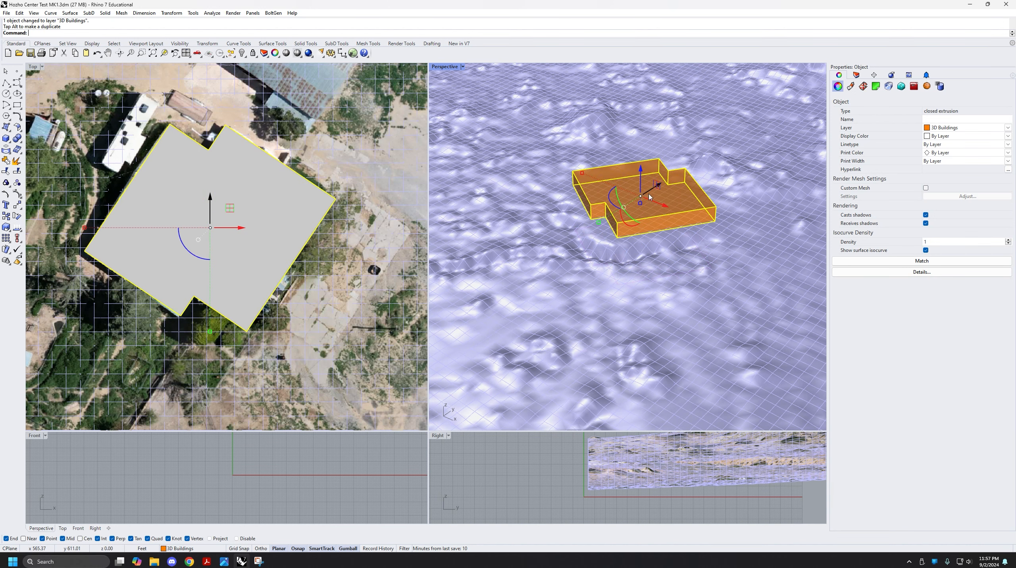
scroll(659, 174, up, 5)
mouse_move(658, 175)
right_down()
mouse_move(604, 205)
mouse_move(680, 253)
mouse_move(699, 251)
mouse_move(706, 292)
mouse_move(654, 296)
mouse_move(681, 274)
mouse_move(591, 311)
mouse_move(750, 249)
mouse_move(745, 270)
mouse_move(715, 278)
mouse_move(657, 183)
right_up()
scroll(751, 249, up, 6)
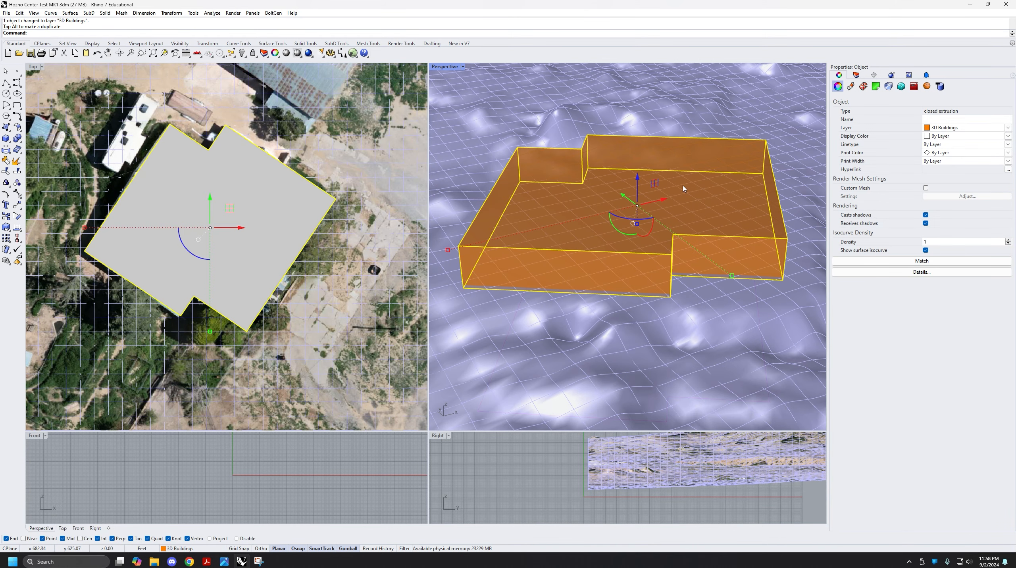
drag(638, 175, 639, 177)
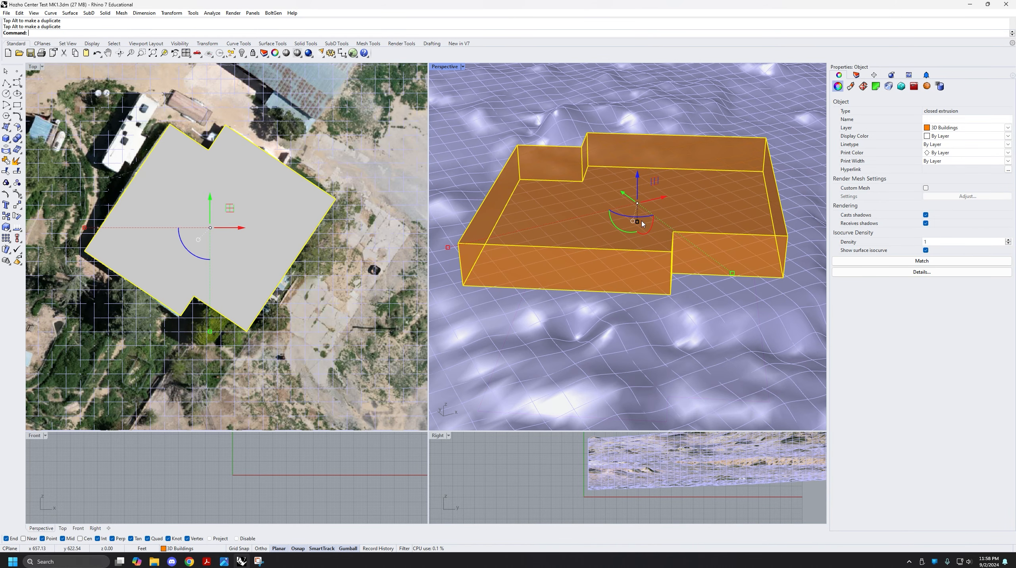
Examine how the extruded building's base edges and corners meet the terrain from several sides and from above.
scroll(705, 297, up, 7)
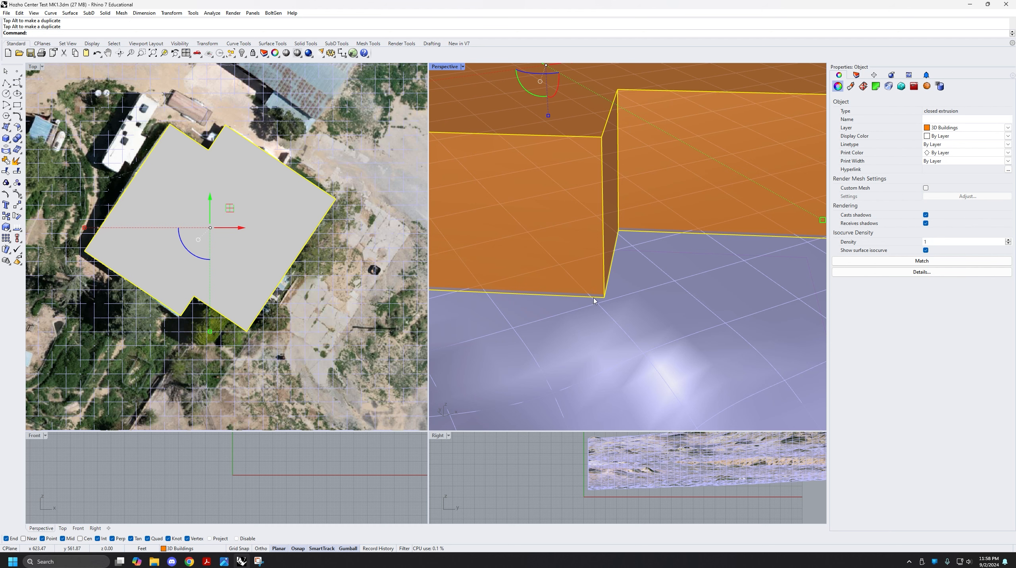
scroll(605, 302, down, 6)
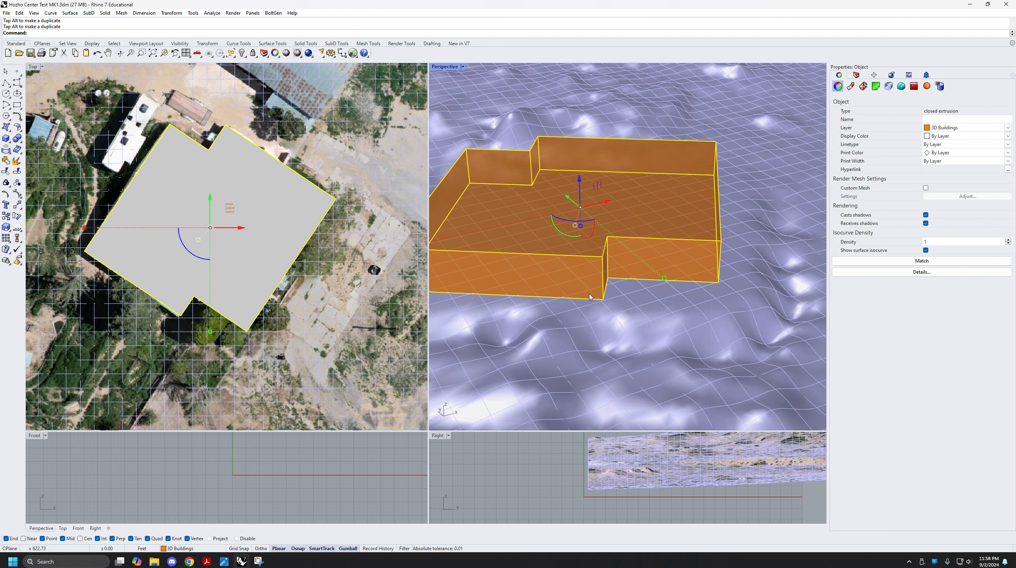
scroll(660, 284, up, 2)
mouse_move(661, 284)
right_down()
mouse_move(661, 240)
mouse_move(609, 229)
mouse_move(555, 250)
right_up()
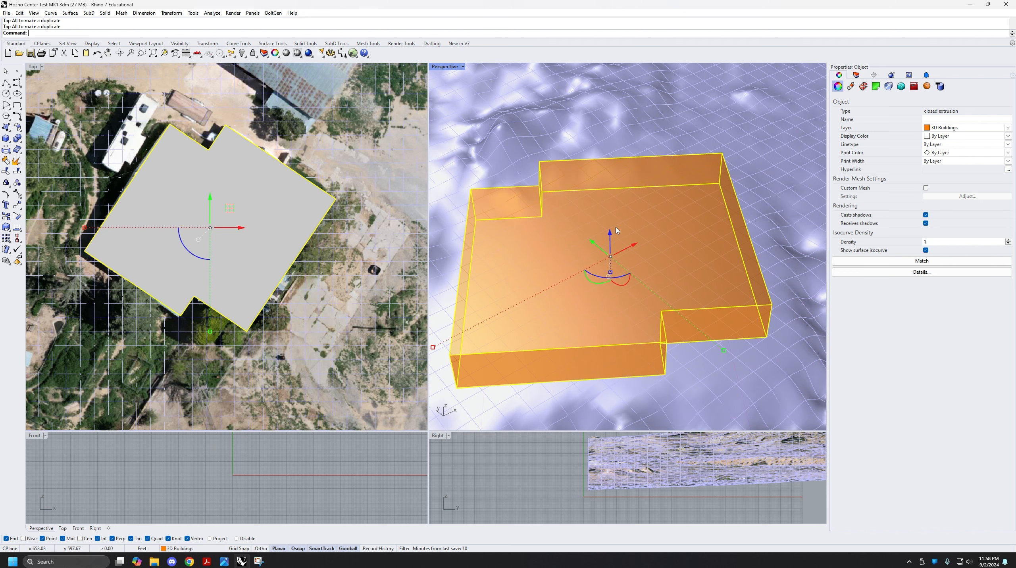
right_drag(616, 230, 544, 197)
mouse_move(524, 250)
shift+right_down()
mouse_move(705, 225)
mouse_move(560, 293)
shift+right_up()
scroll(560, 293, down, 3)
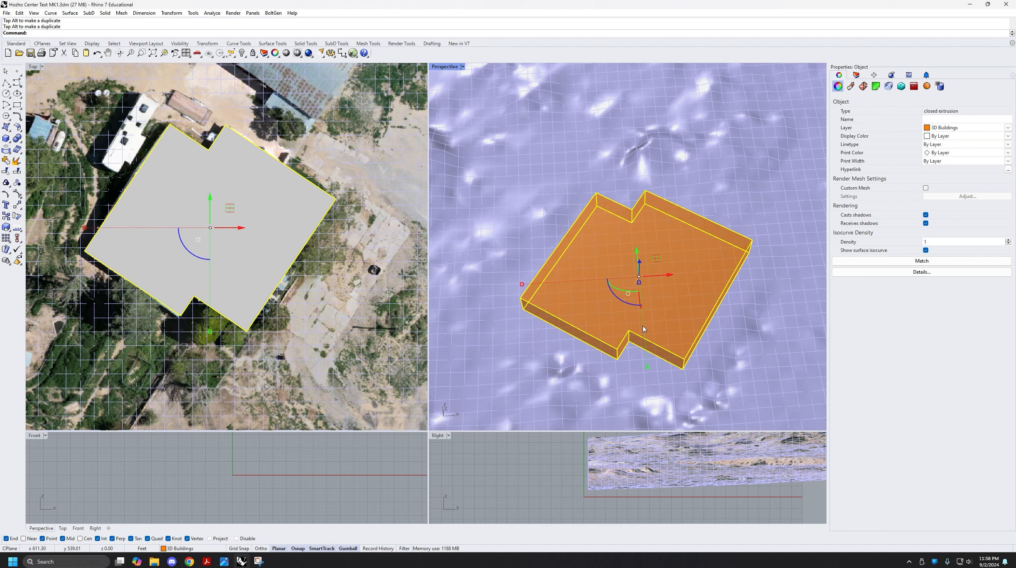
right_drag(649, 341, 672, 334)
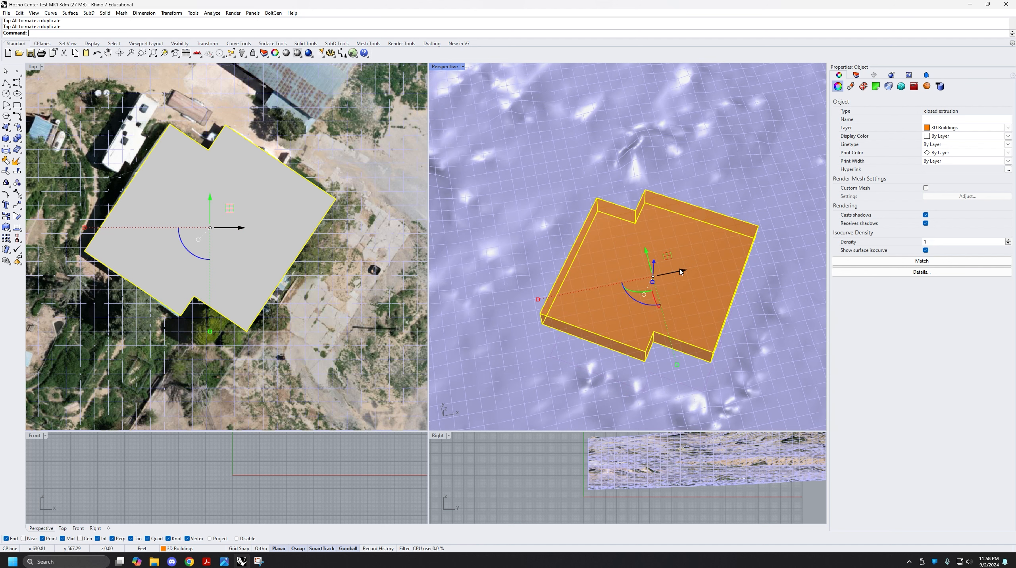
Delete the extruded main building from the terrain.
key(Delete)
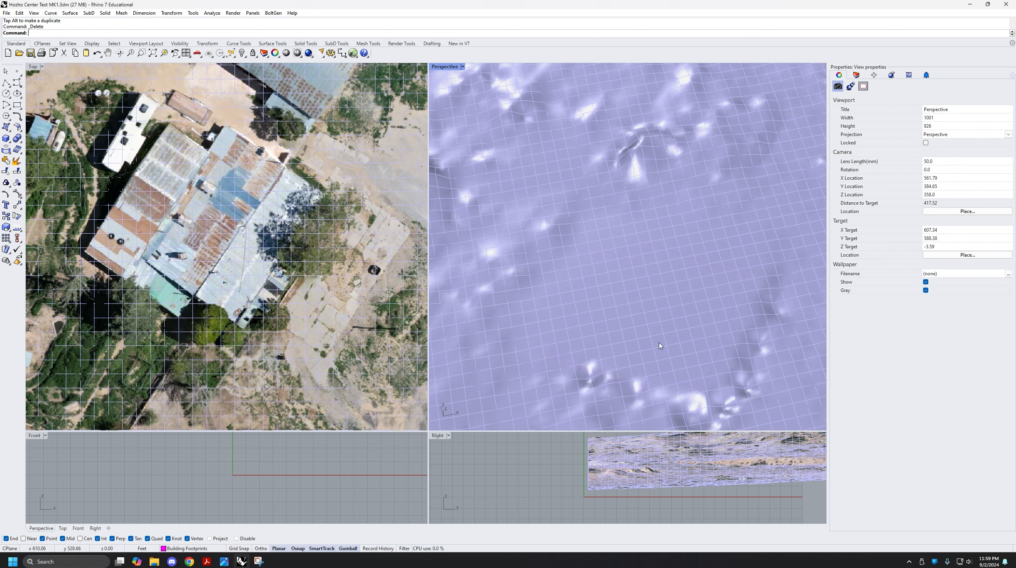
right_drag(622, 287, 594, 228)
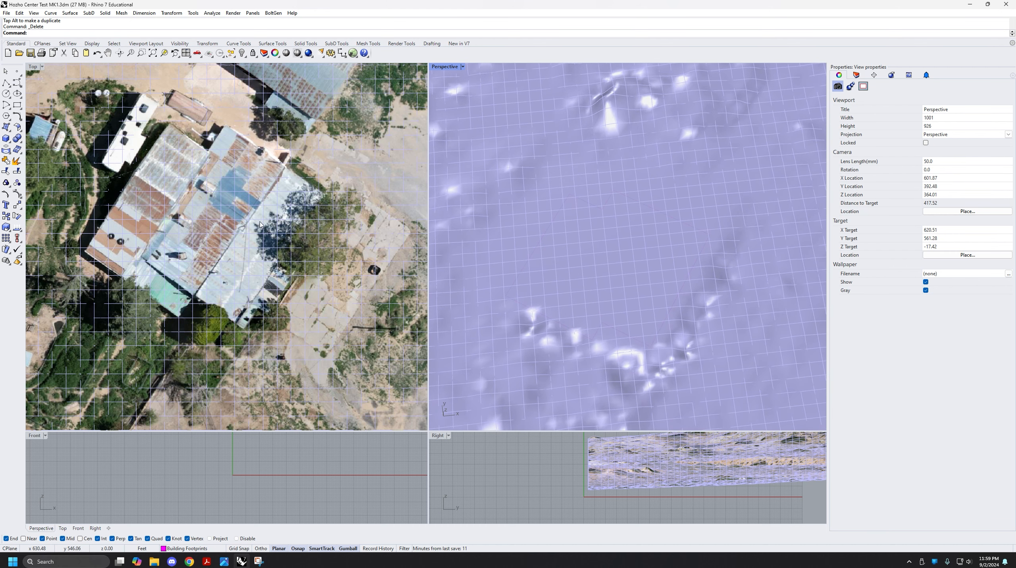
scroll(198, 283, down, 3)
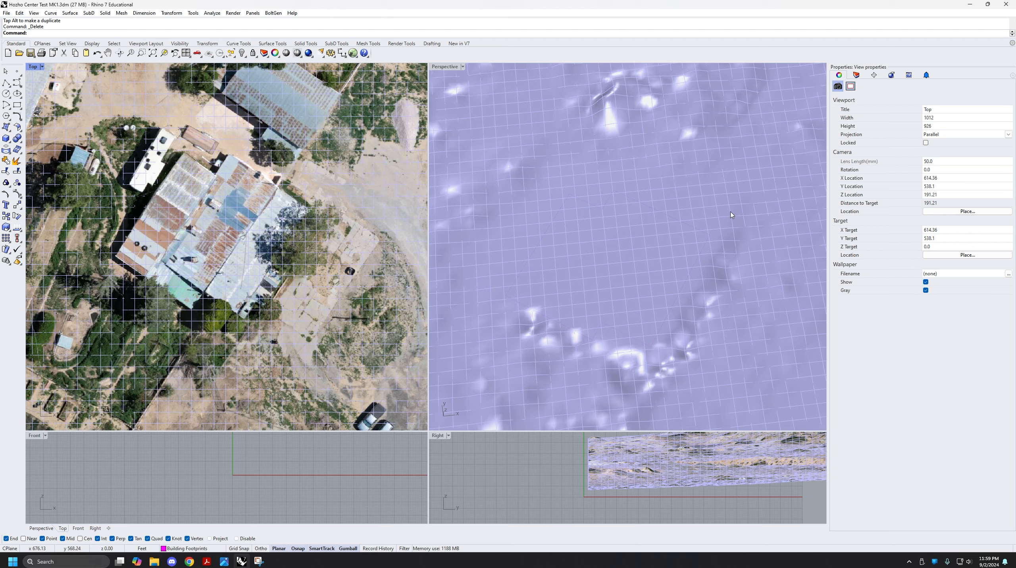
right_drag(566, 236, 624, 225)
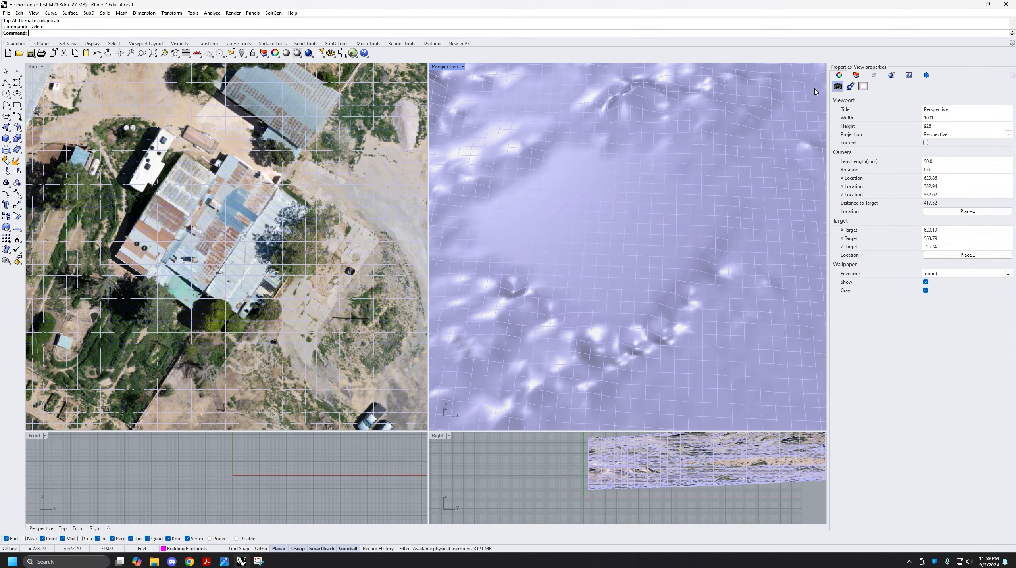
Turn off the Heightfield Topography layer so the main building's footprint can be viewed by itself.
click(856, 75)
click(917, 113)
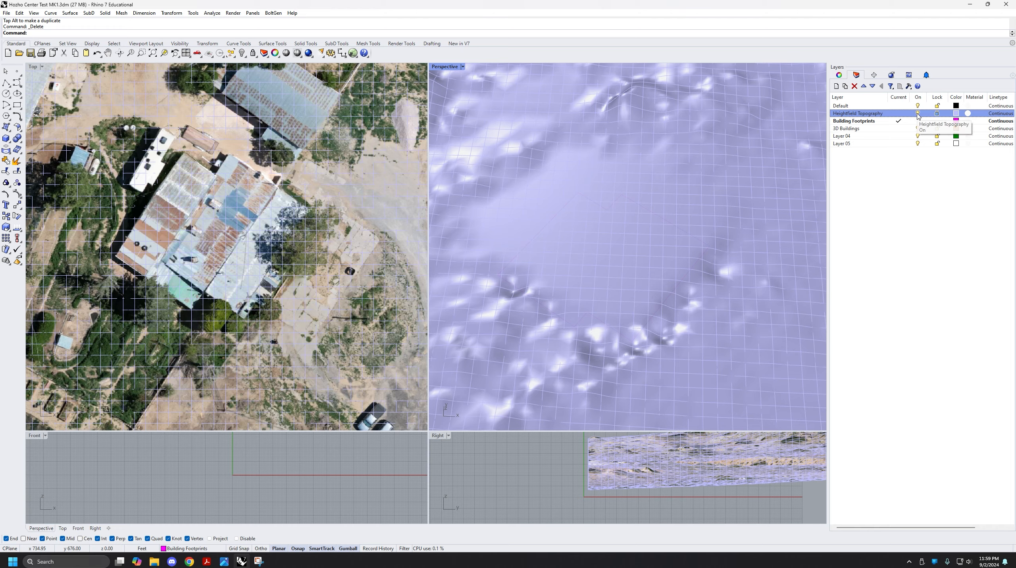
scroll(239, 251, up, 3)
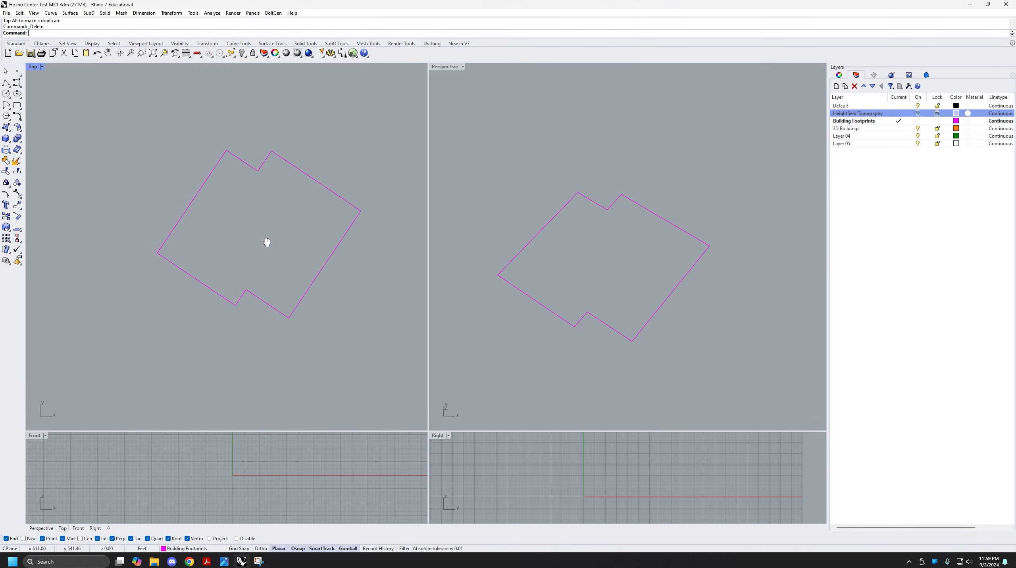
right_drag(247, 215, 251, 232)
right_drag(296, 201, 285, 198)
Show the Heightfield Topography layer to compare the roofs with the footprint, hide it again, and centre the footprint in the Top viewport.
click(917, 114)
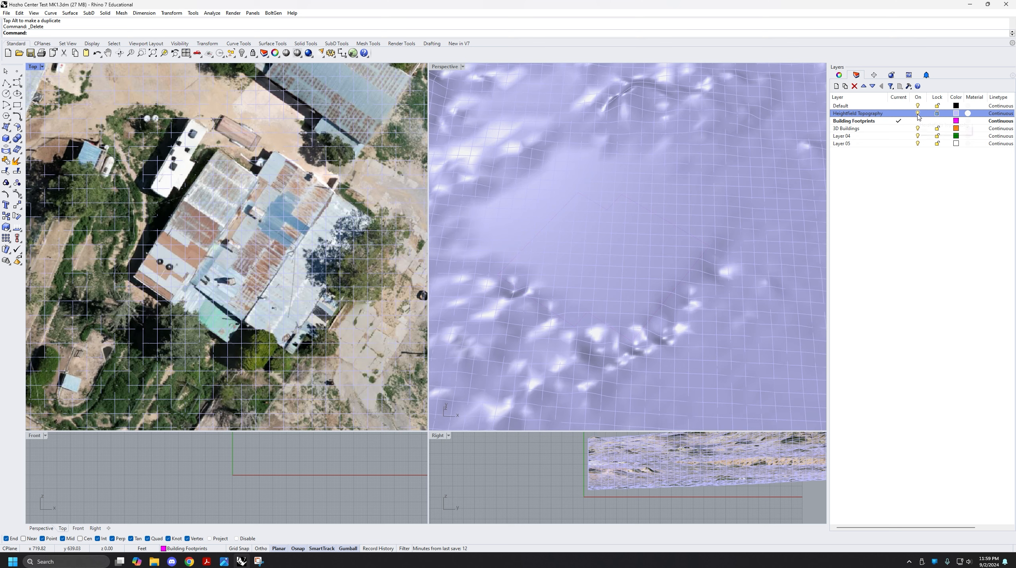
click(918, 113)
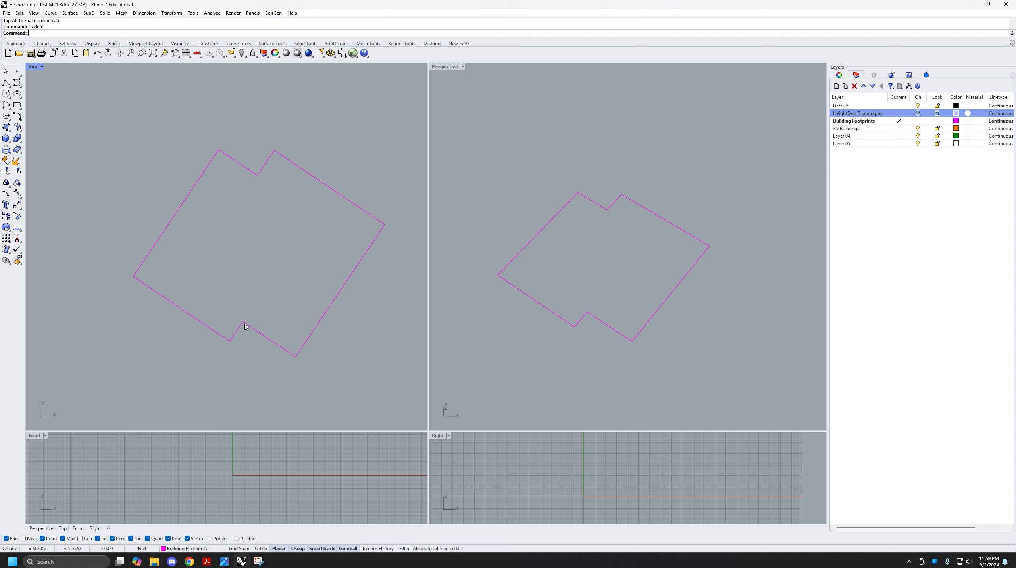
right_drag(271, 213, 288, 216)
right_drag(346, 196, 309, 204)
right_drag(211, 194, 220, 194)
right_drag(143, 145, 137, 138)
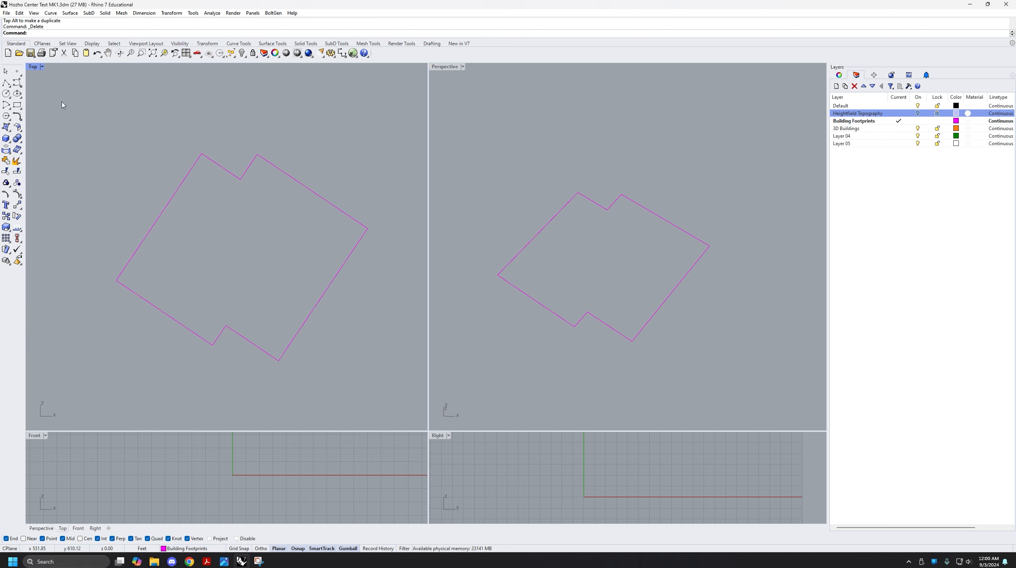